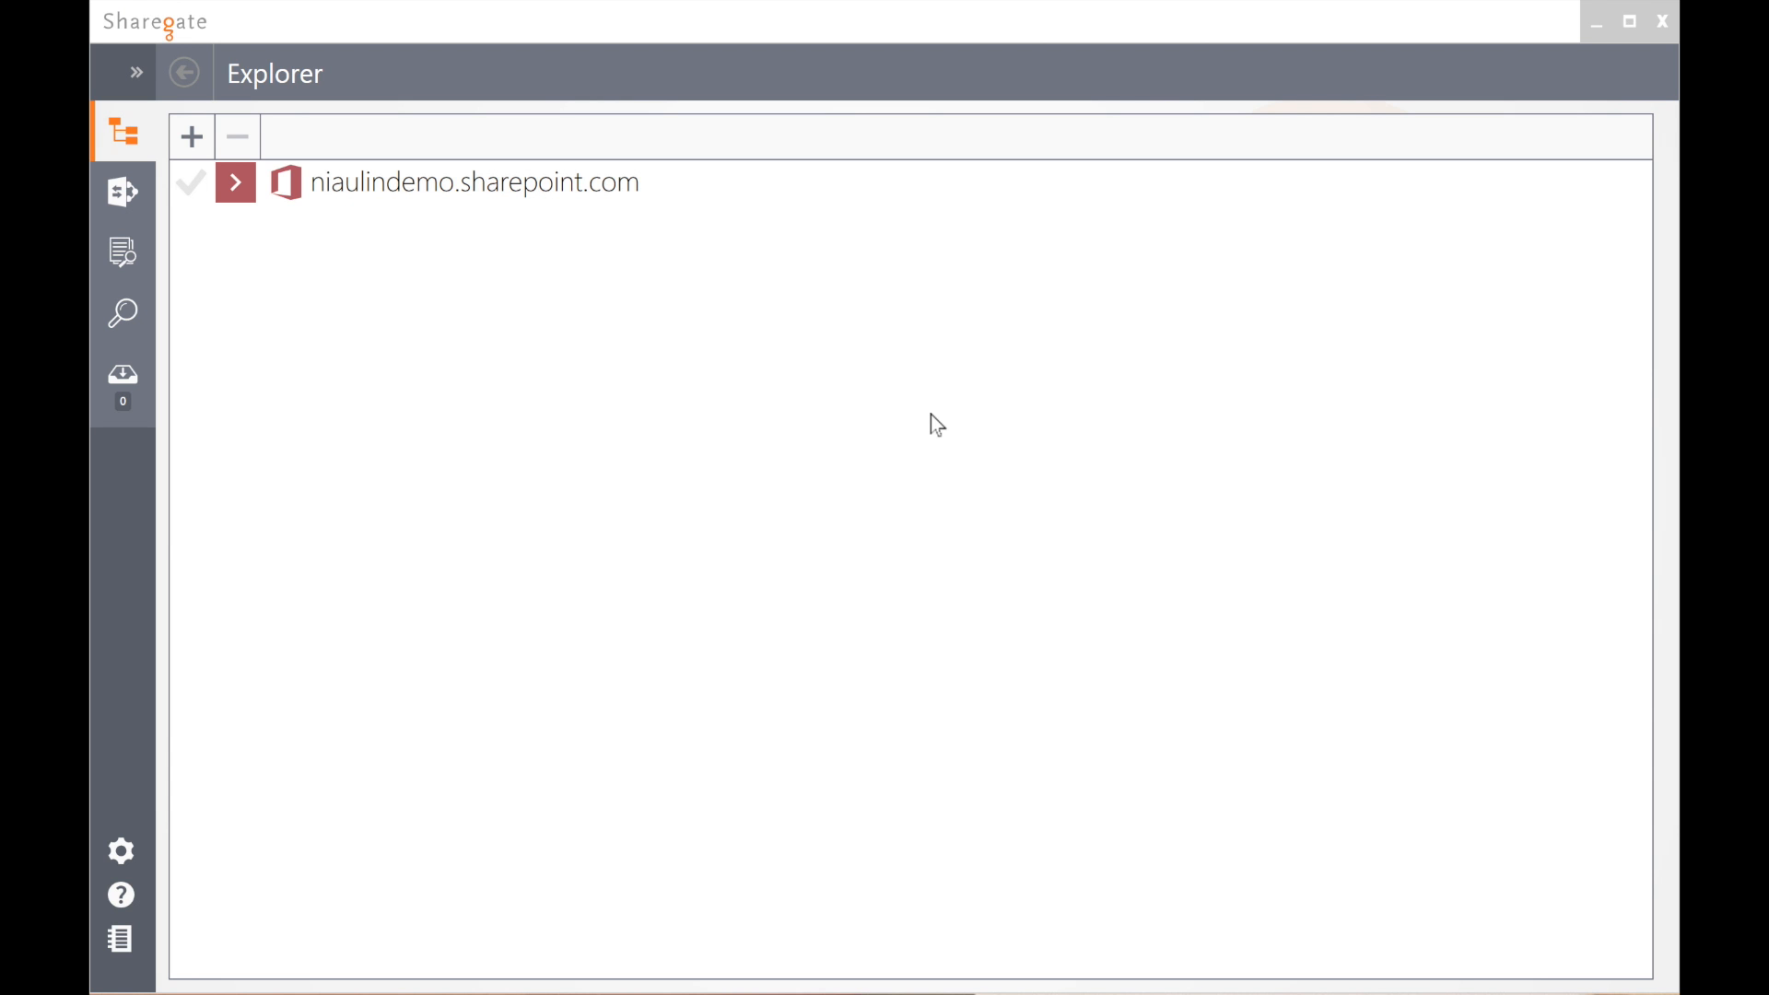
Step: Expand the Office 365 tenant to its SharePoint site collections and show the general properties of Contoso Team Site
click(422, 197)
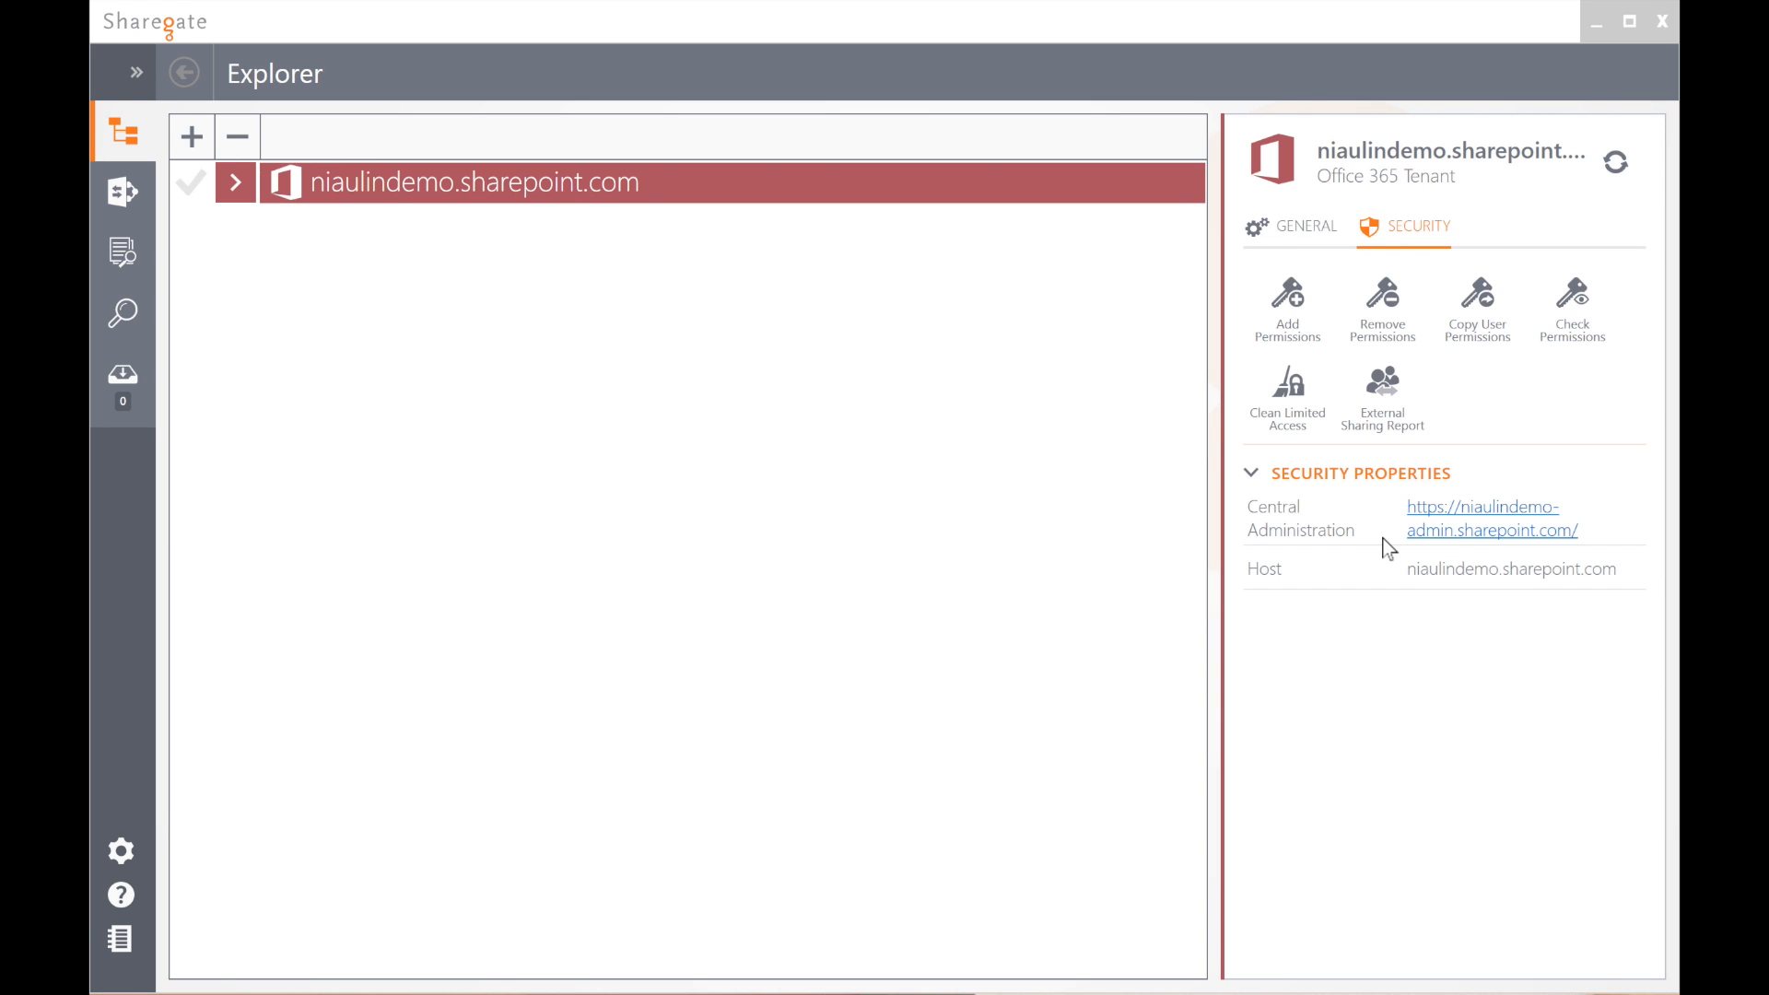
click(236, 181)
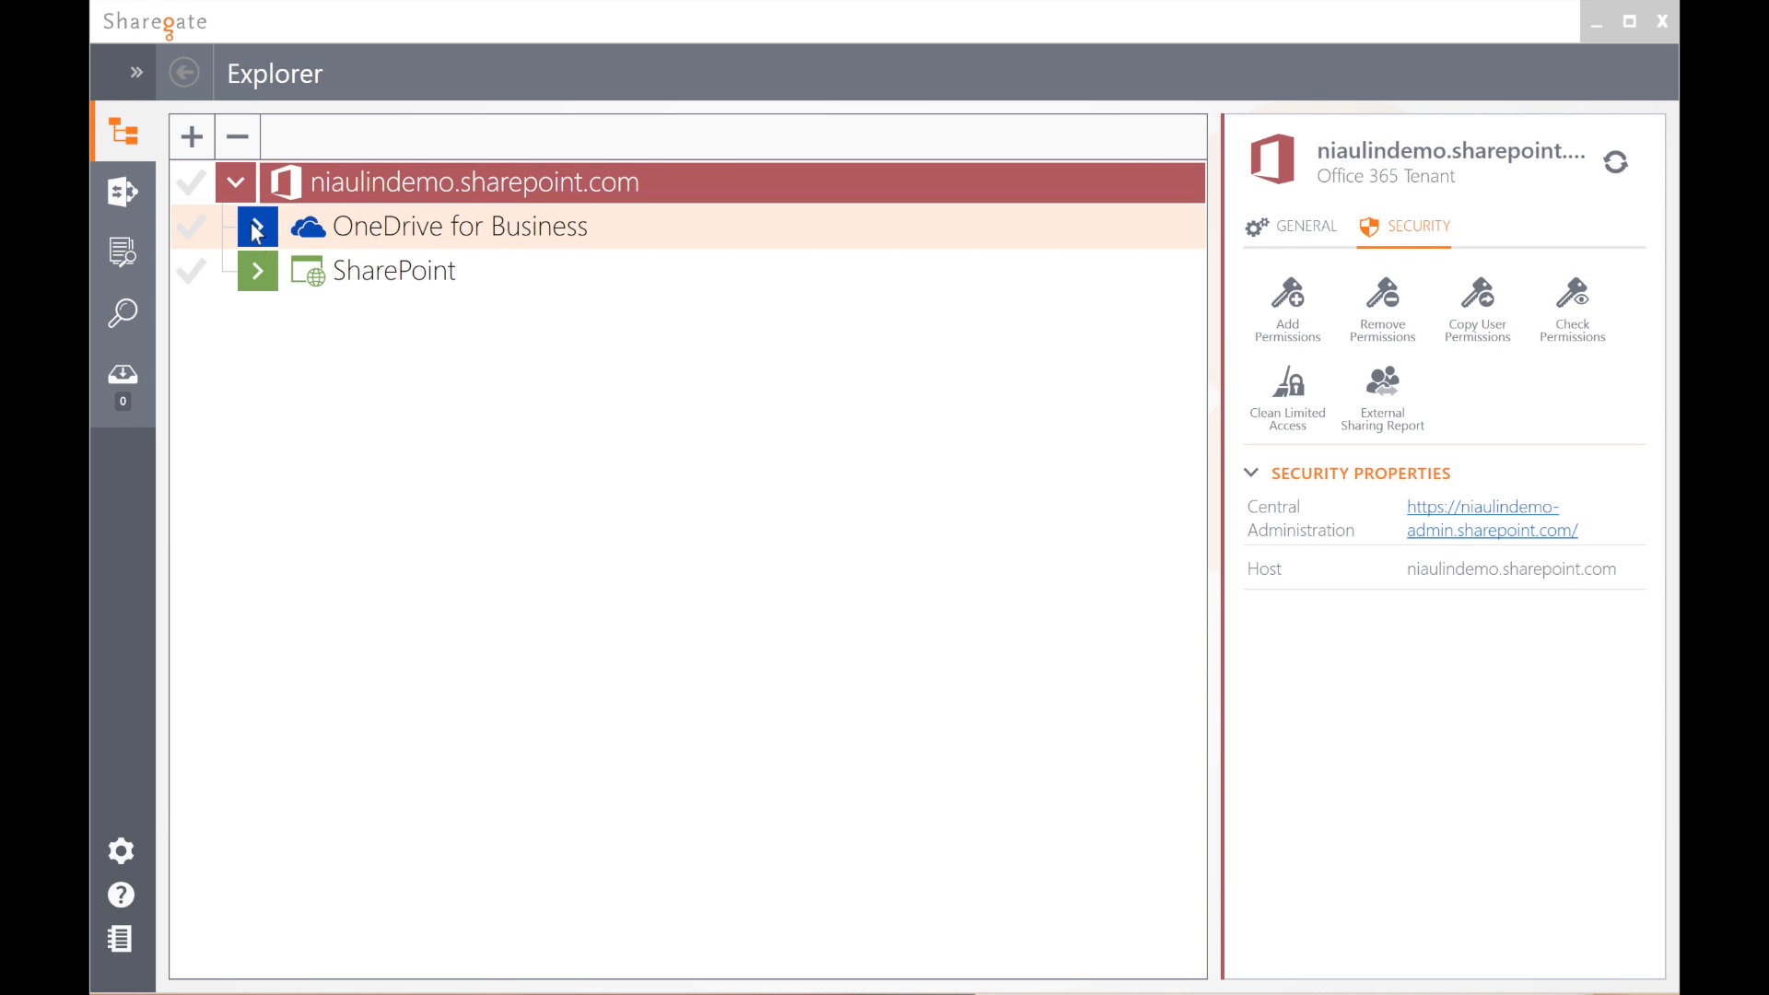
click(259, 270)
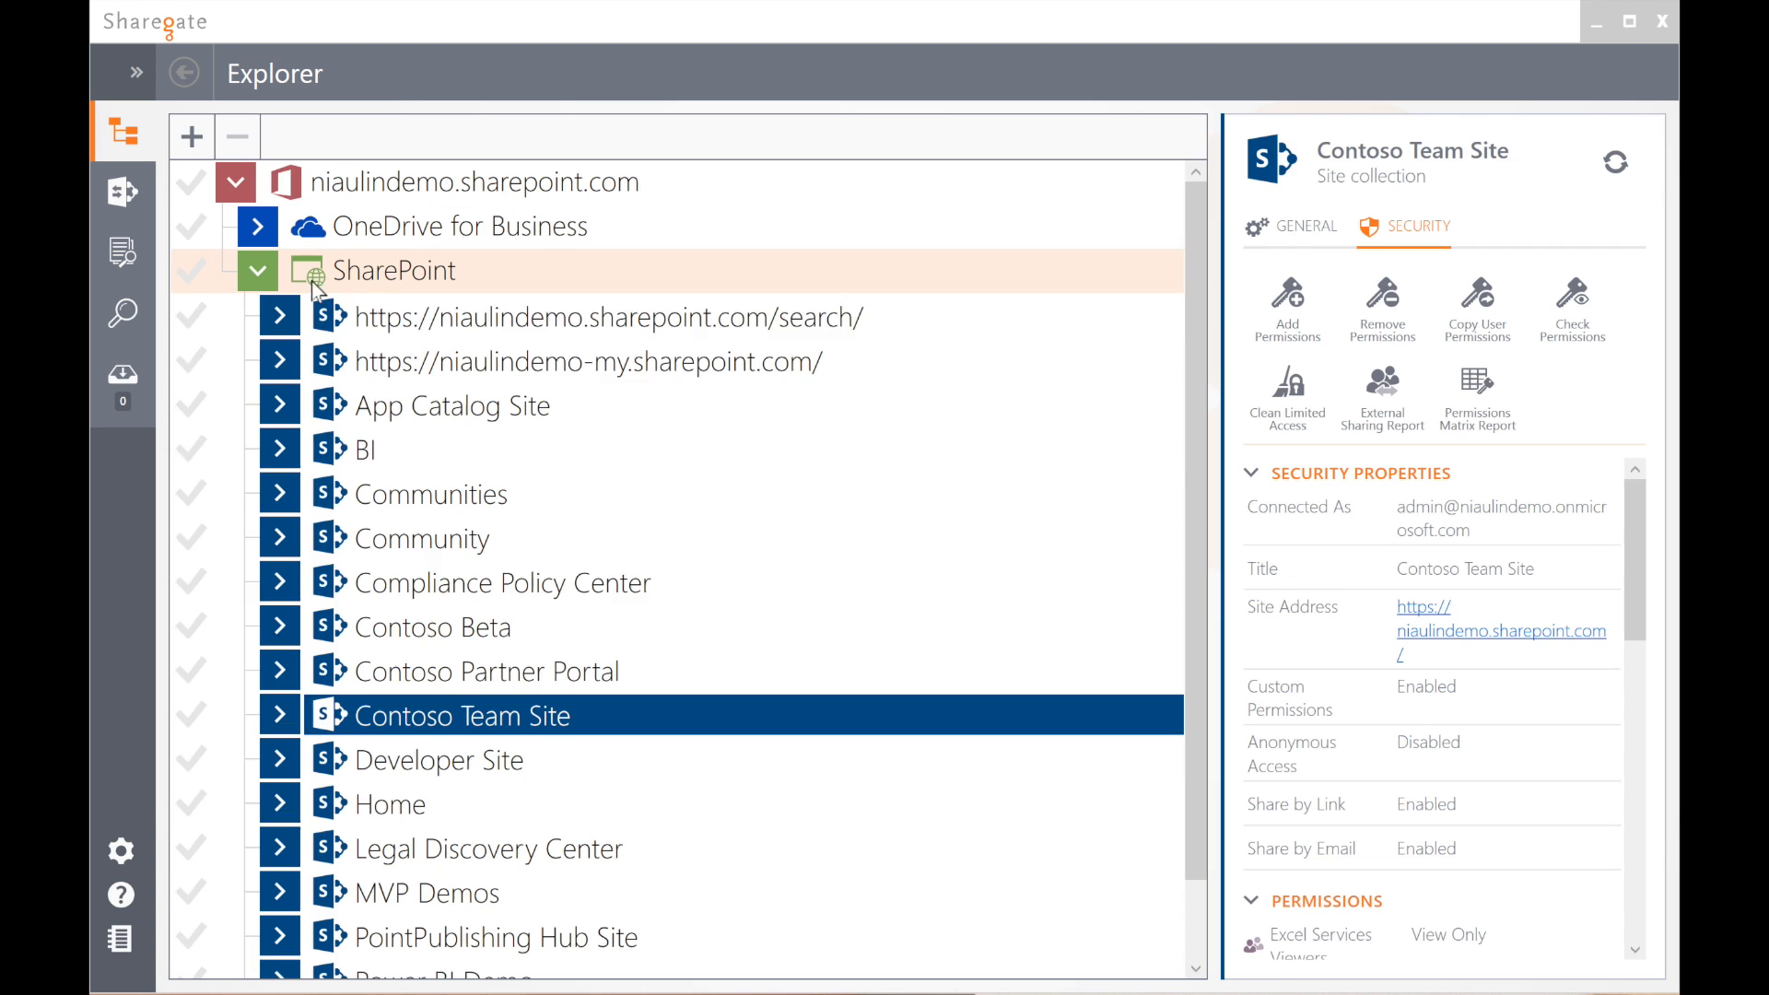
click(496, 758)
click(506, 723)
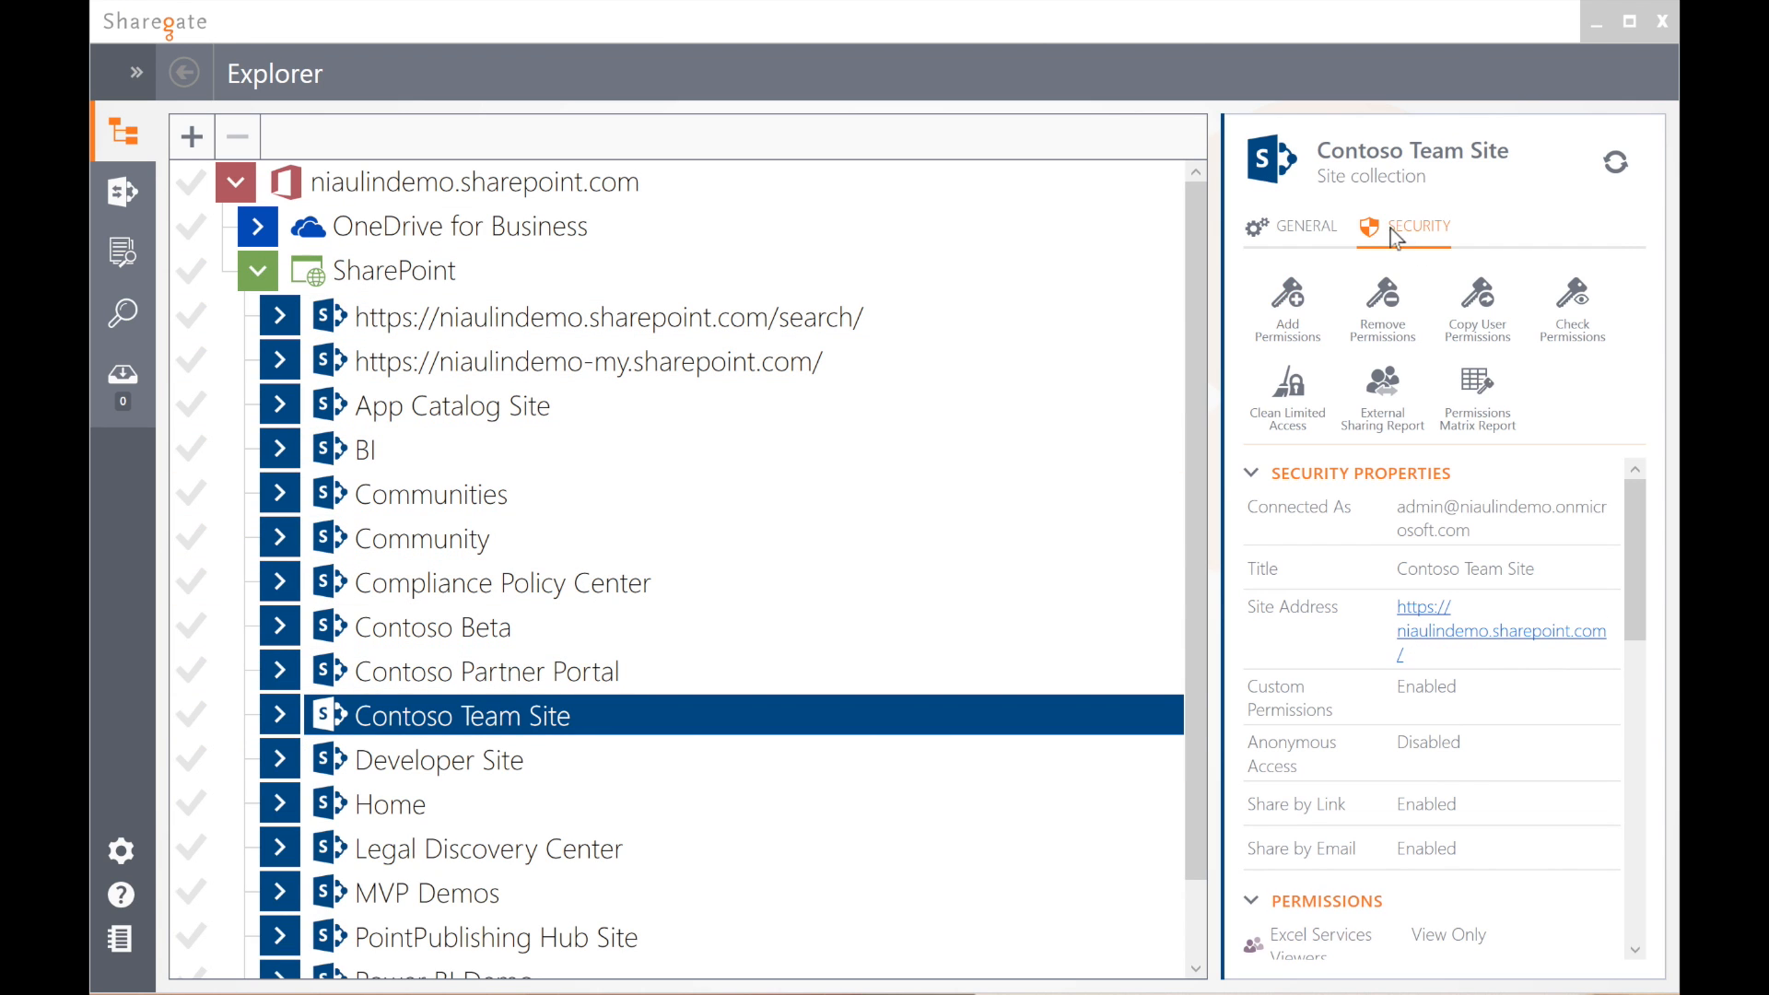
click(1292, 227)
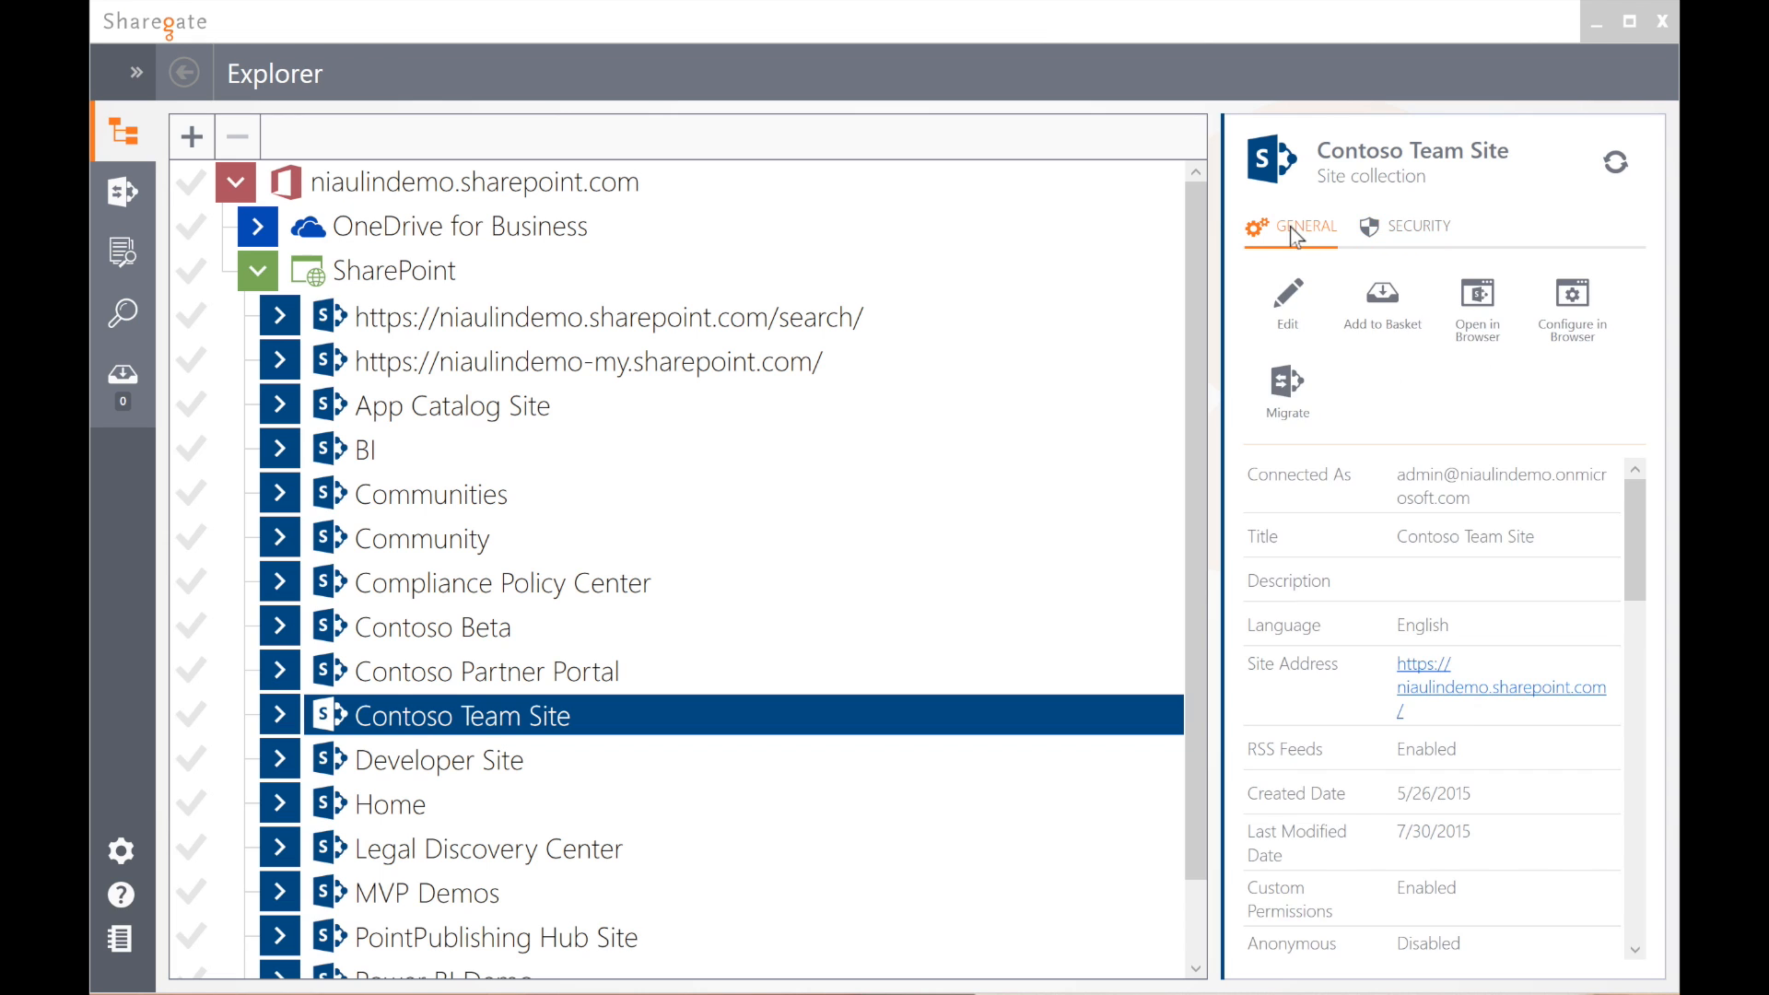
drag(1628, 521, 1618, 464)
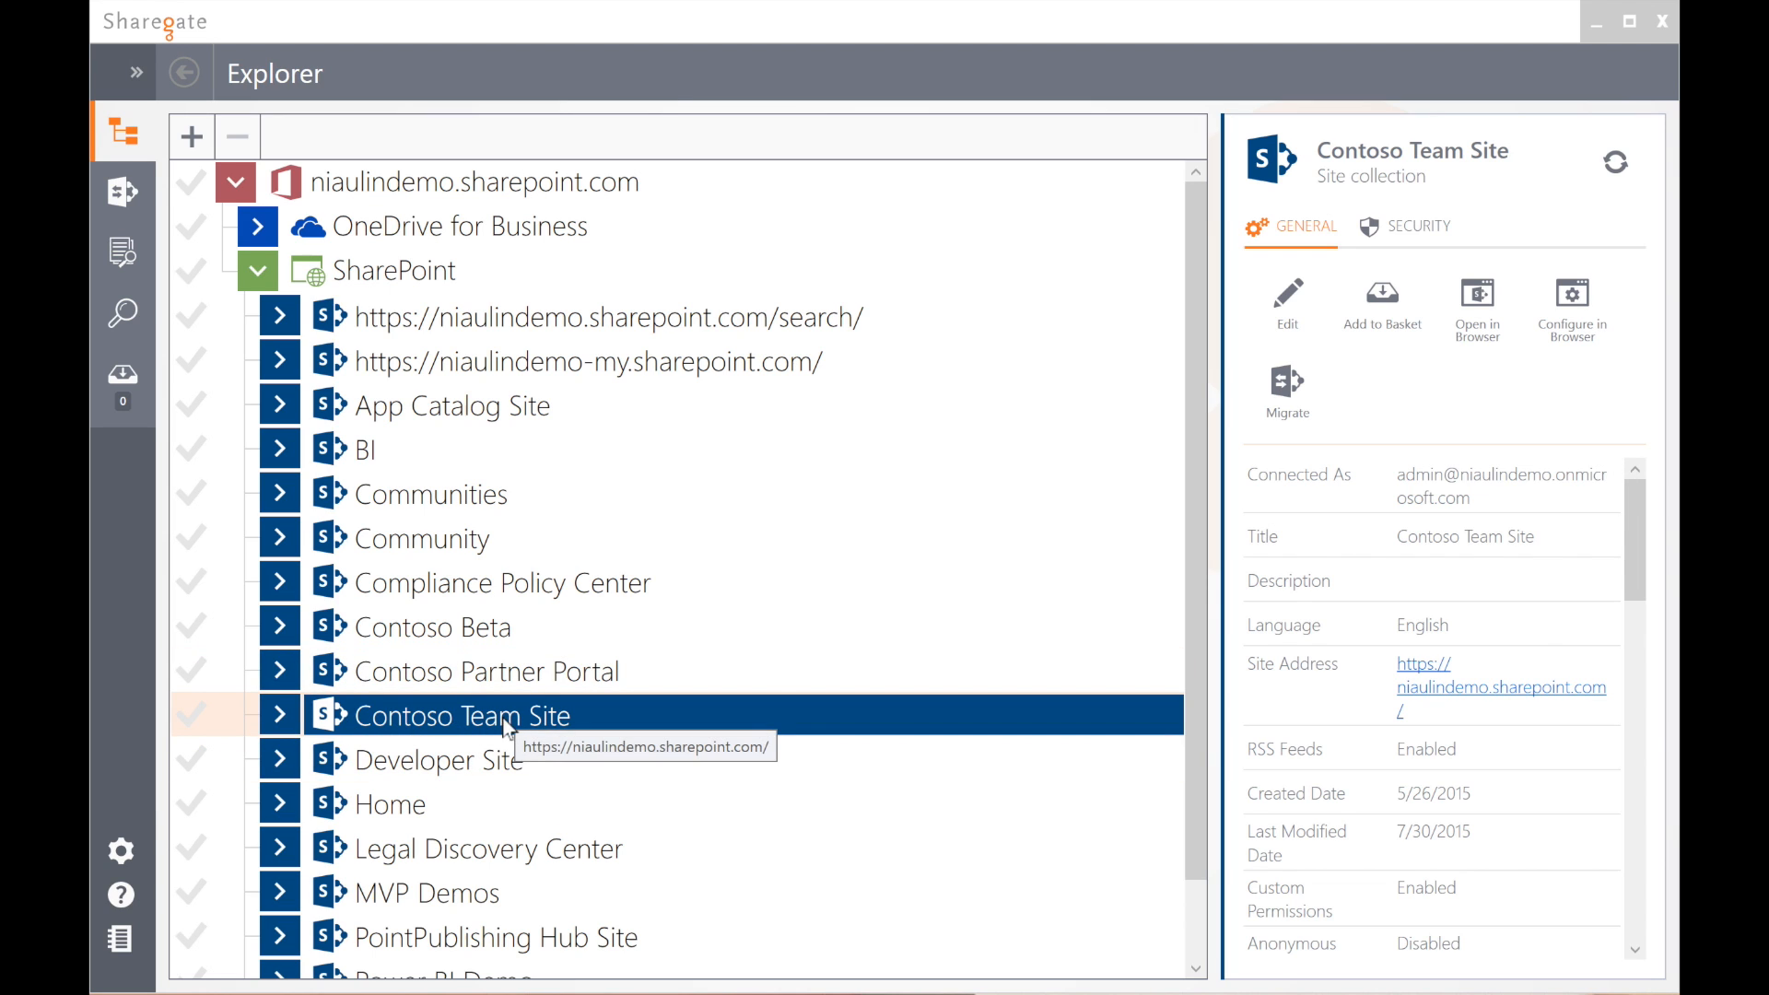
Step: Expand Contoso Team Site and look through its Site Settings and its Lists and Libraries
click(288, 713)
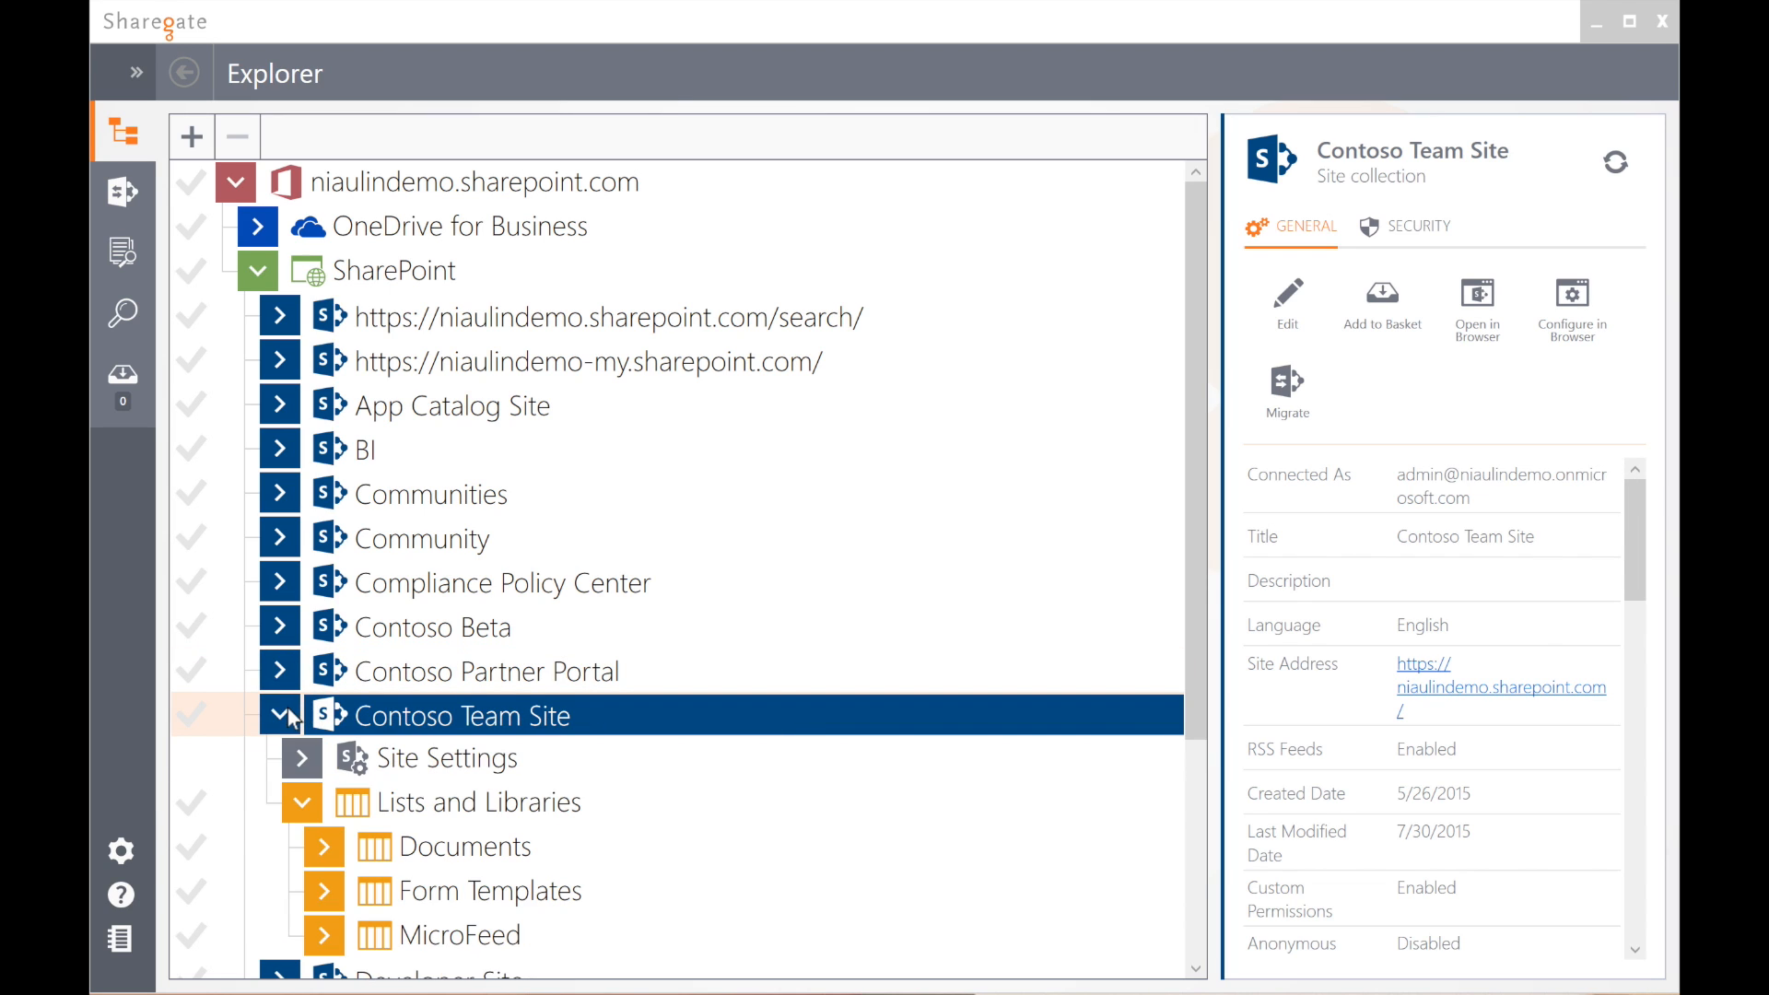
click(298, 798)
click(306, 755)
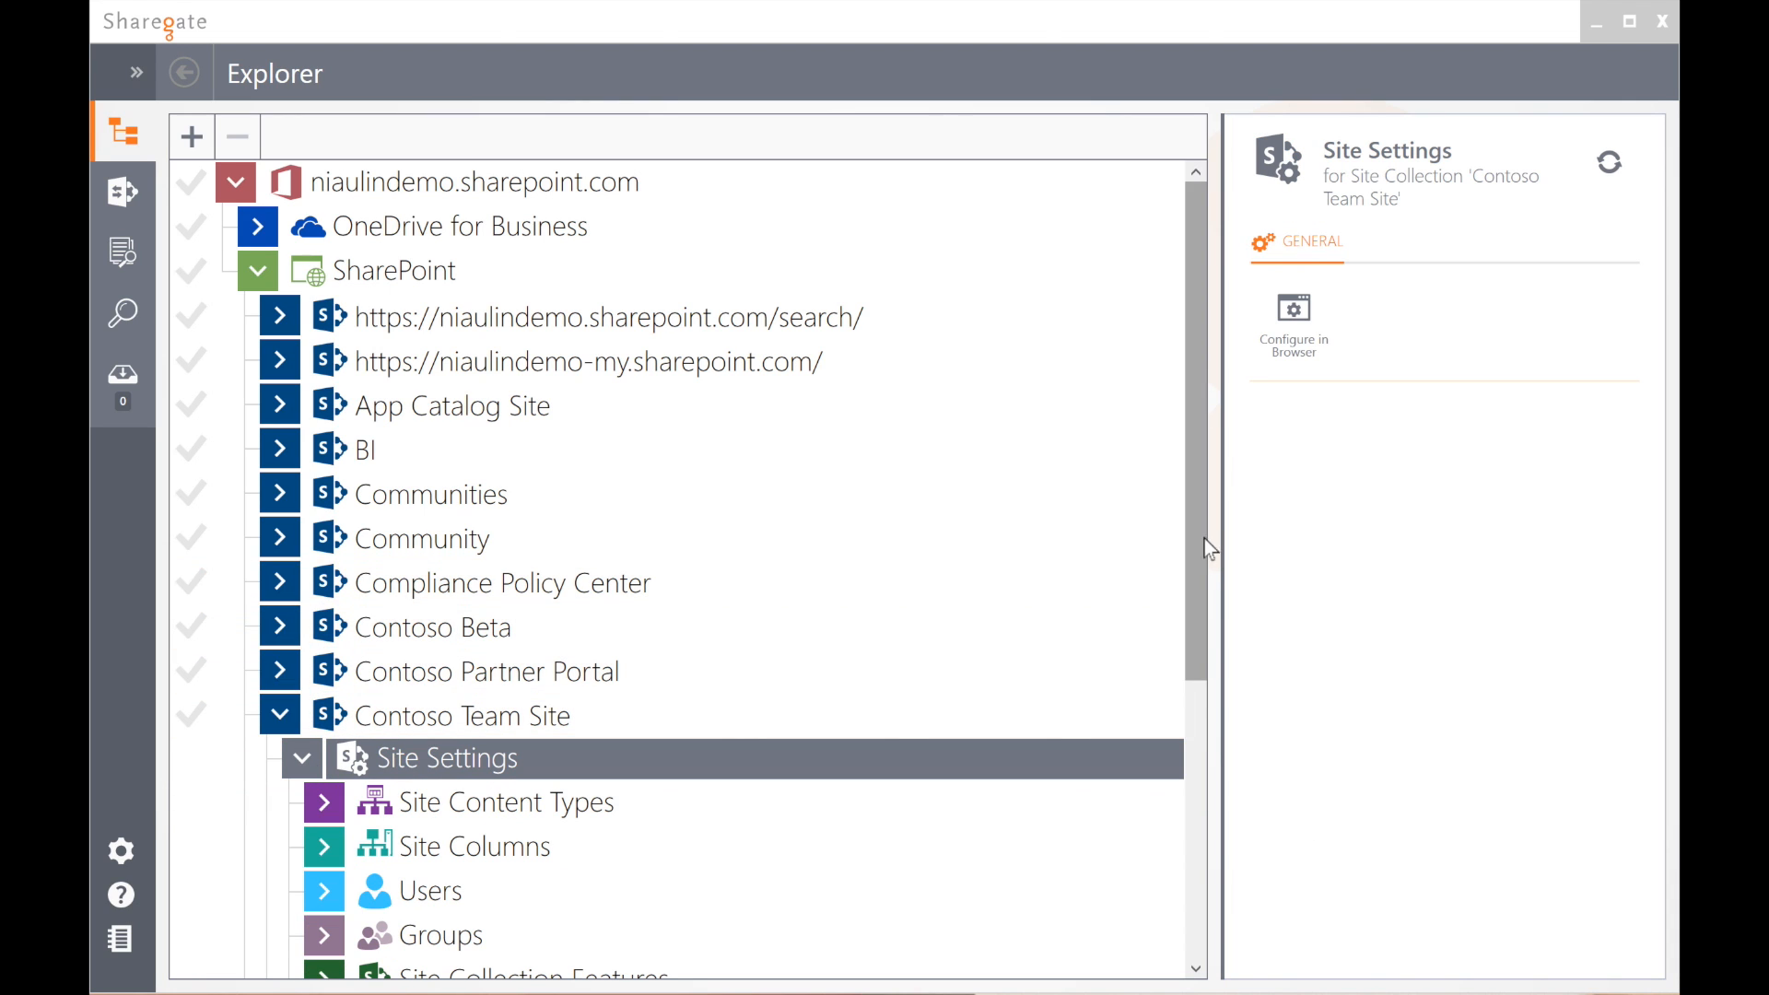
drag(1197, 544, 1195, 606)
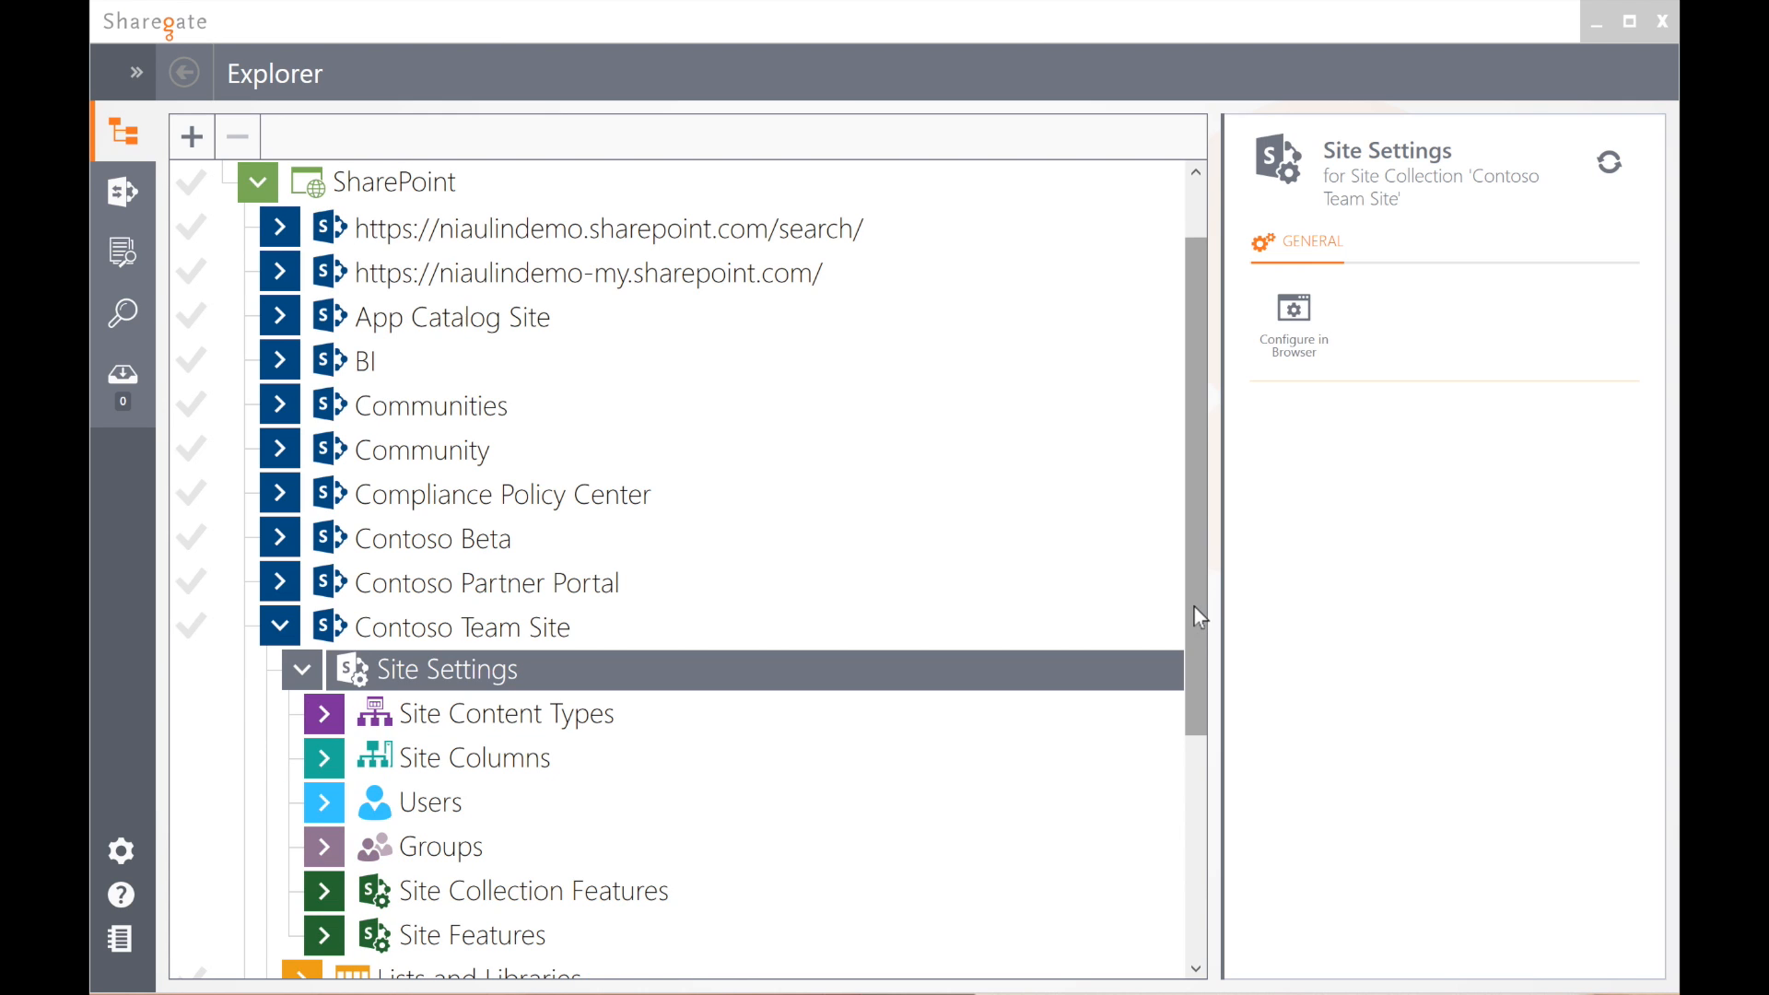
scroll(624, 790, up, 2)
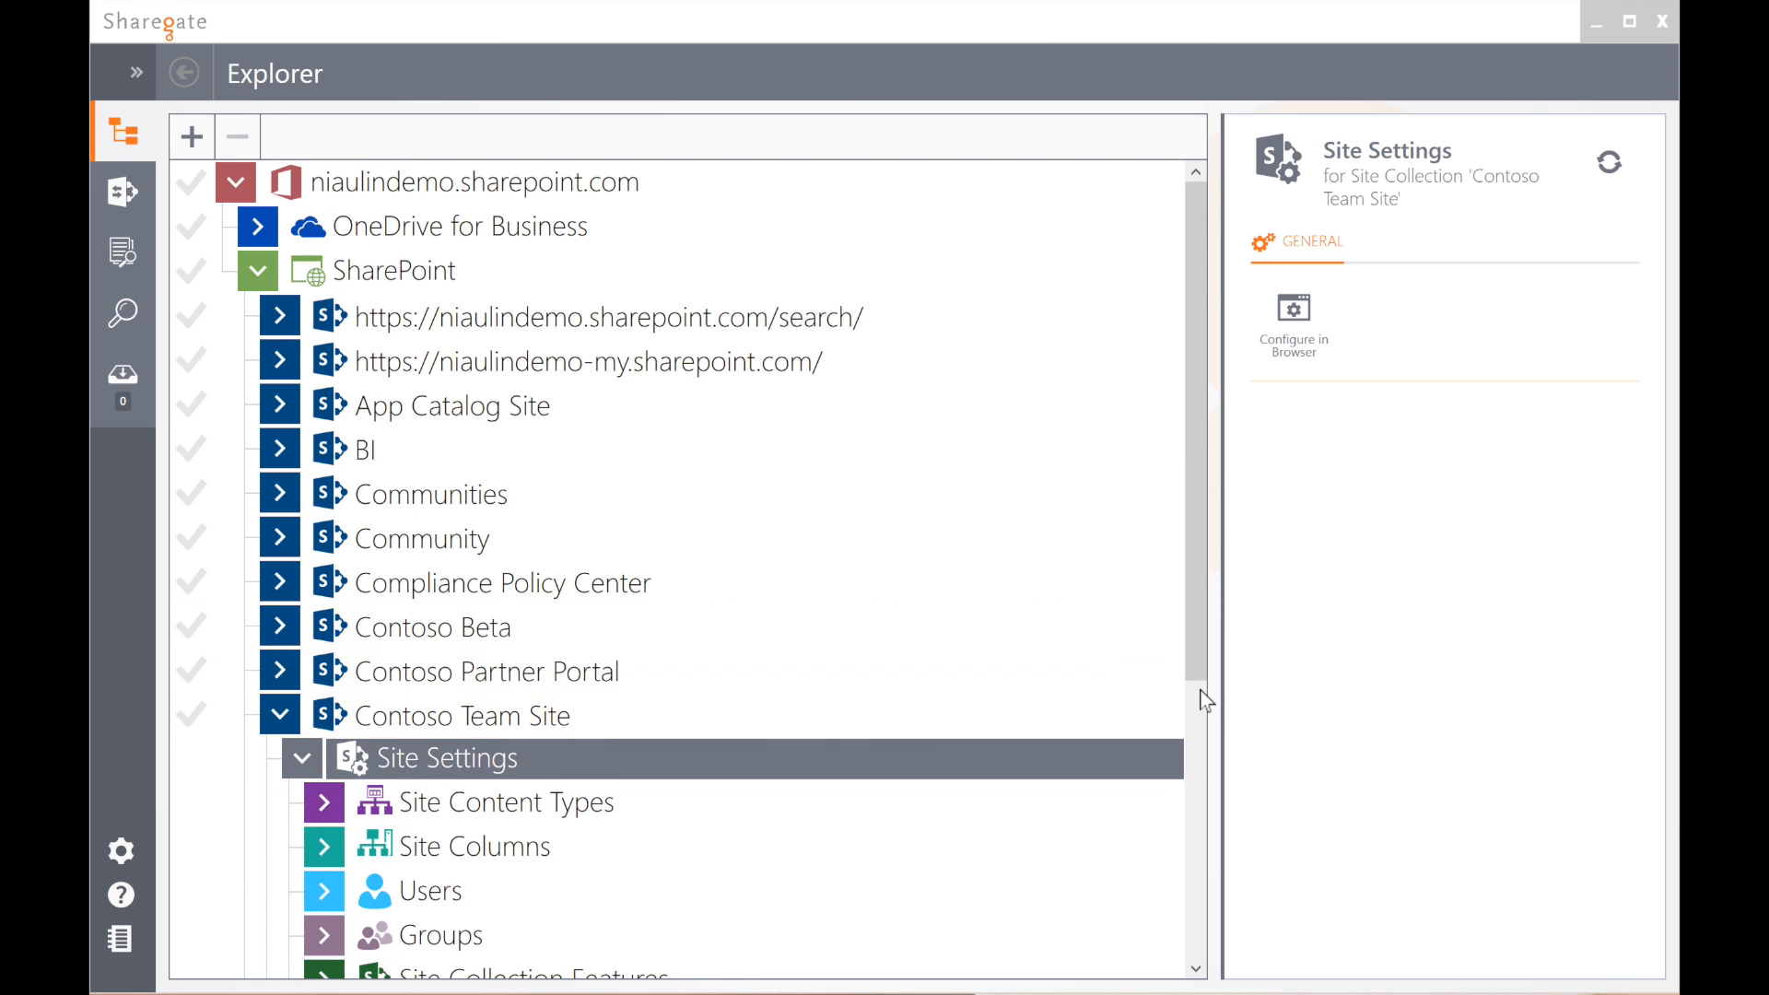
scroll(1205, 701, down, 5)
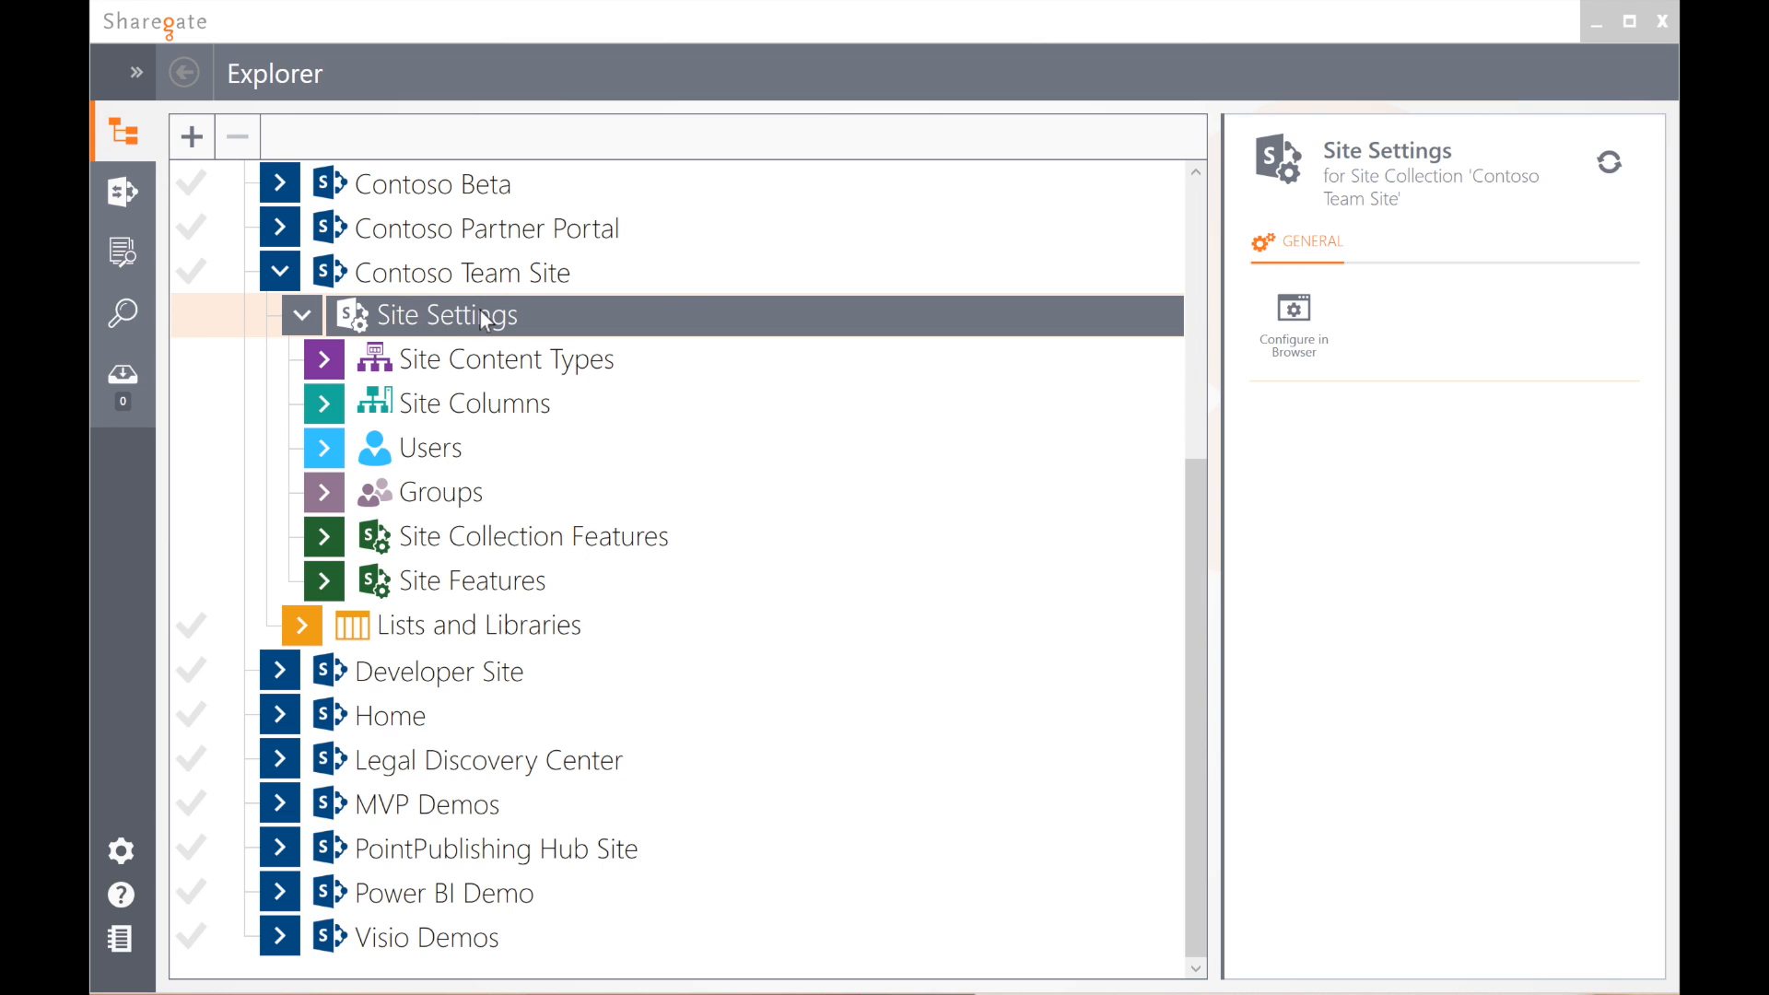
click(310, 316)
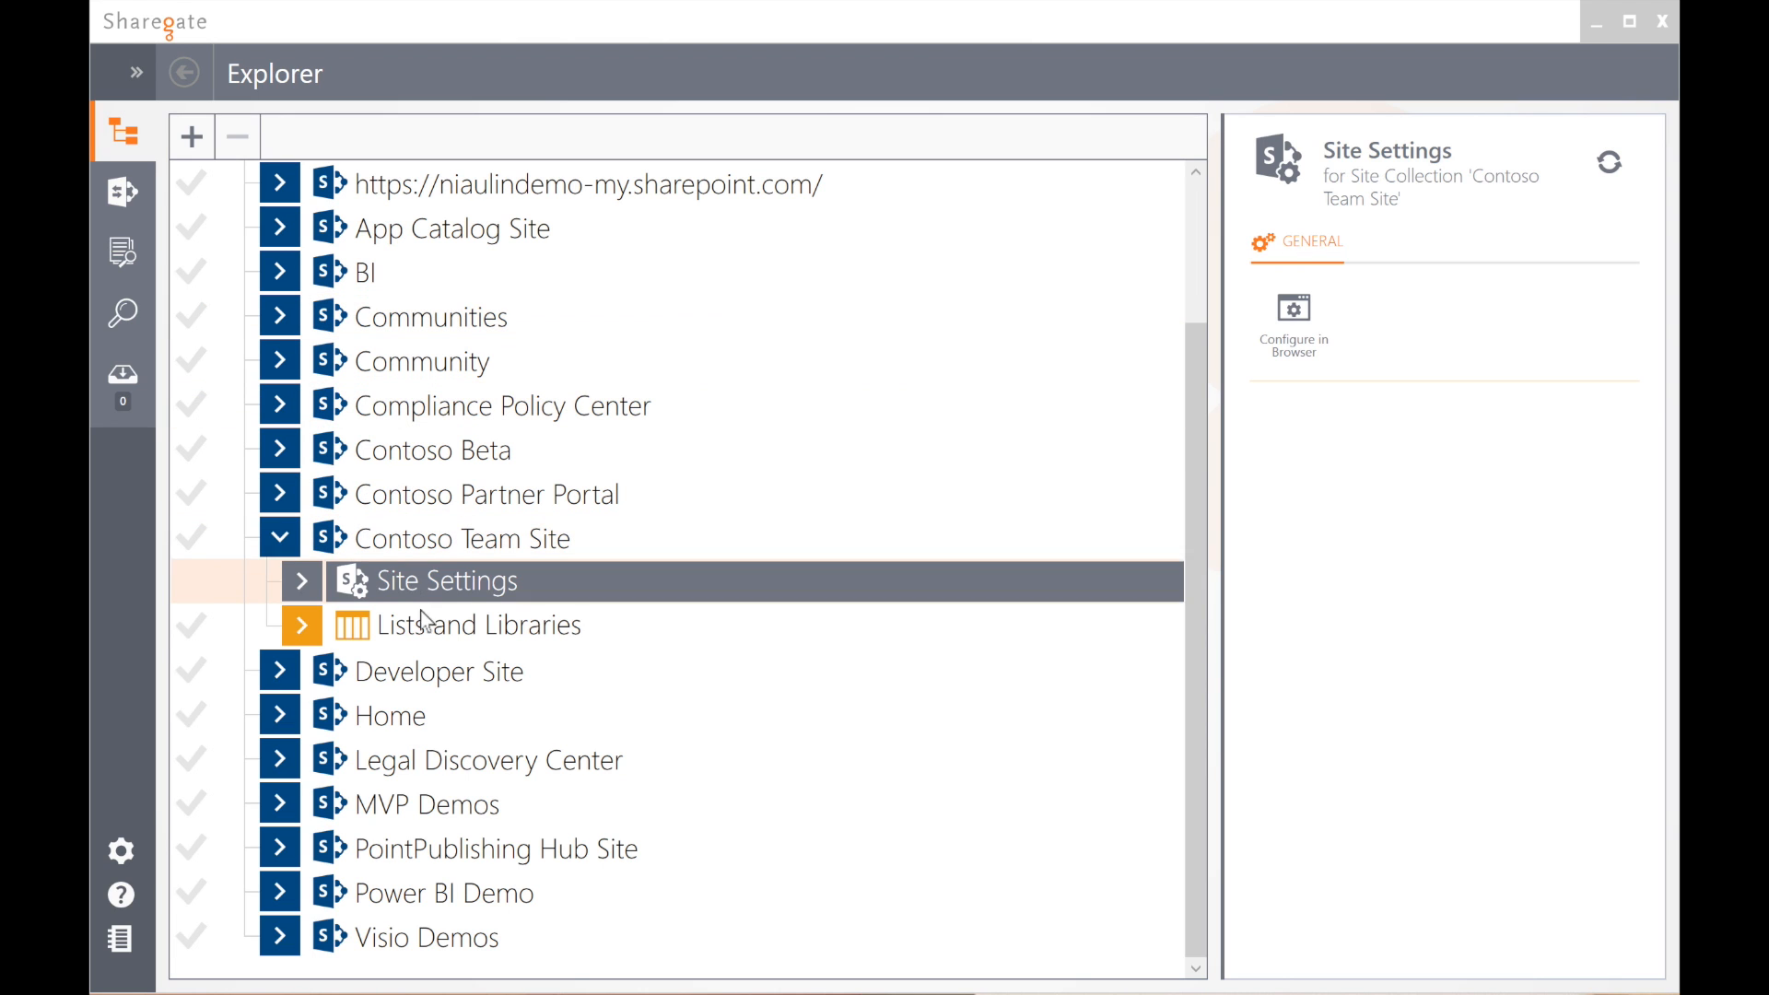
click(439, 632)
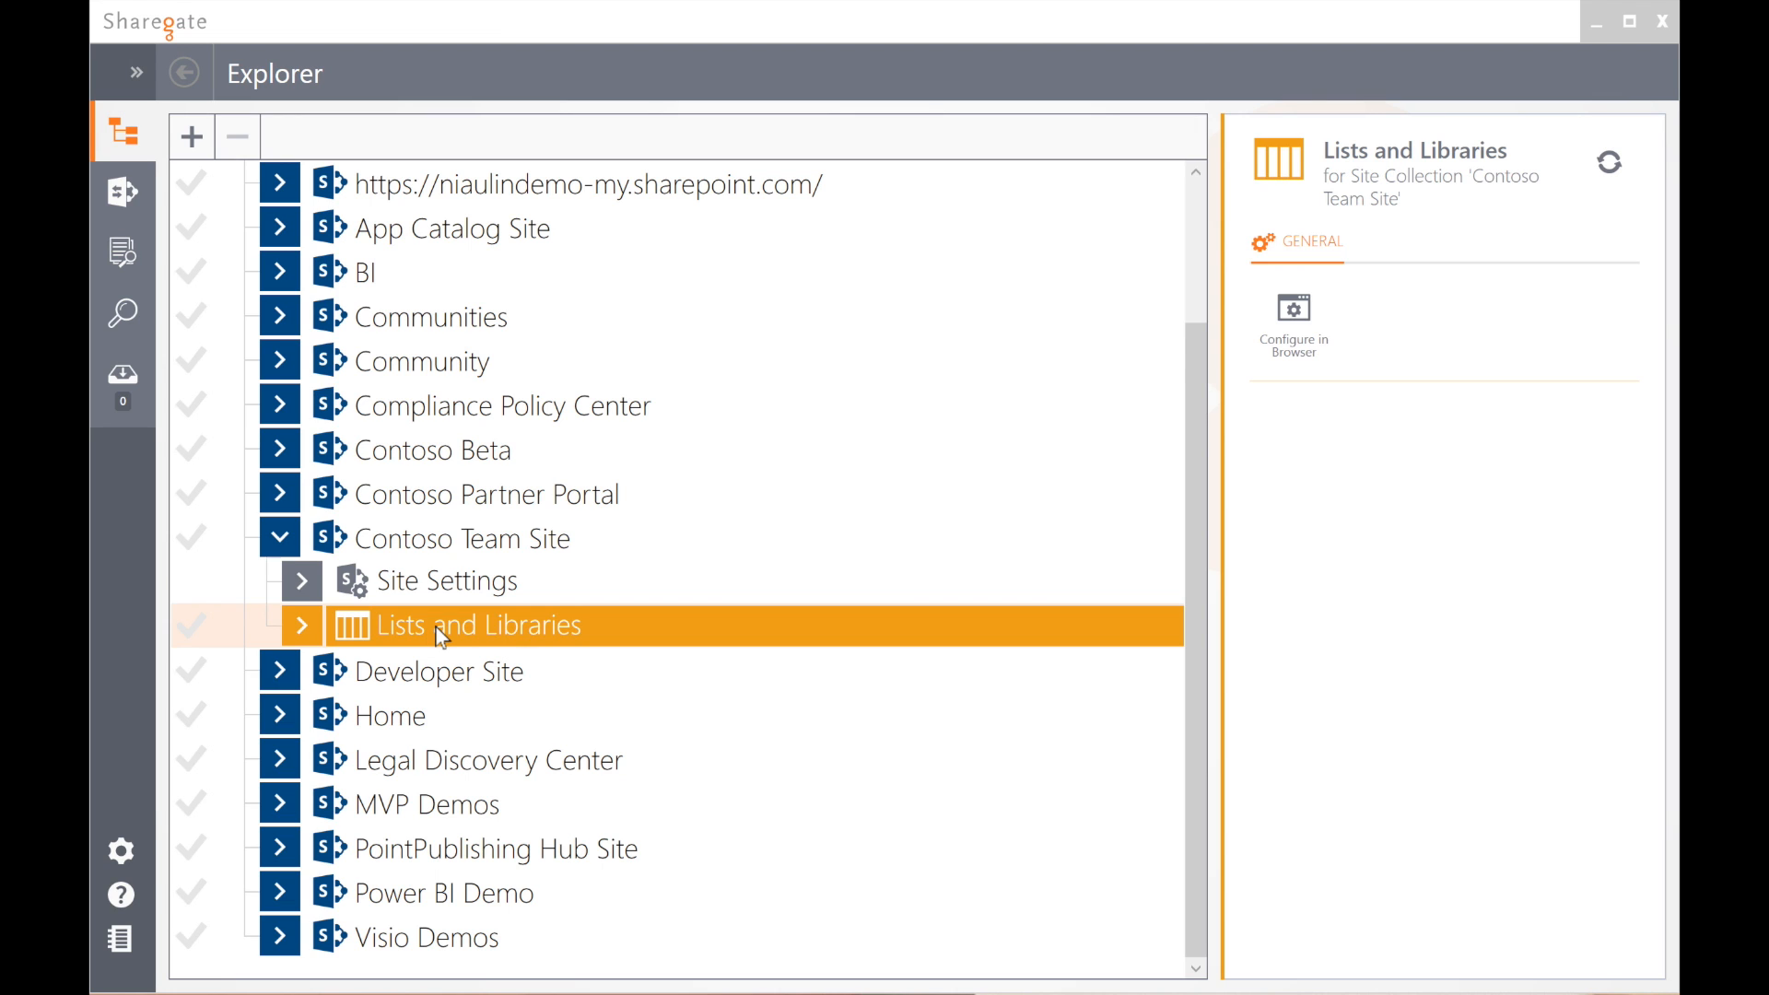
Step: Review Contoso Team Site's security details, including its permissions, administrators, owners and external users
click(464, 546)
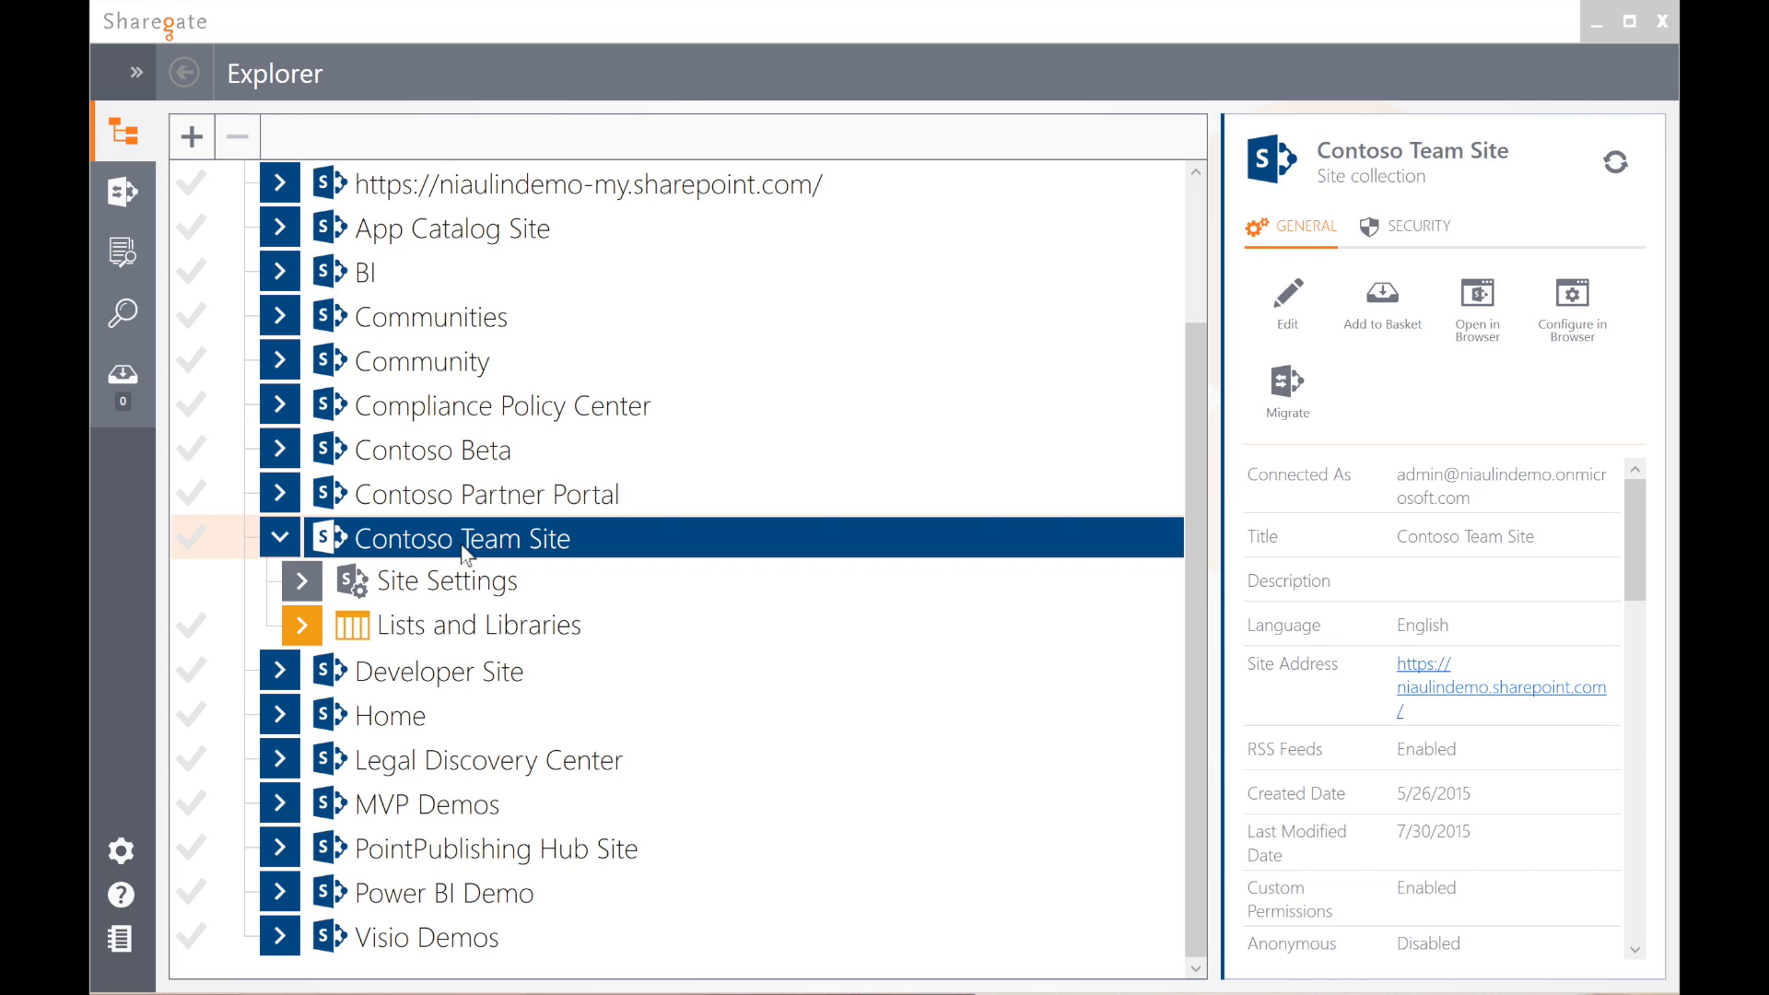
click(1399, 228)
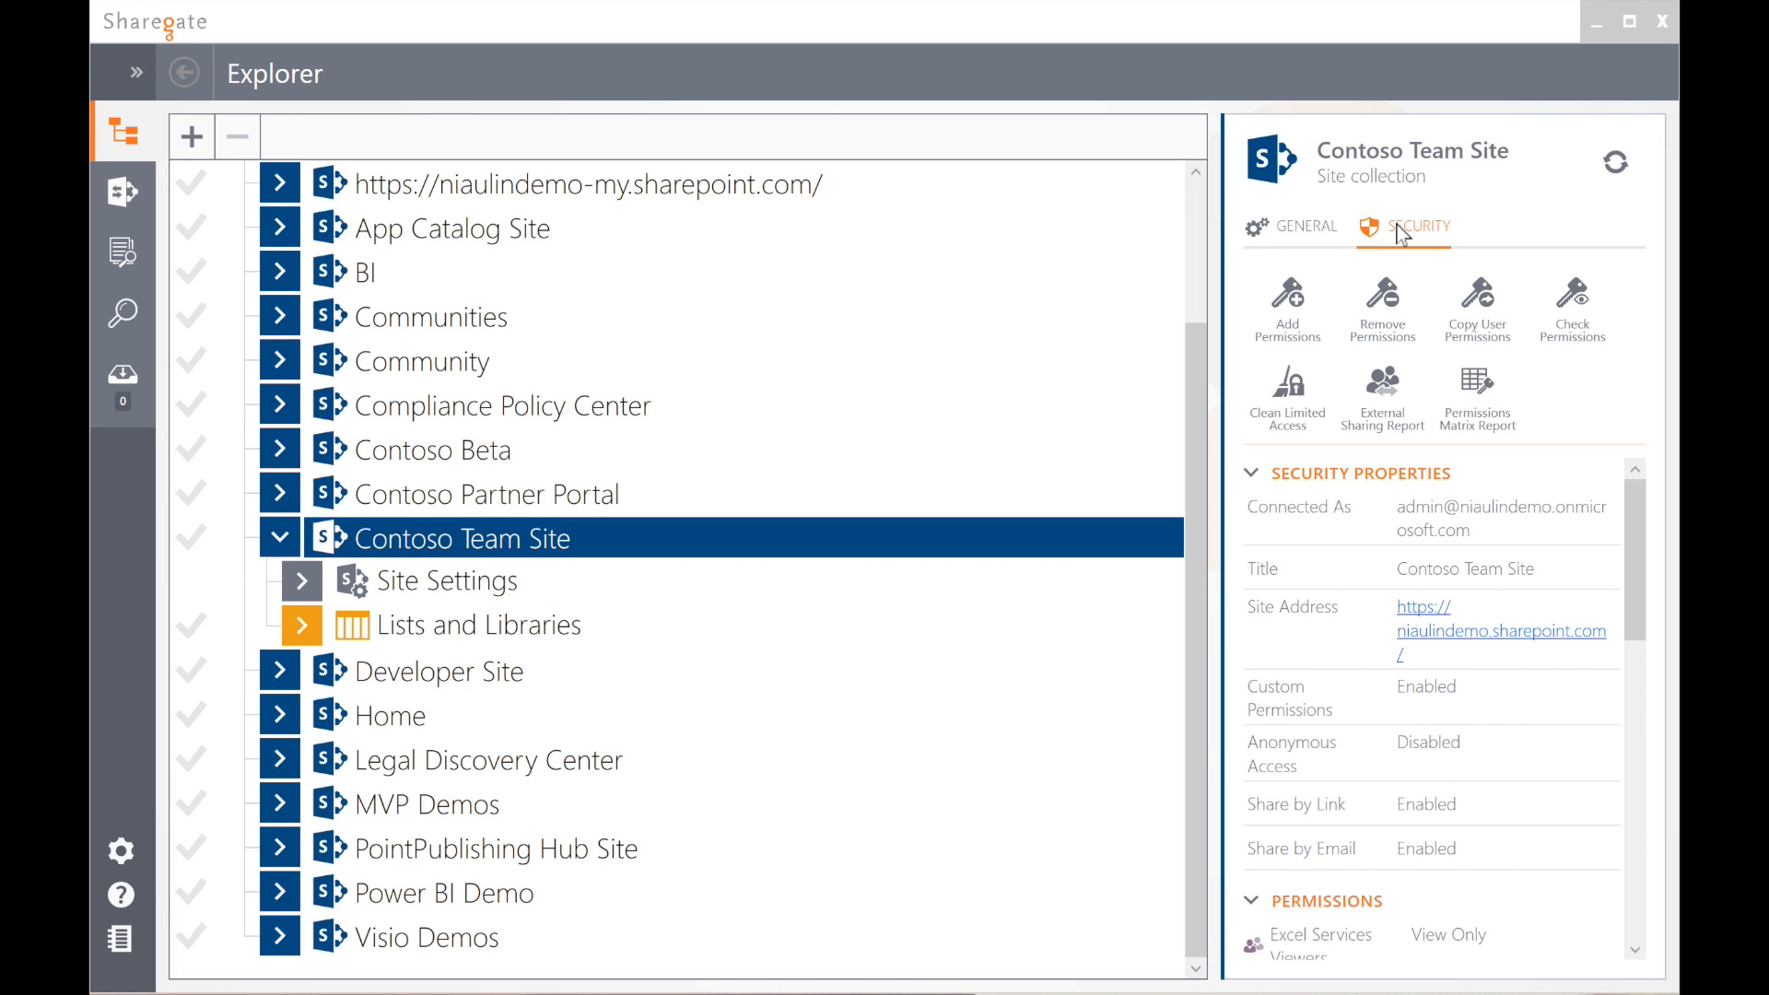
scroll(1629, 525, down, 1)
drag(1629, 535, 1622, 499)
drag(1638, 502, 1638, 624)
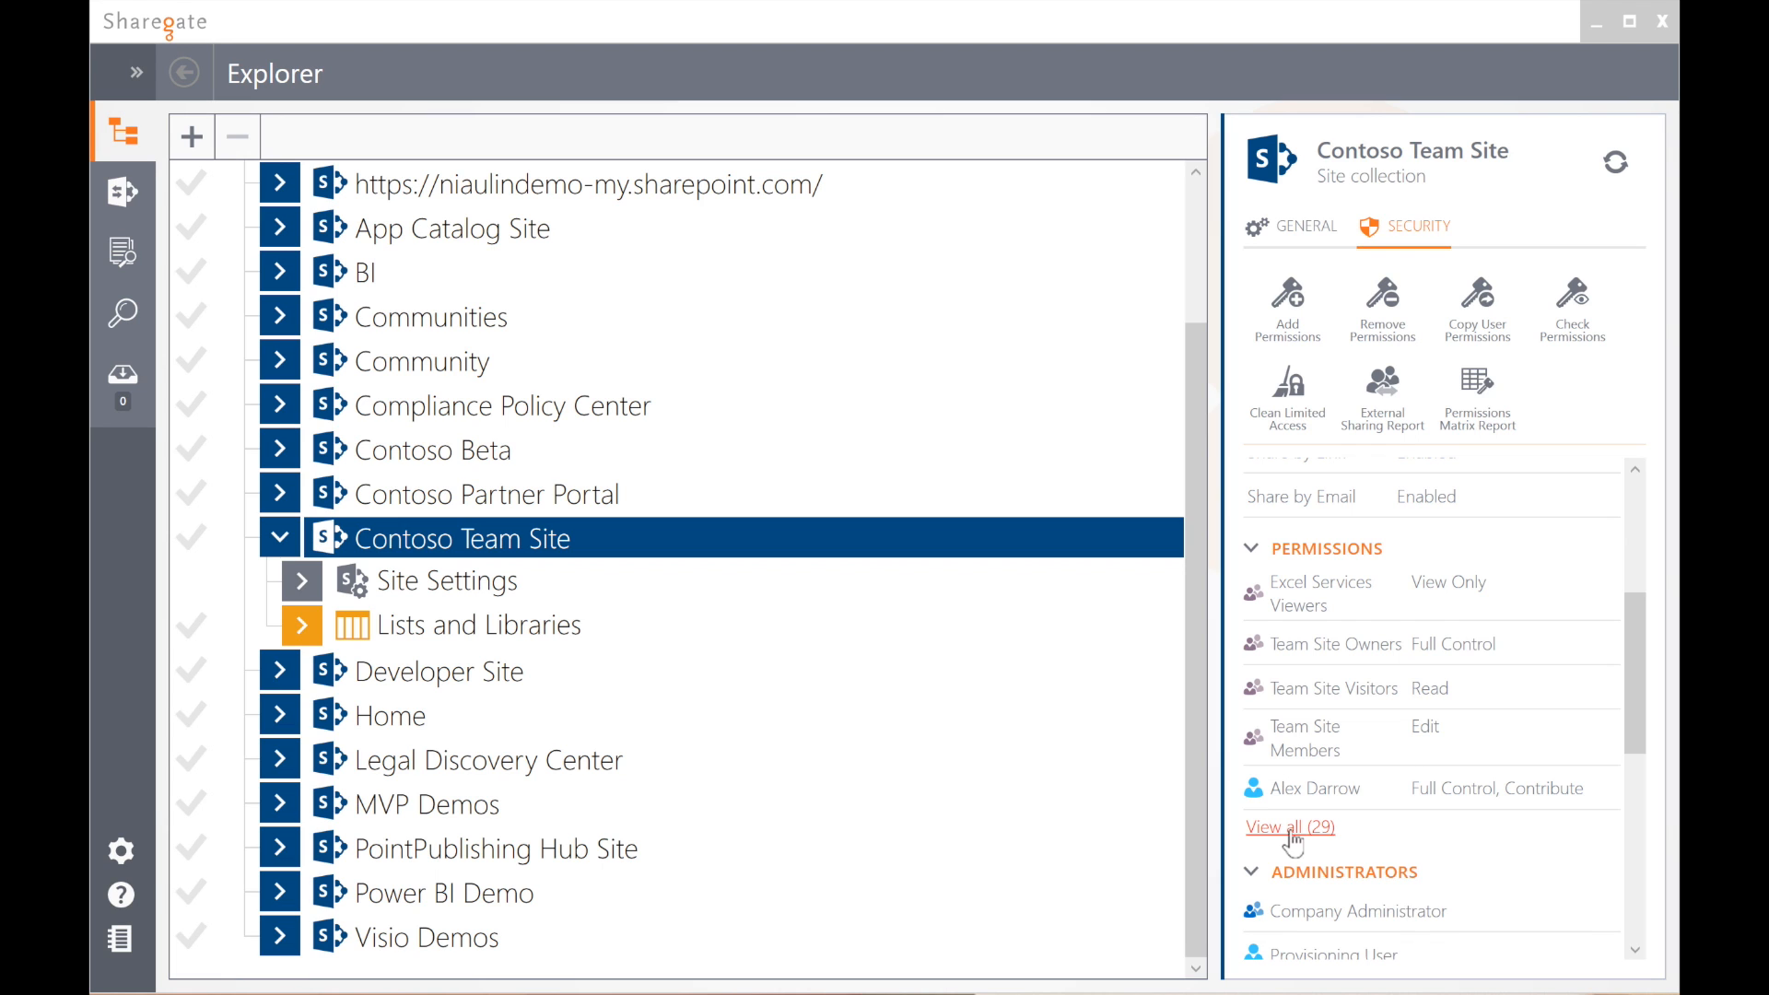
drag(1645, 687, 1633, 761)
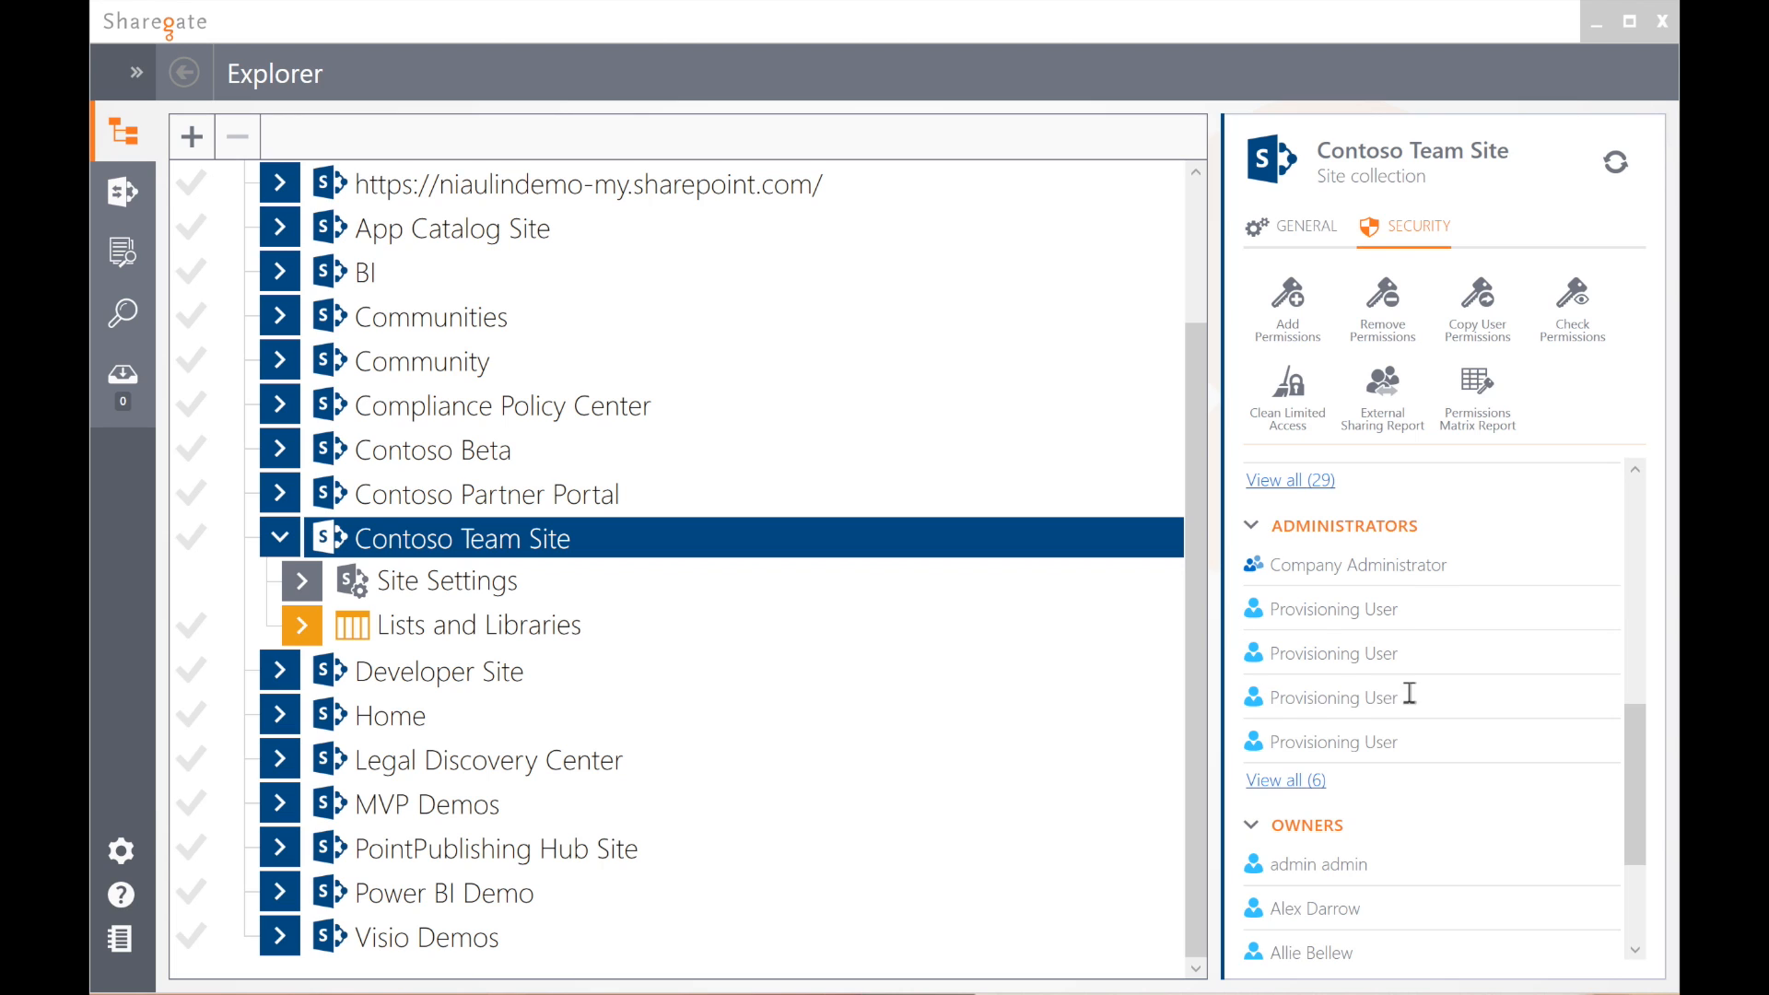
drag(1628, 706, 1633, 778)
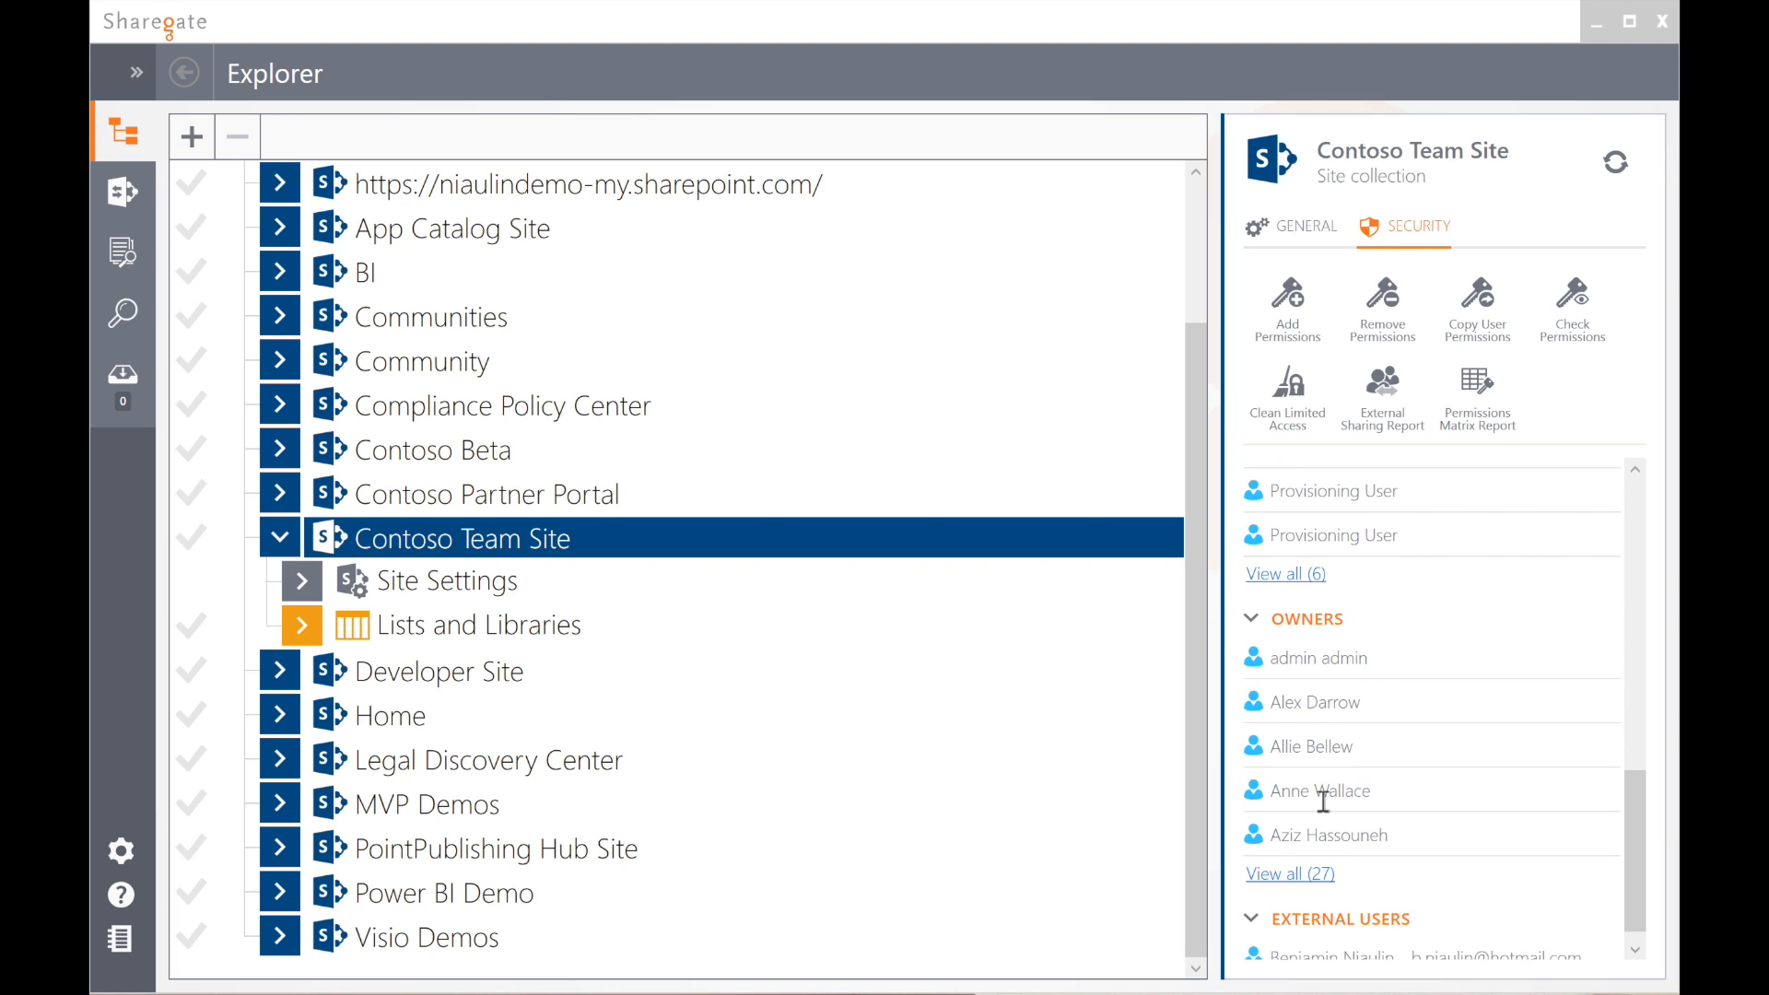
drag(1633, 811, 1633, 818)
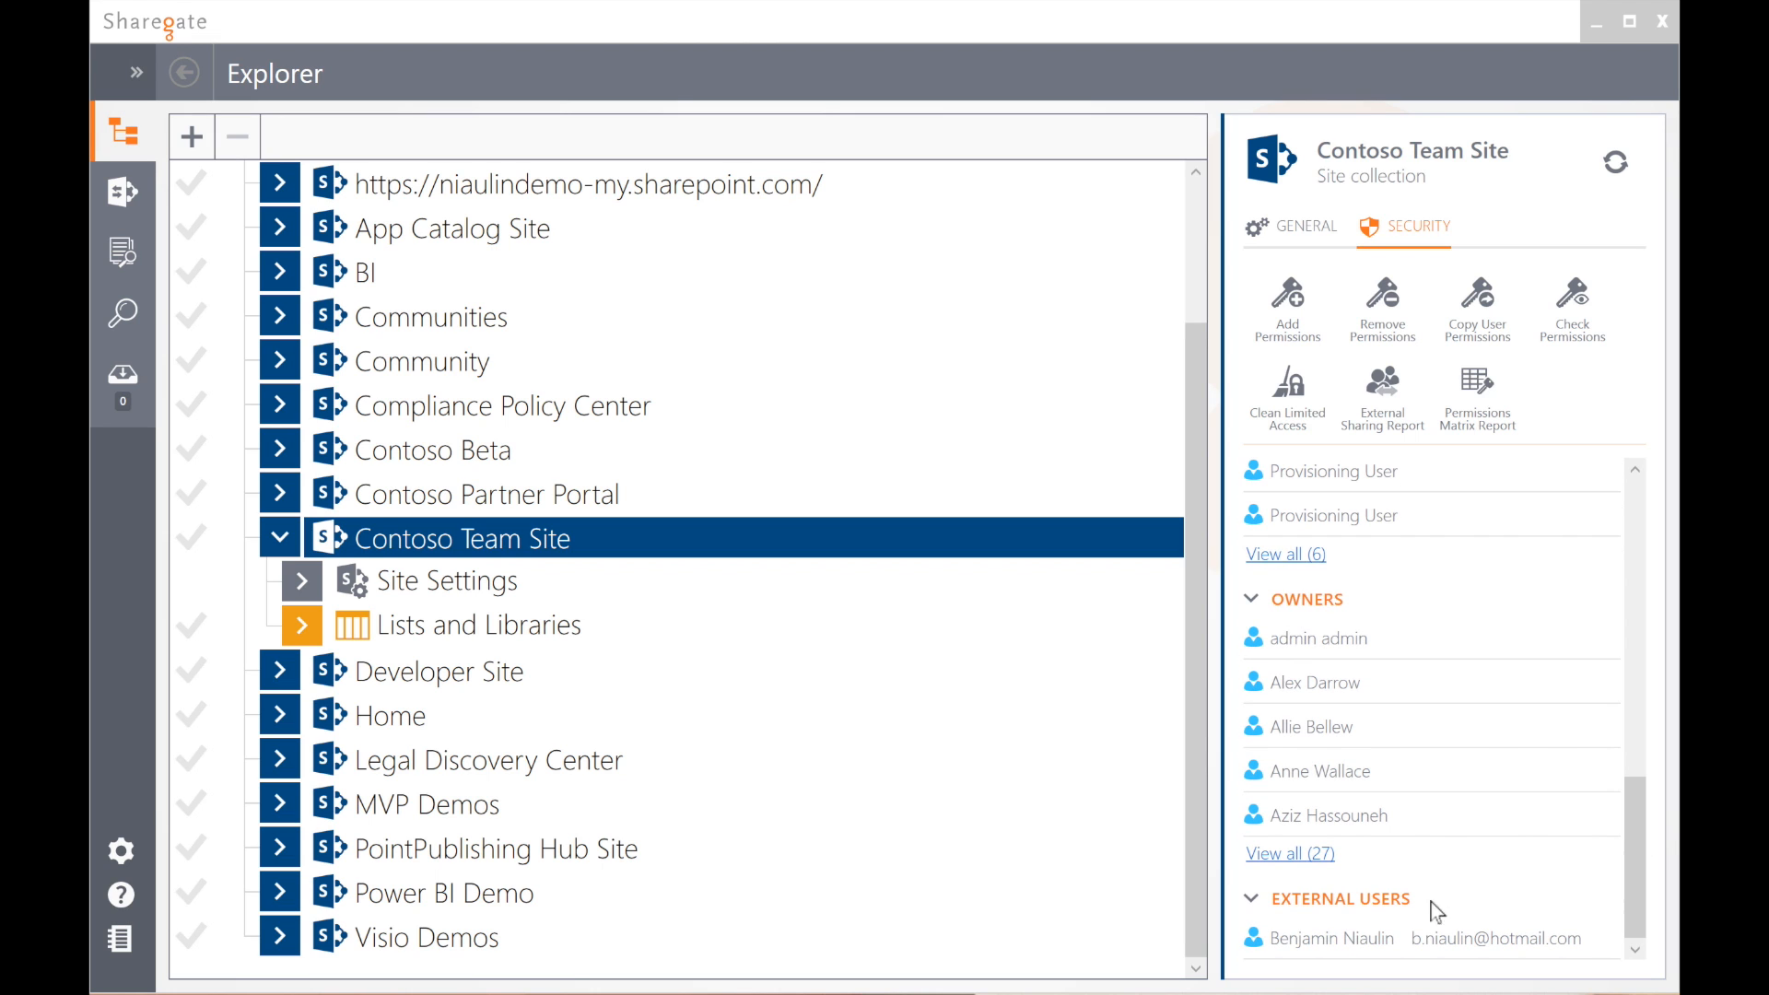
drag(1635, 866, 1636, 735)
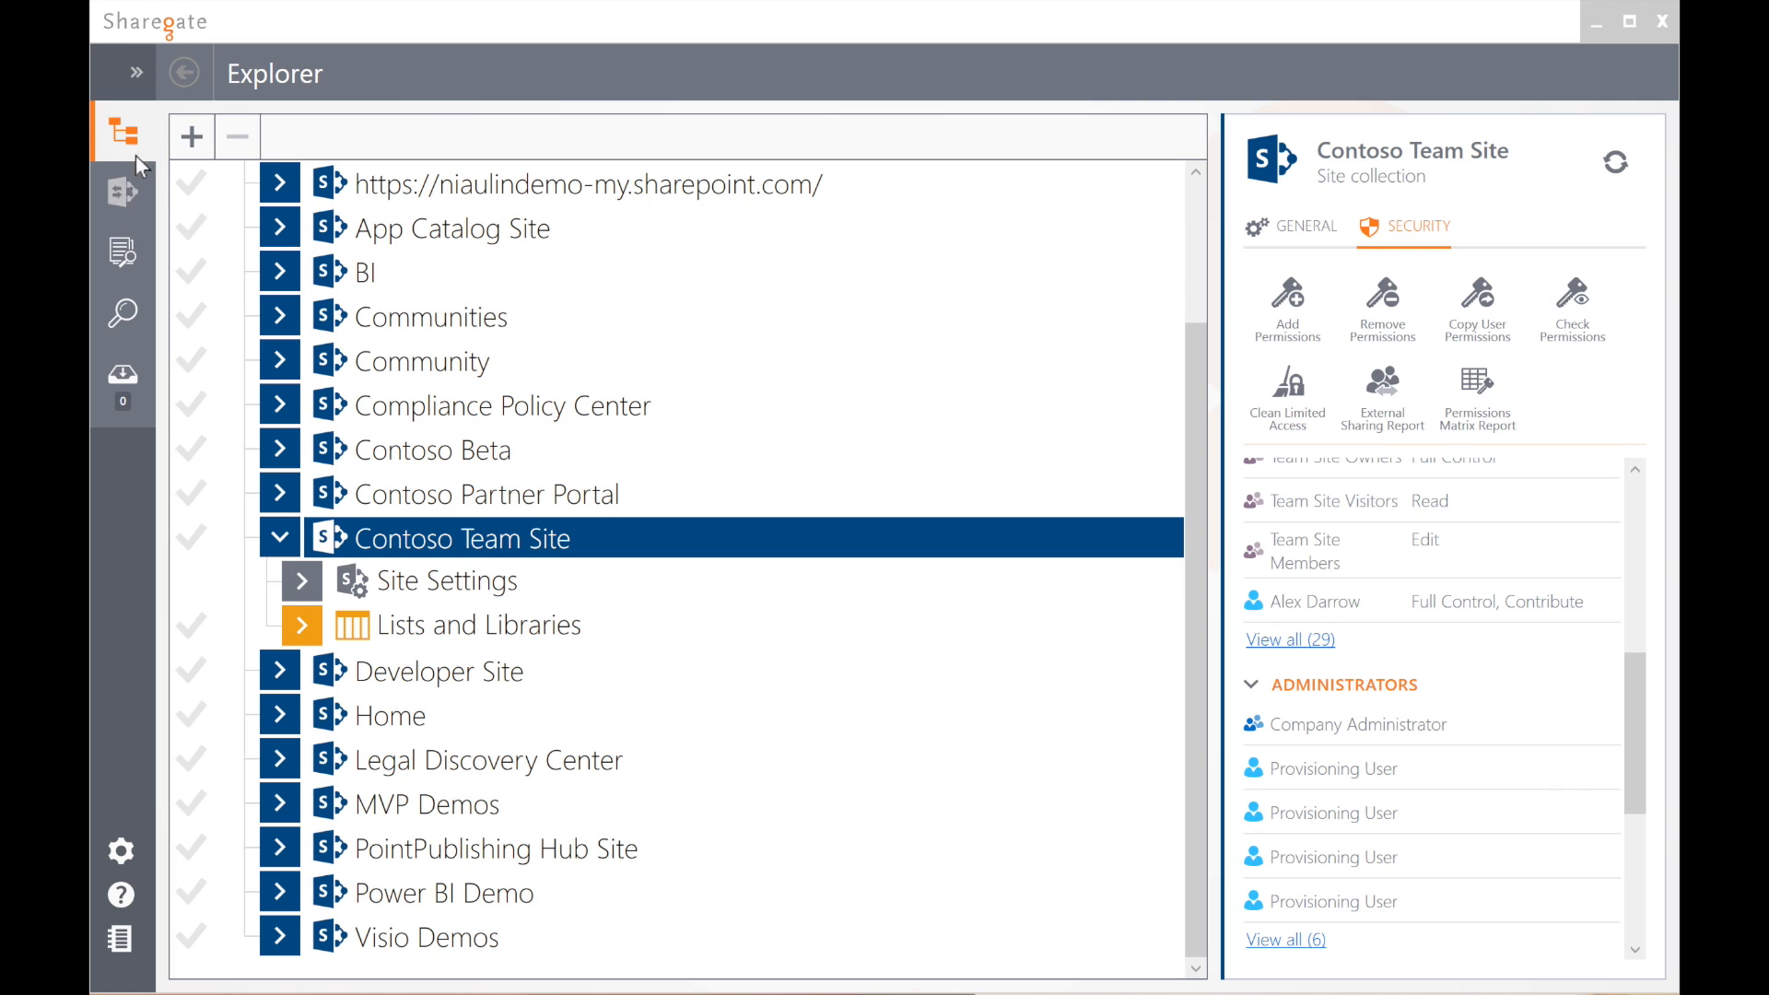
click(136, 73)
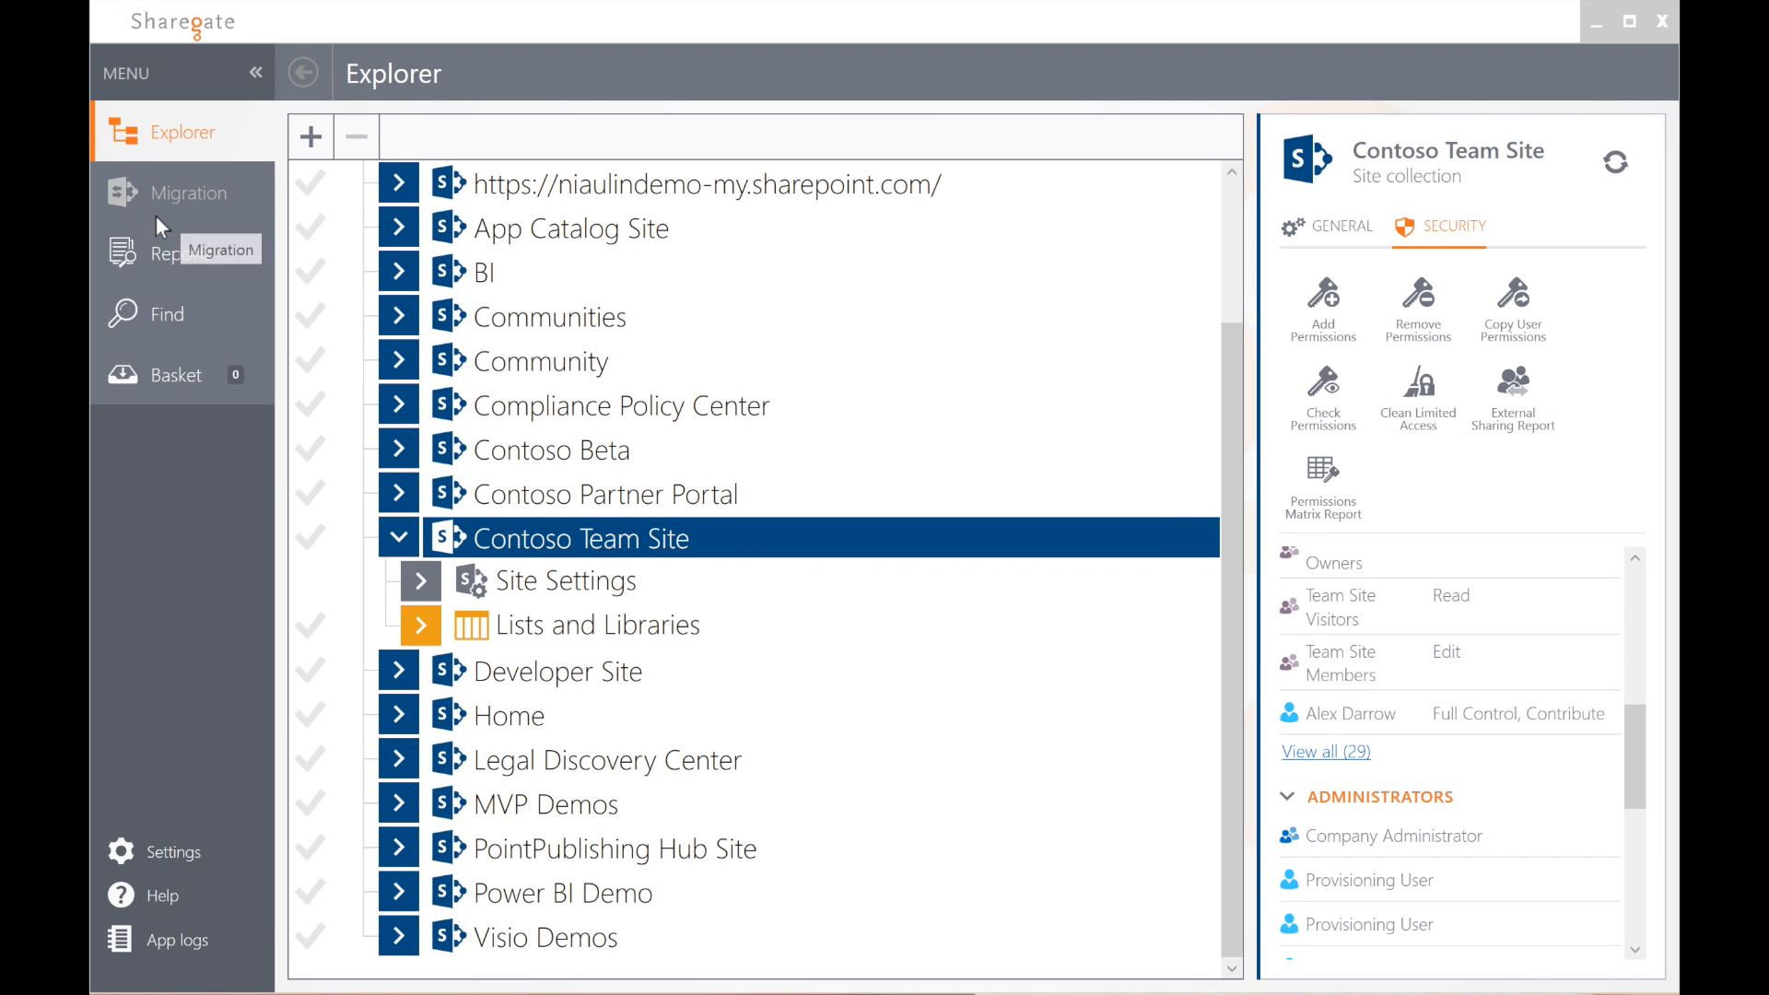
click(258, 72)
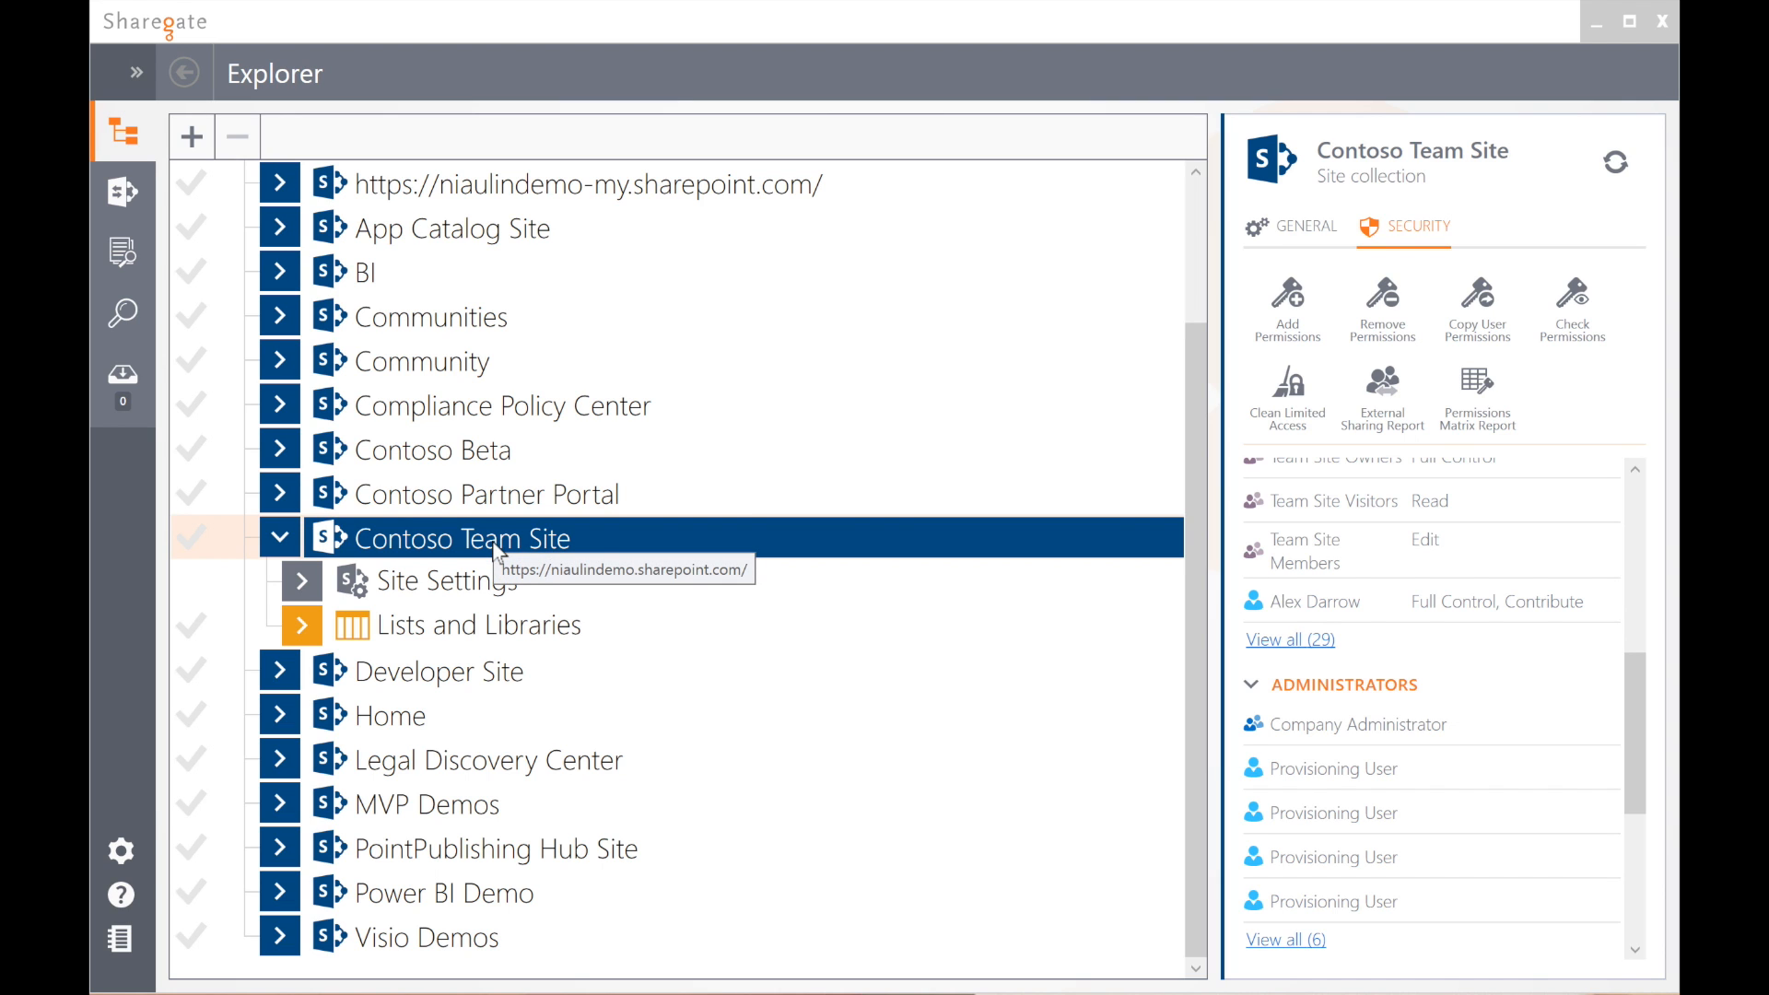
Step: Check App Catalog Site, Community, Contoso Team Site and its Lists and Libraries as targets for a bulk action
scroll(498, 516, up, 2)
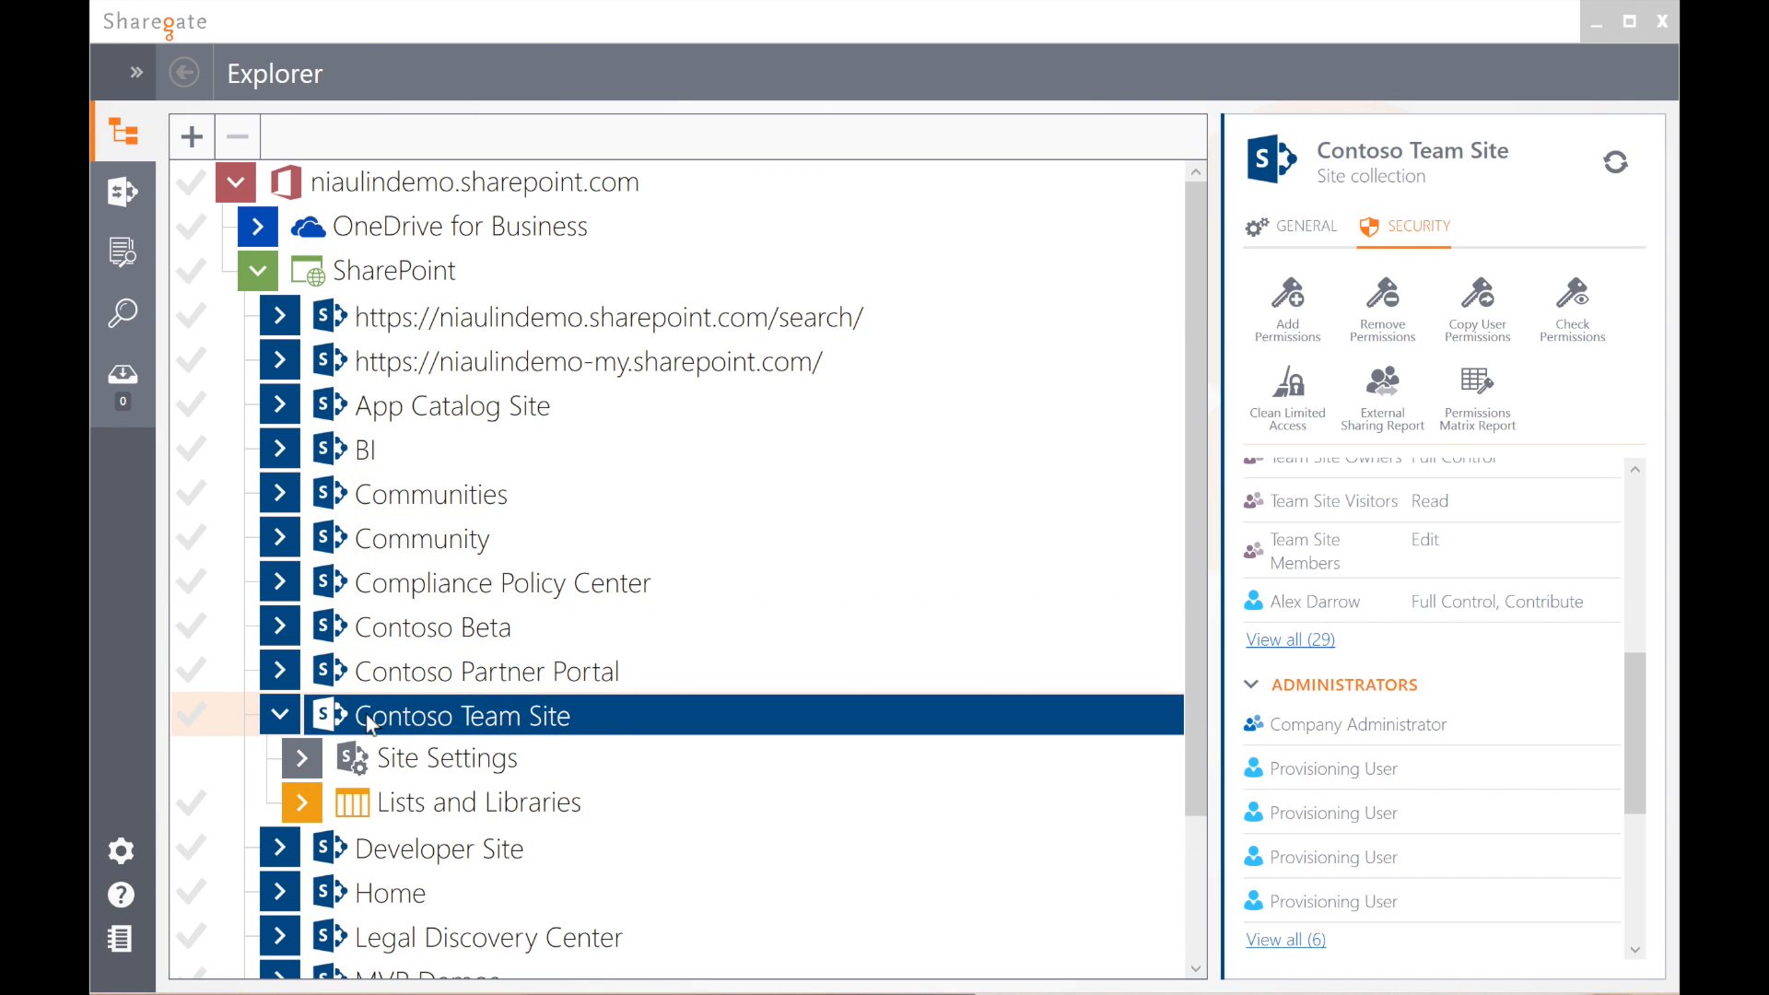
click(430, 197)
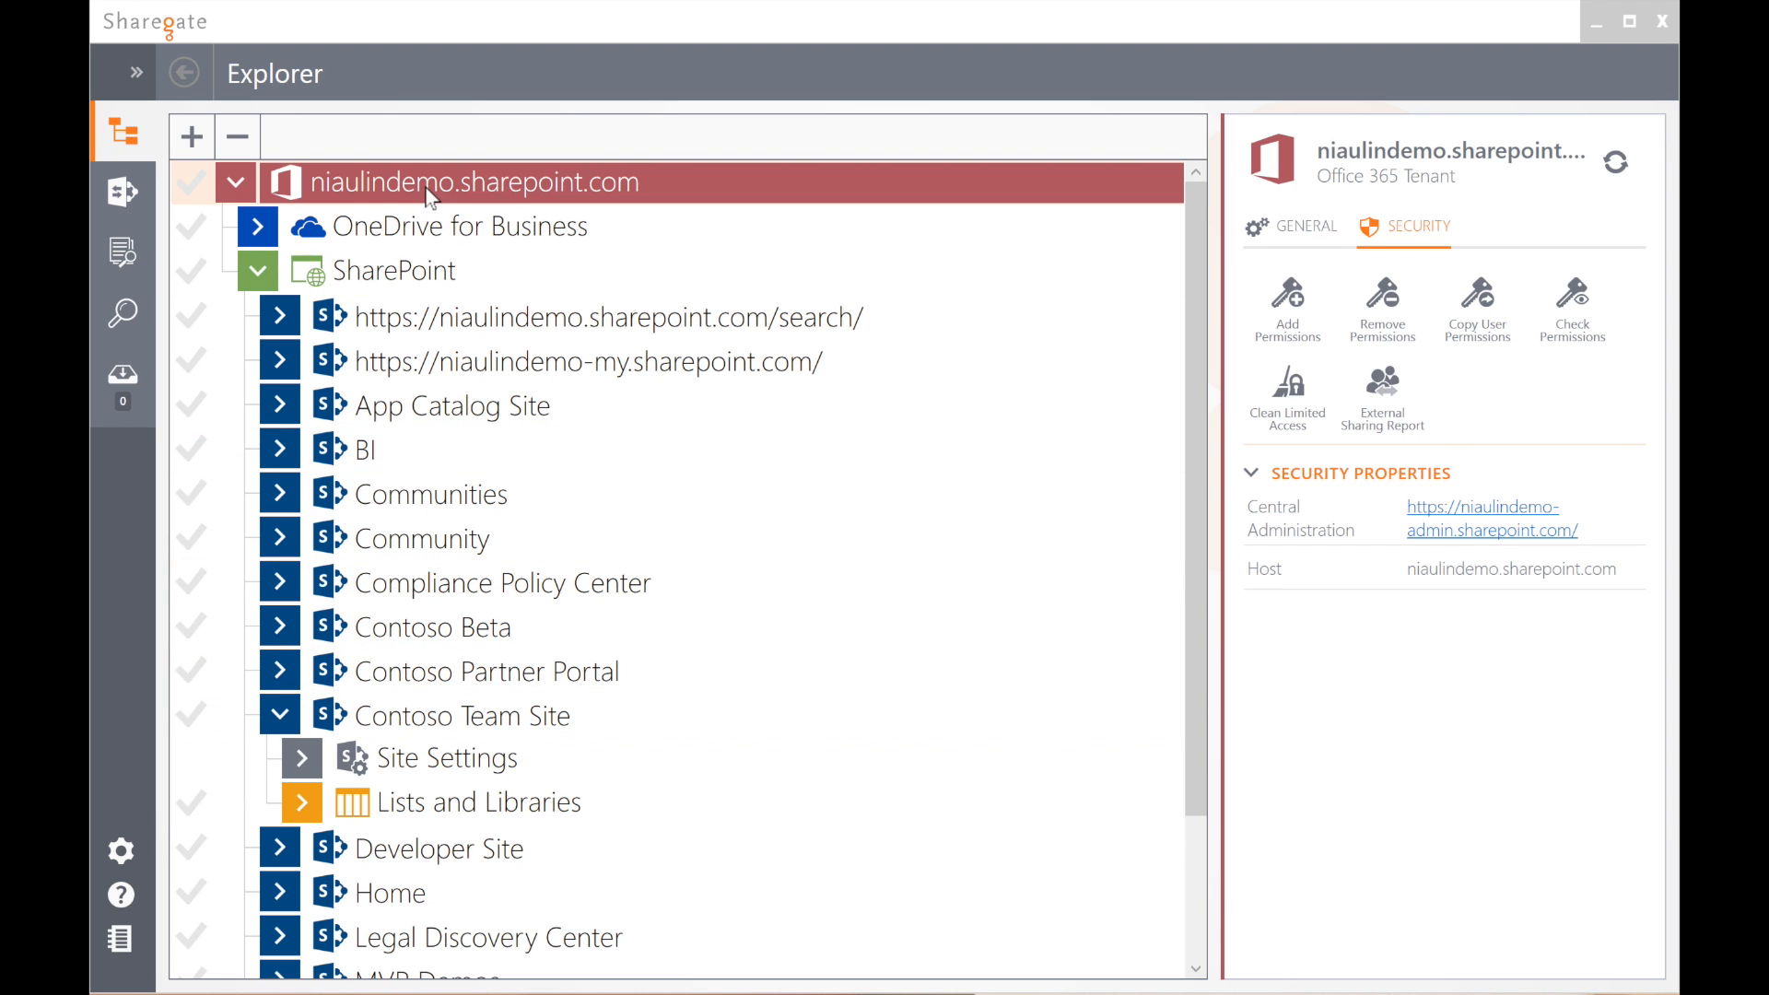
click(192, 407)
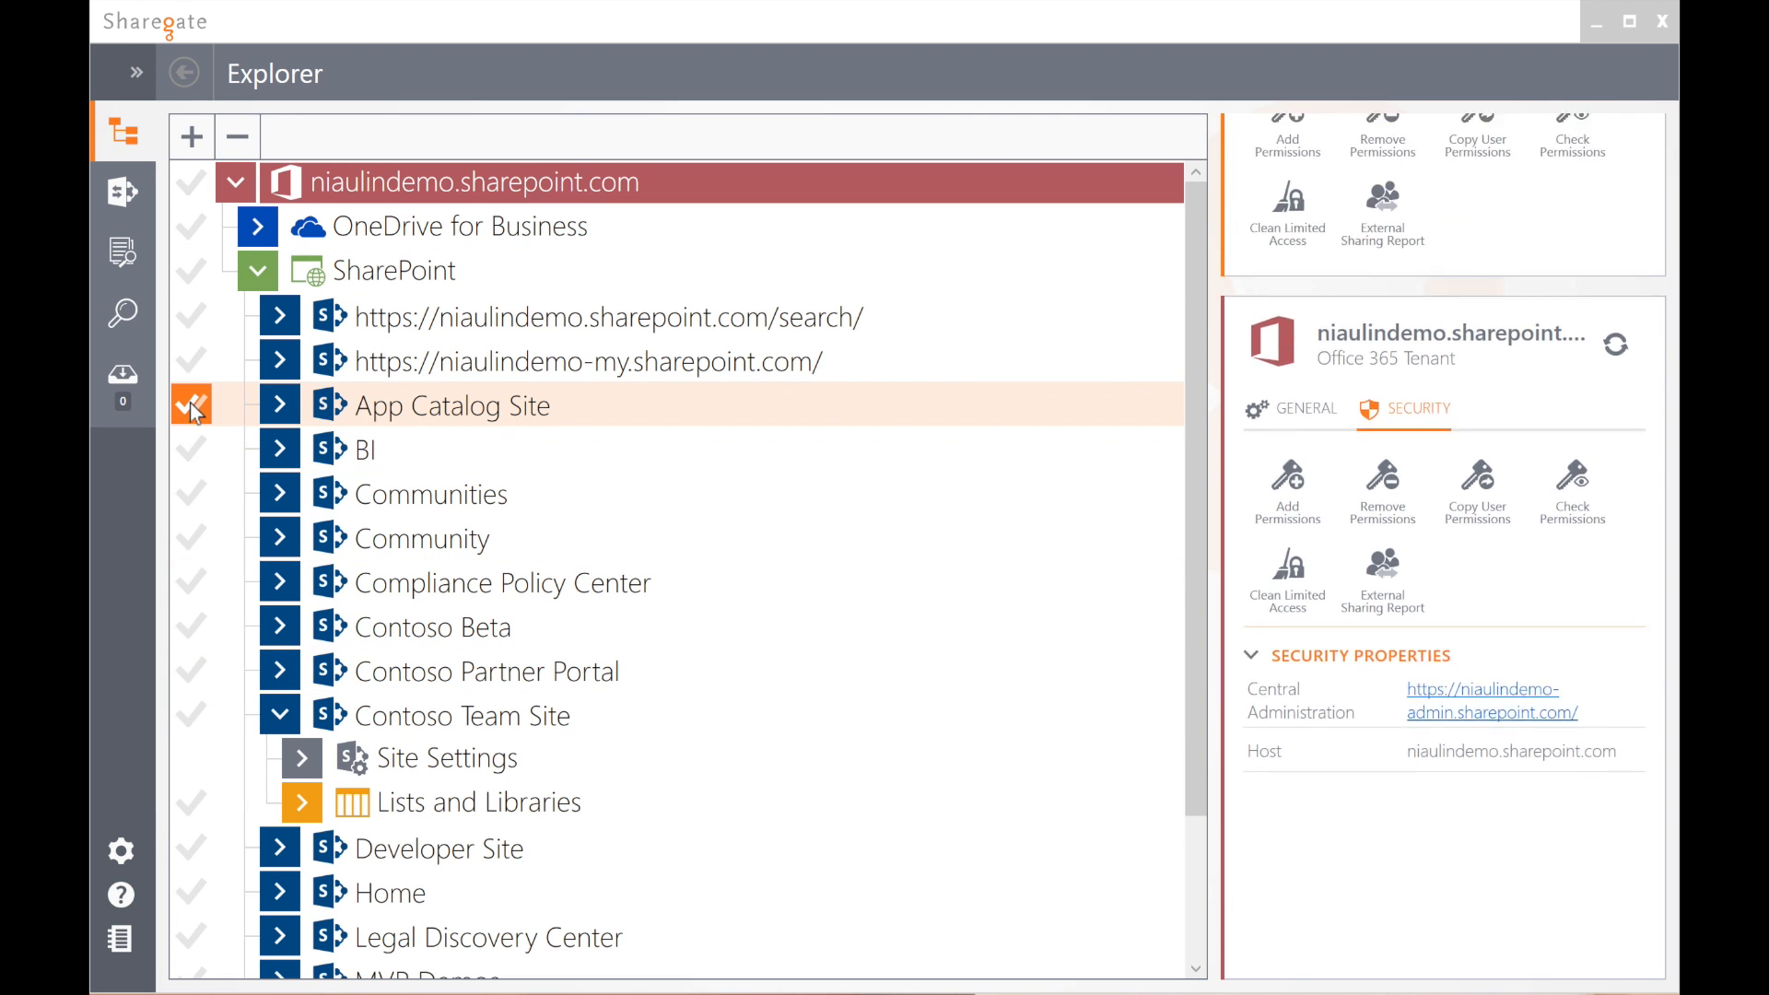
click(189, 549)
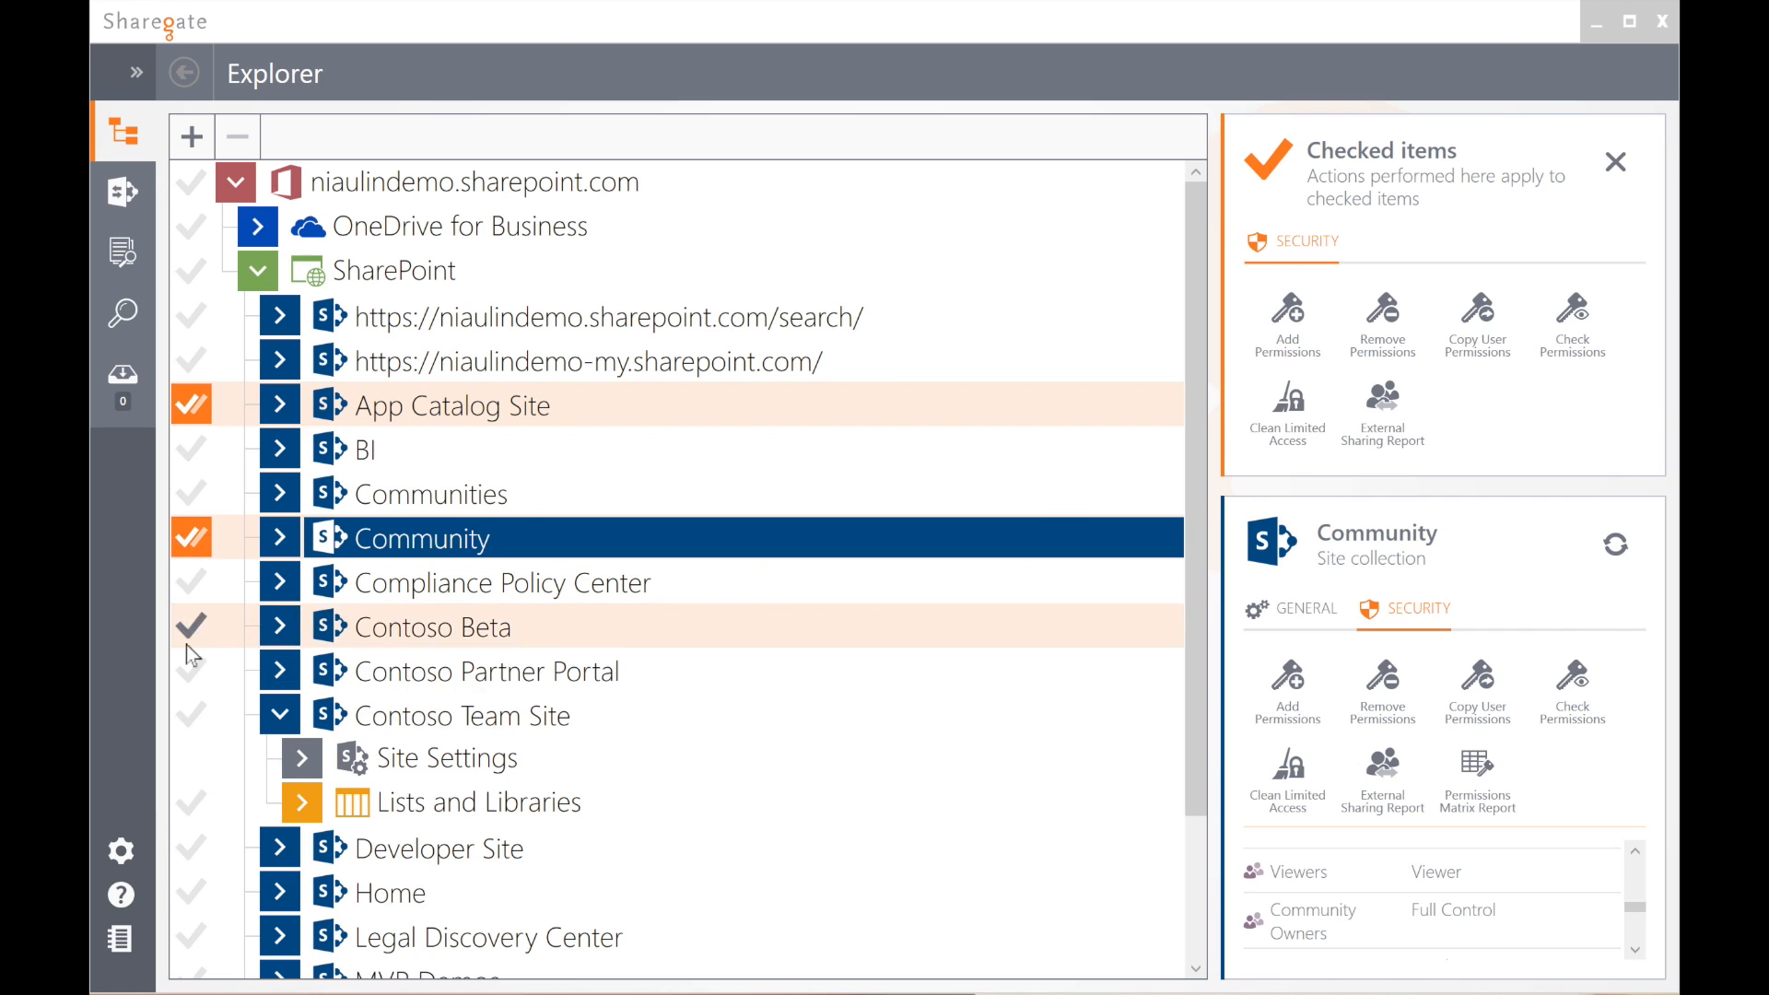
click(191, 715)
click(191, 801)
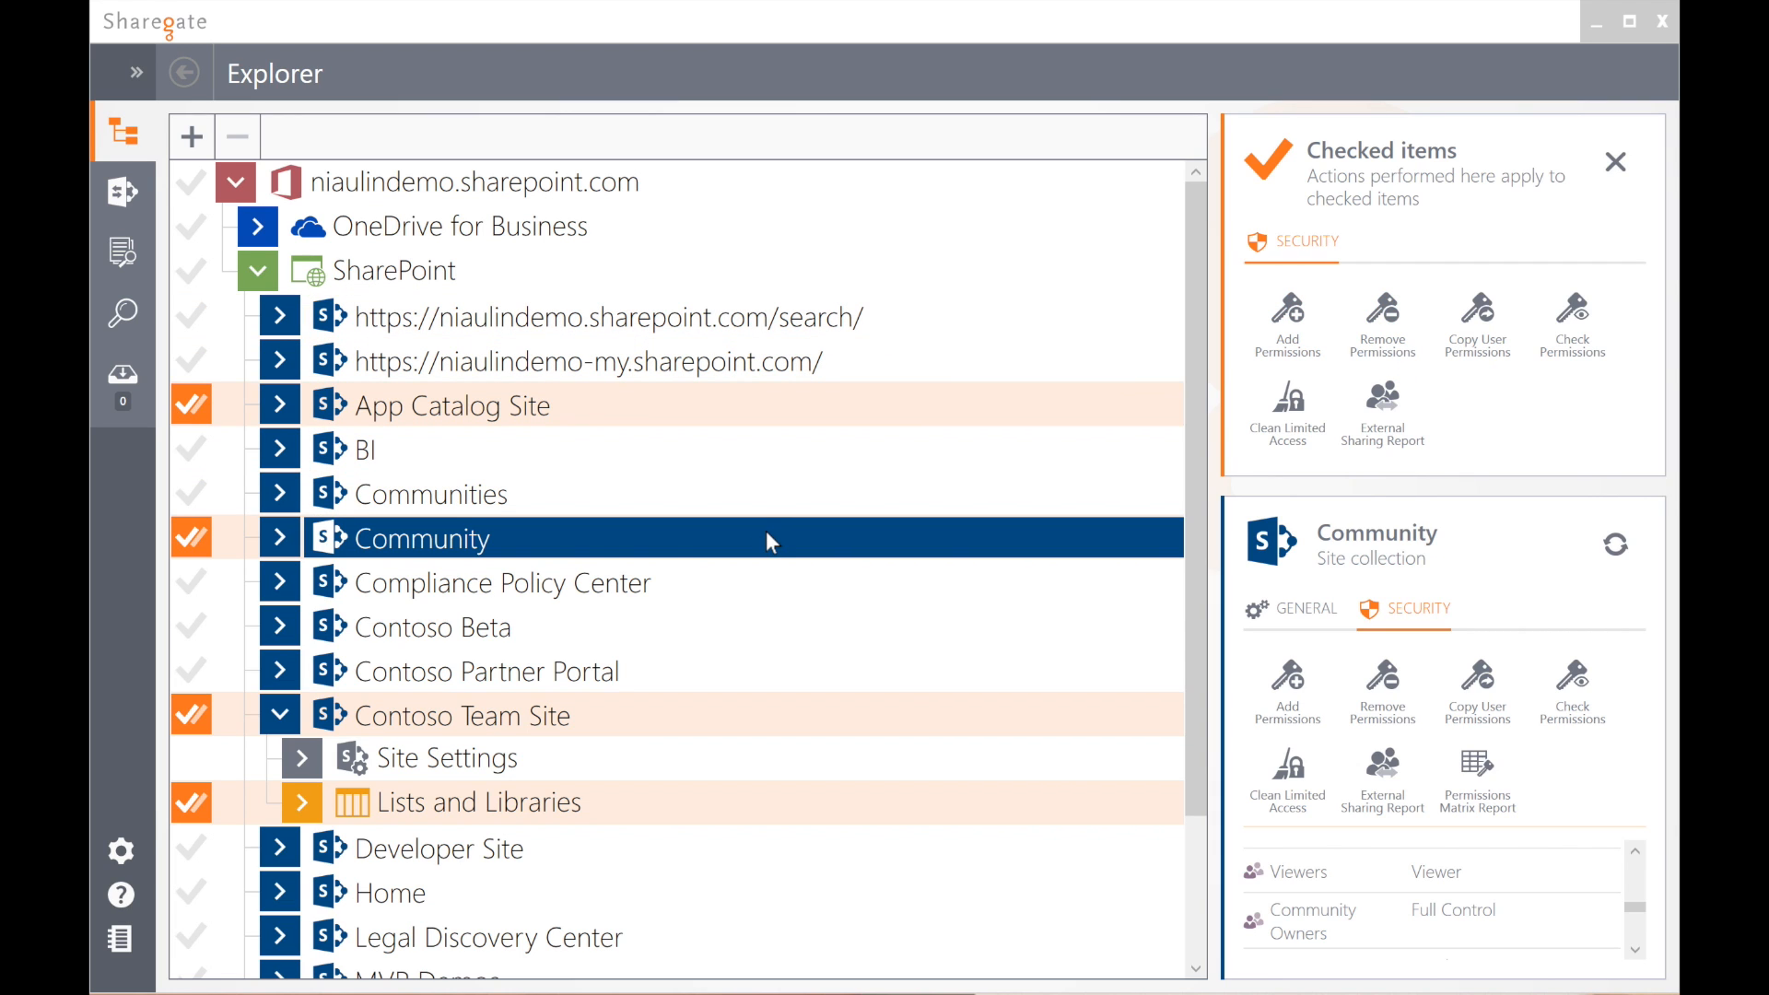
Step: Start Add Permissions for all checked items and look through the existing groups of the selected sites
click(1290, 313)
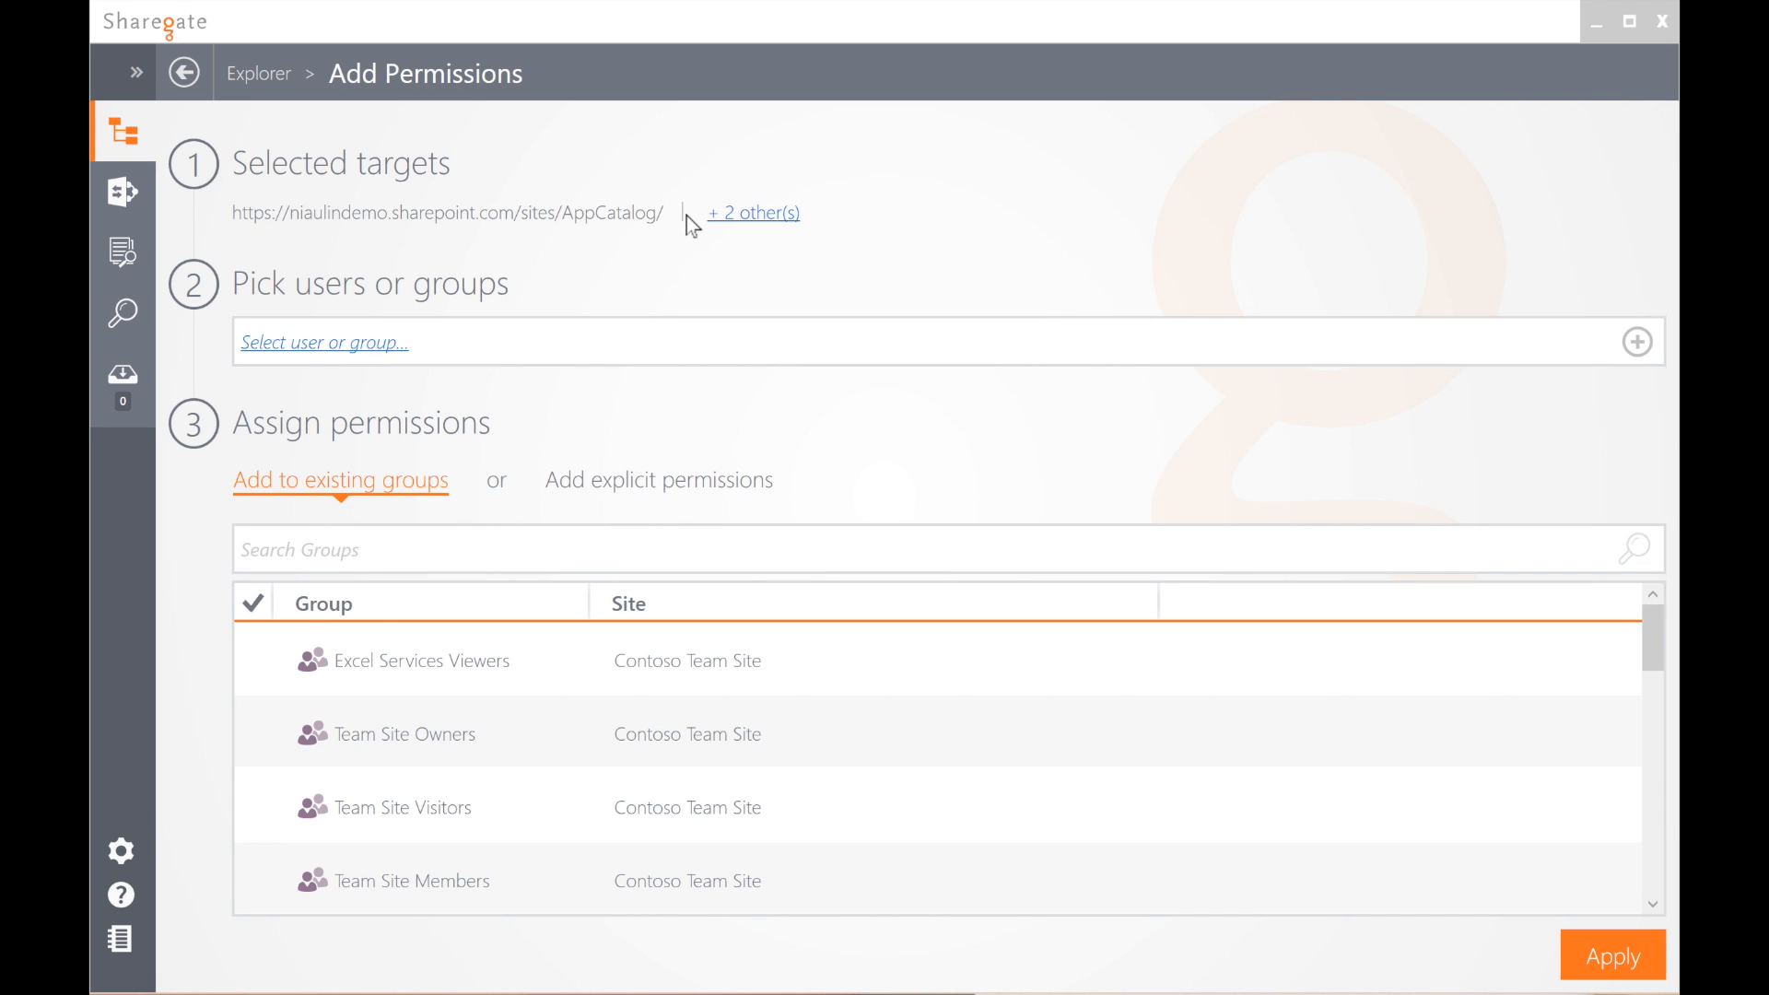
drag(1658, 670, 1652, 750)
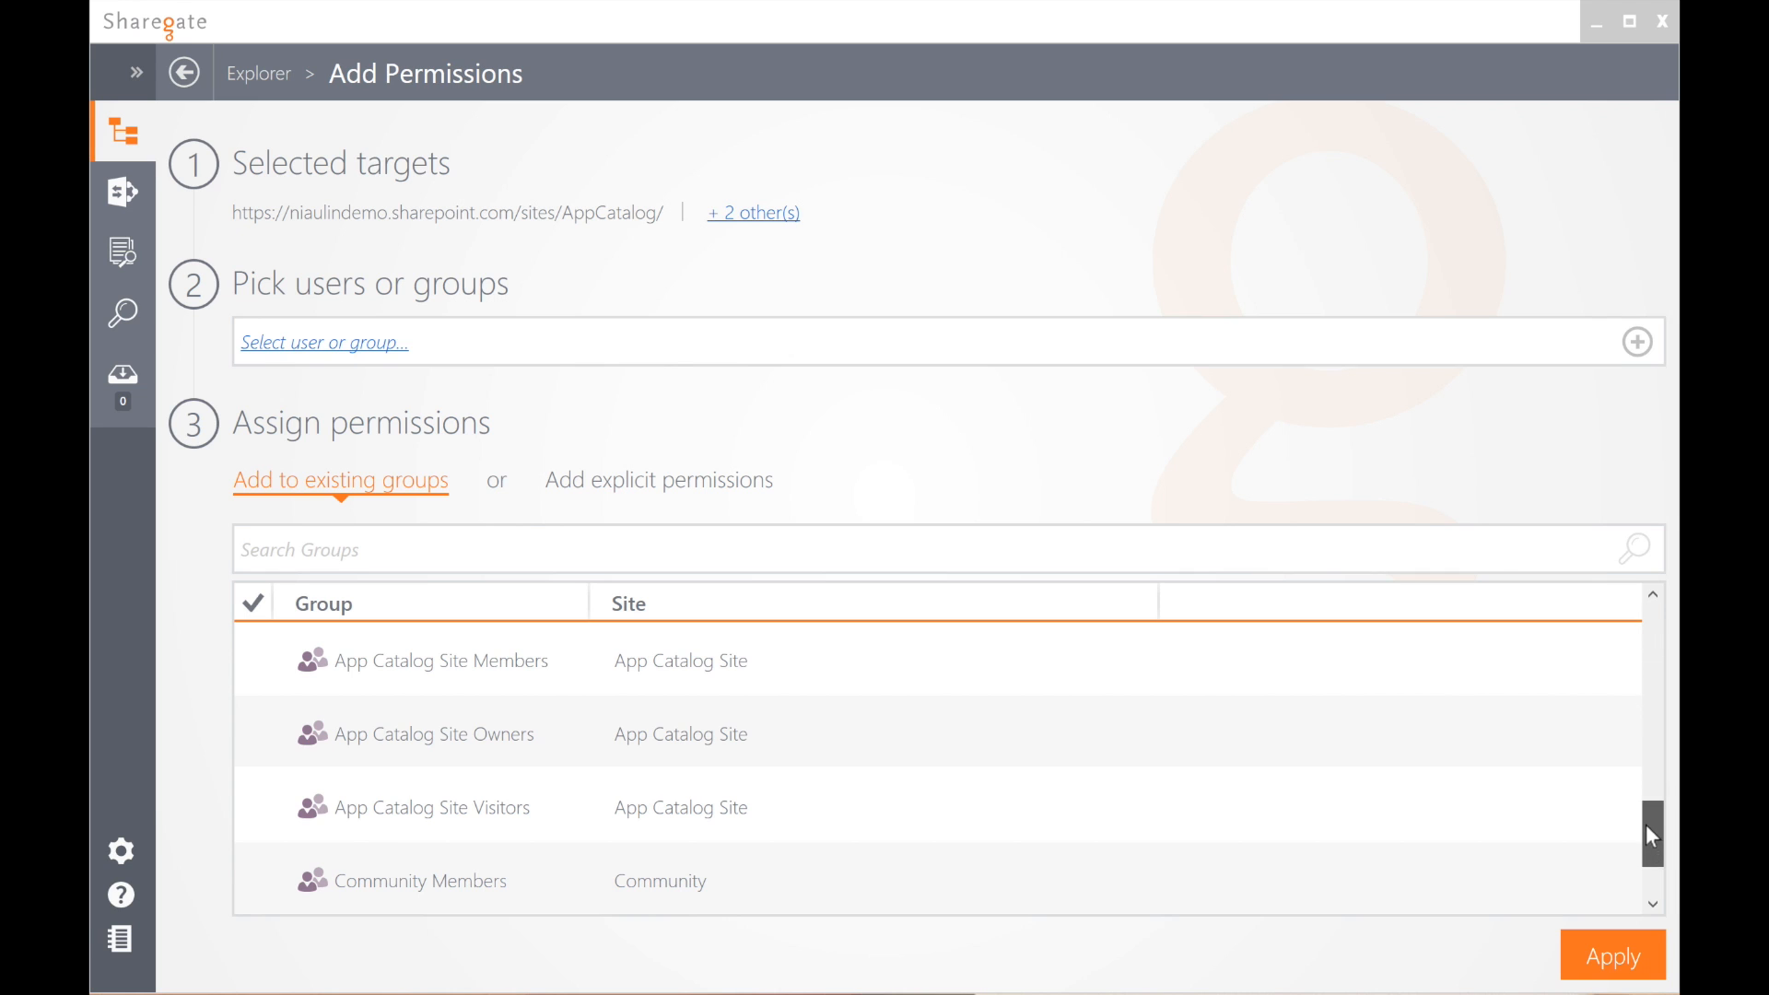
click(1653, 608)
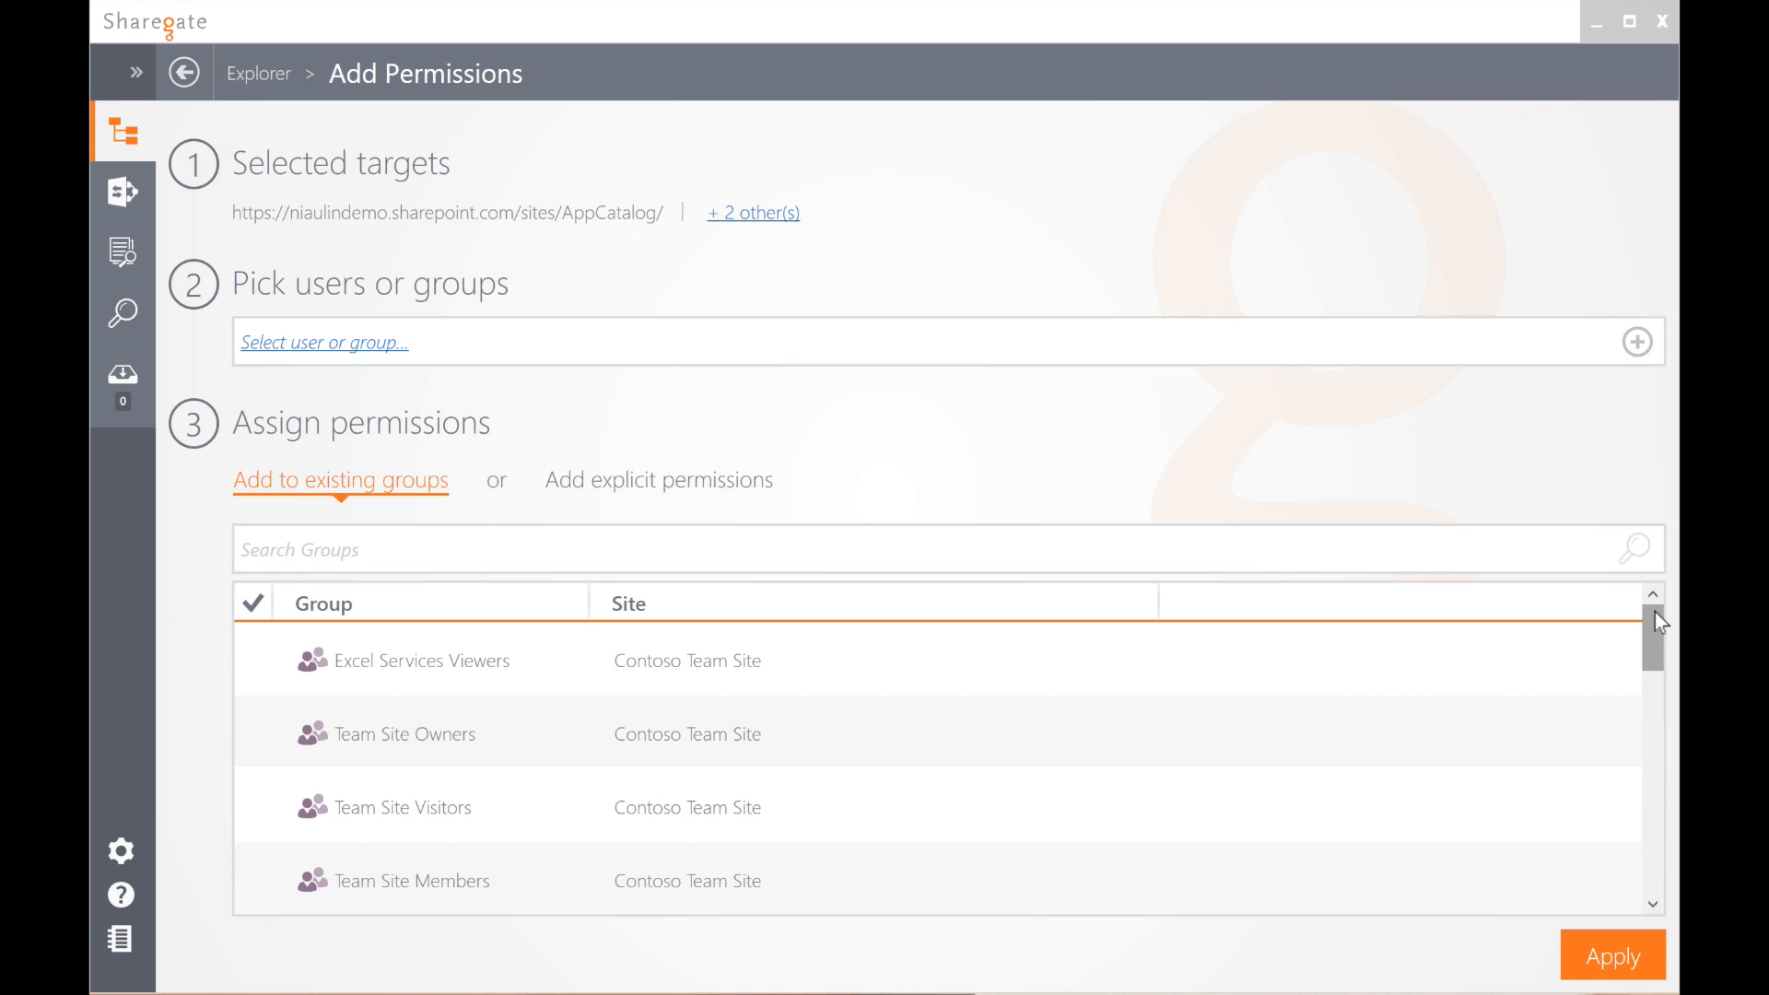
click(429, 341)
text(alex)
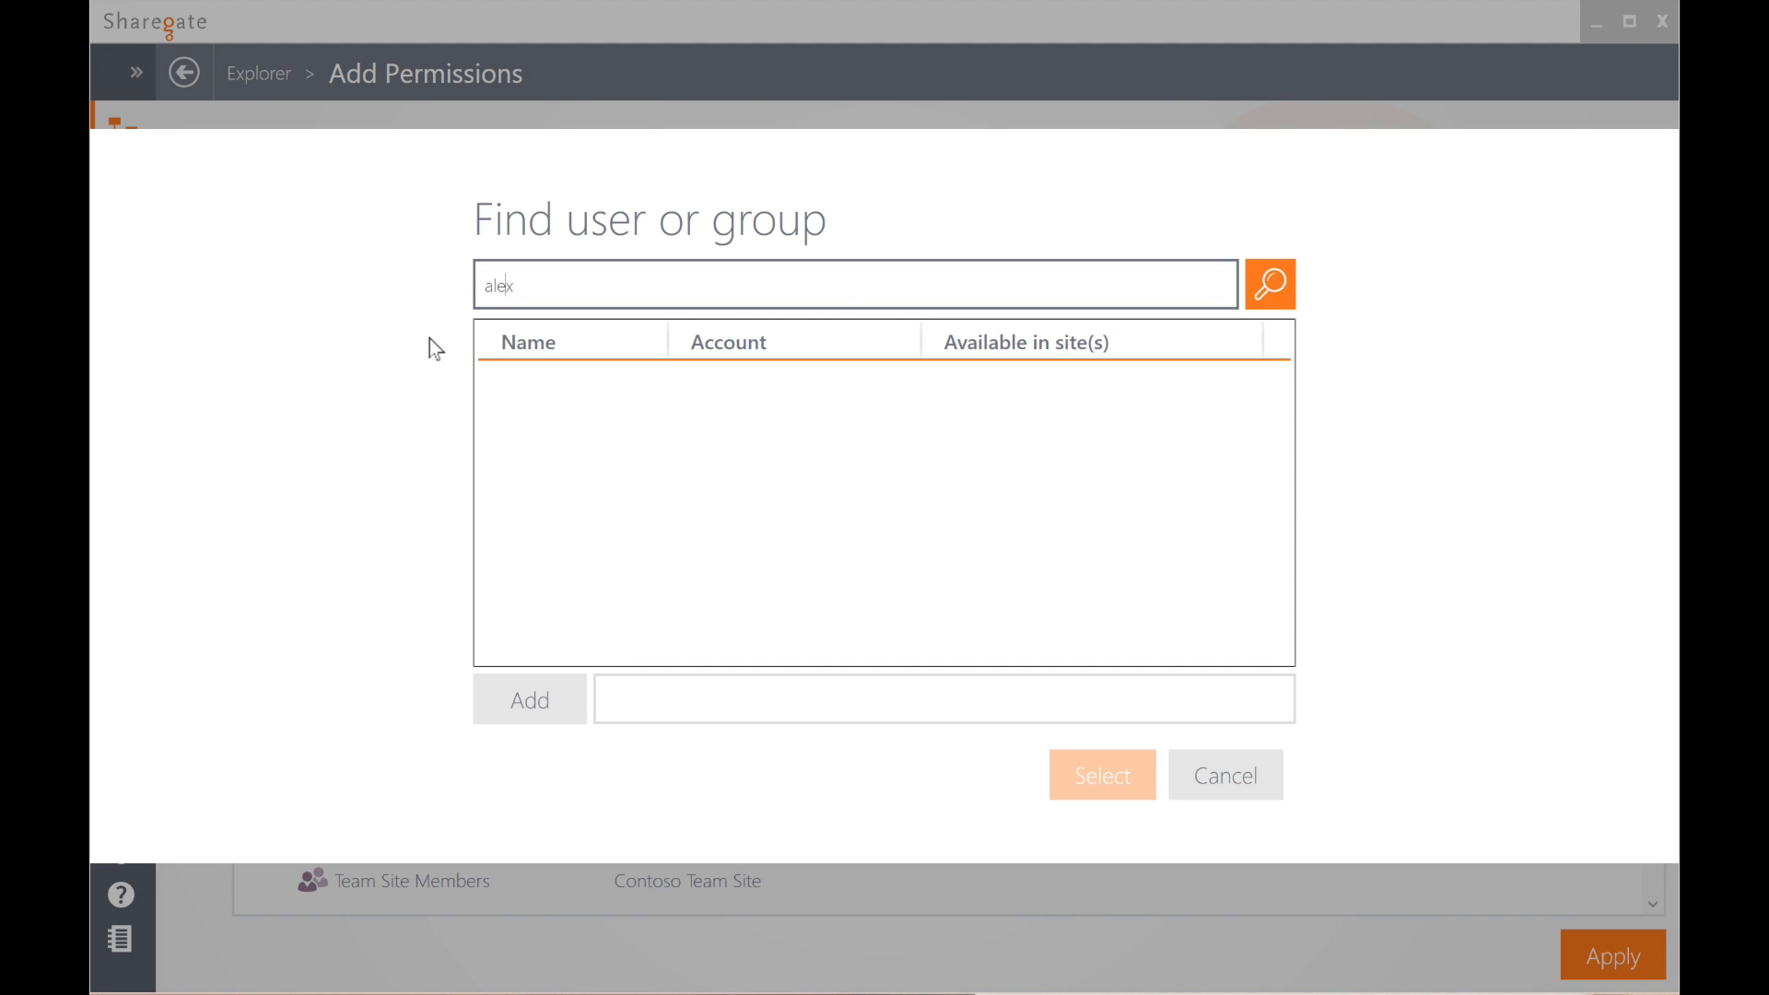
text(d)
key(Return)
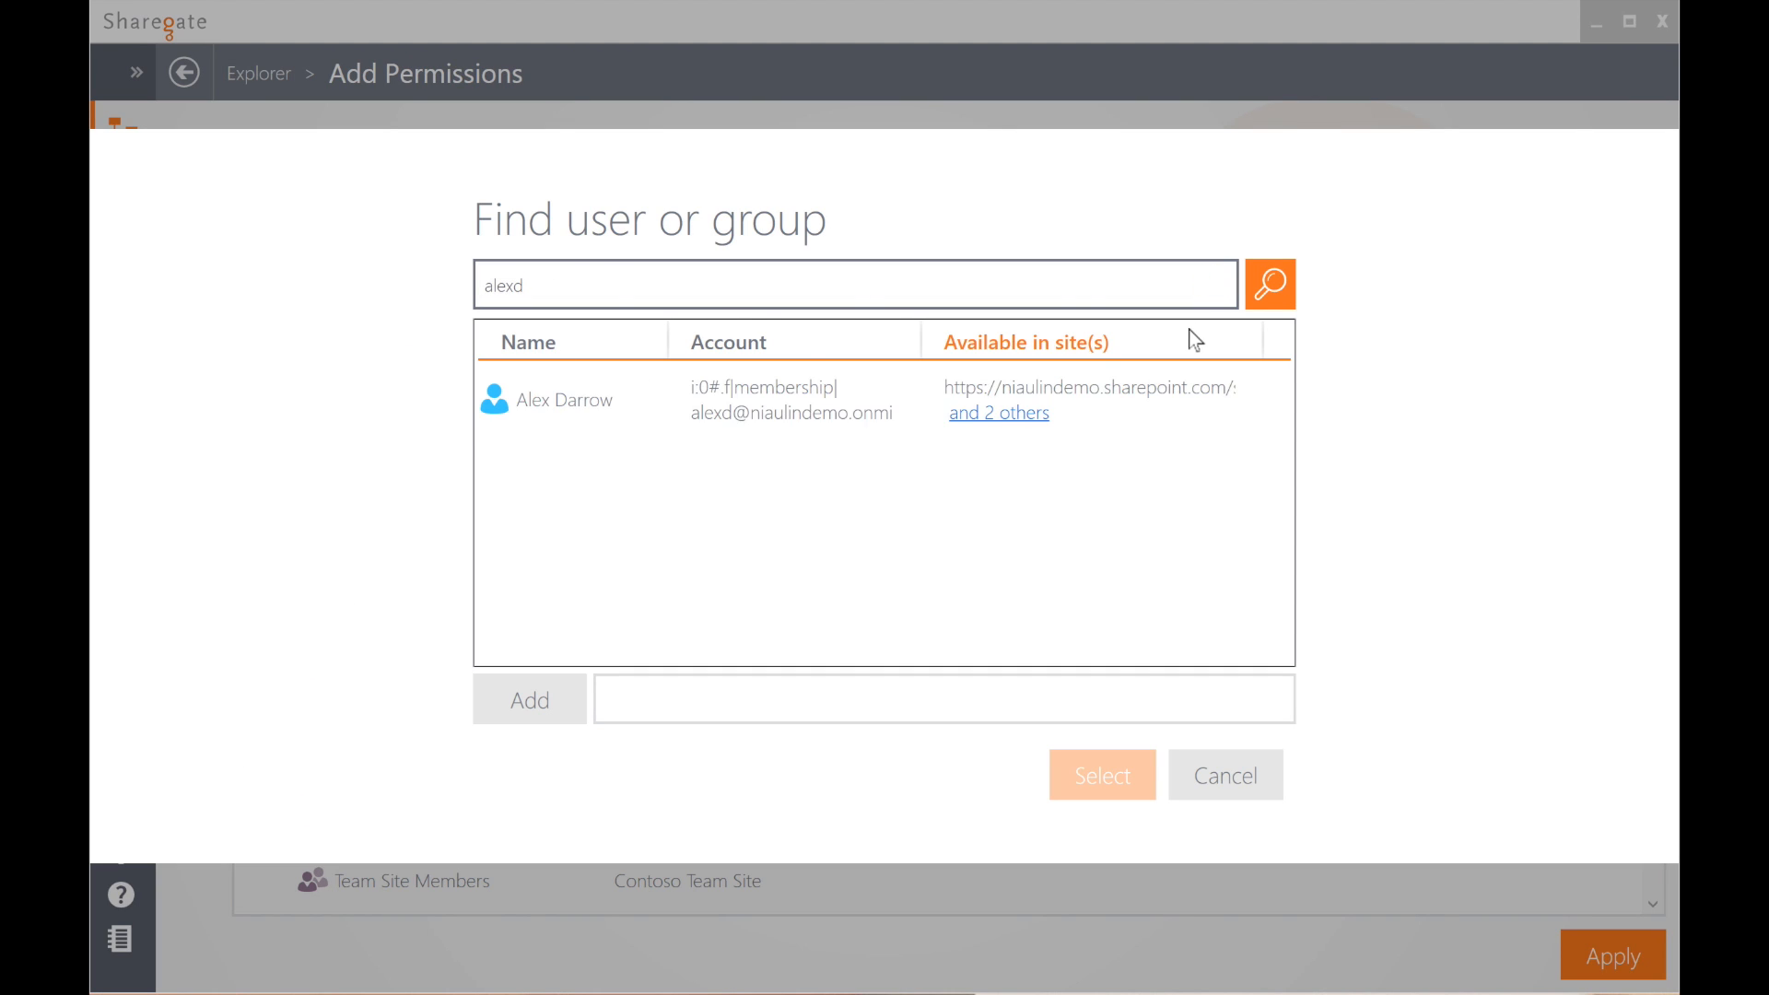
click(599, 409)
click(528, 696)
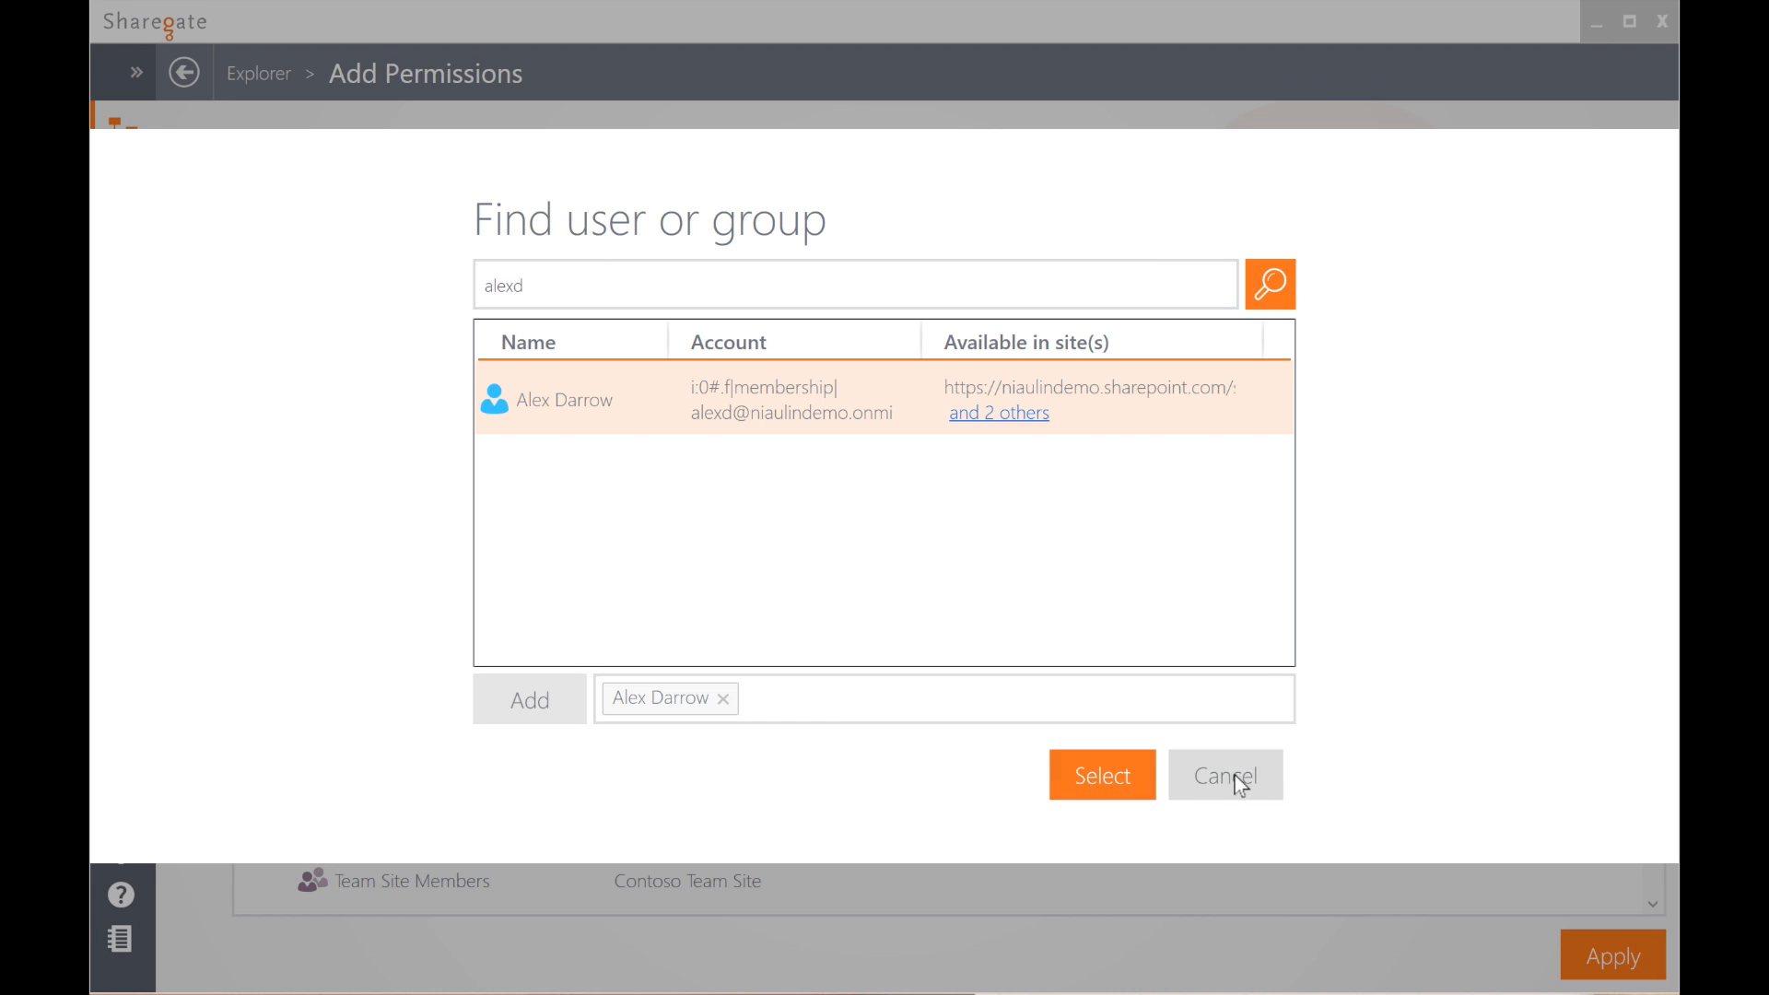
click(1099, 777)
Step: Filter the existing groups by "memb" and check Team Site Members, App Catalog Site Members and Community Members for the chosen user
click(374, 550)
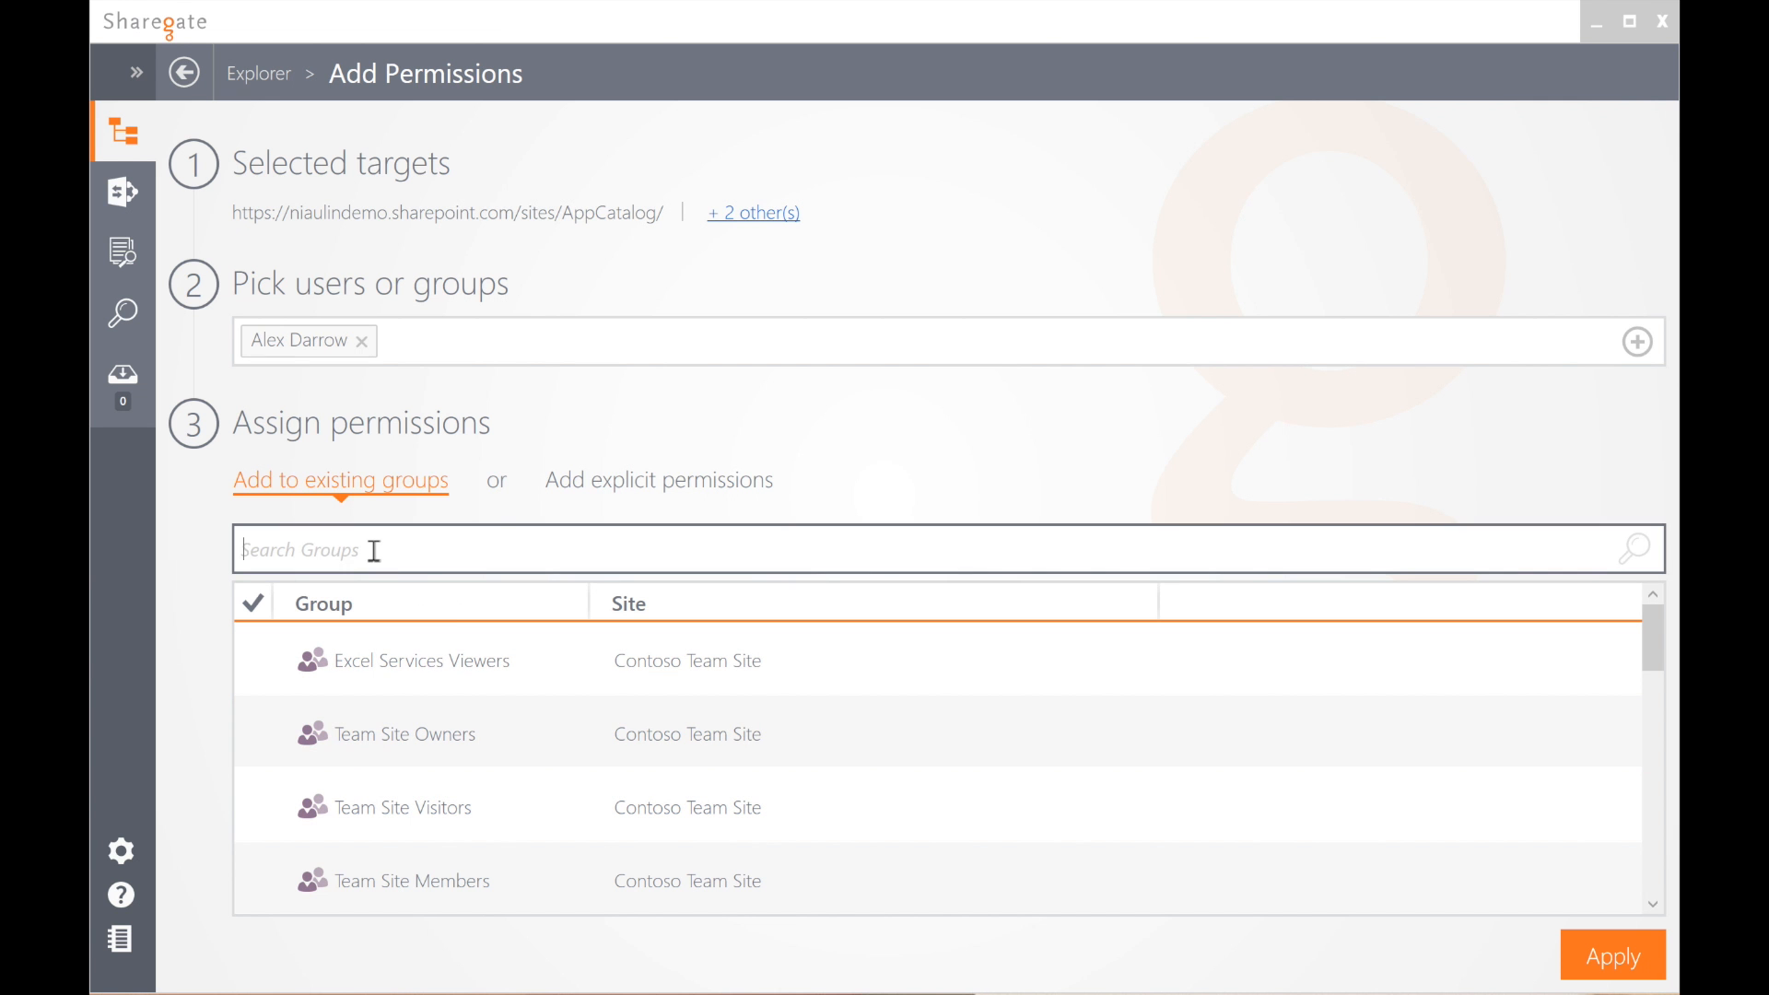
text(memb)
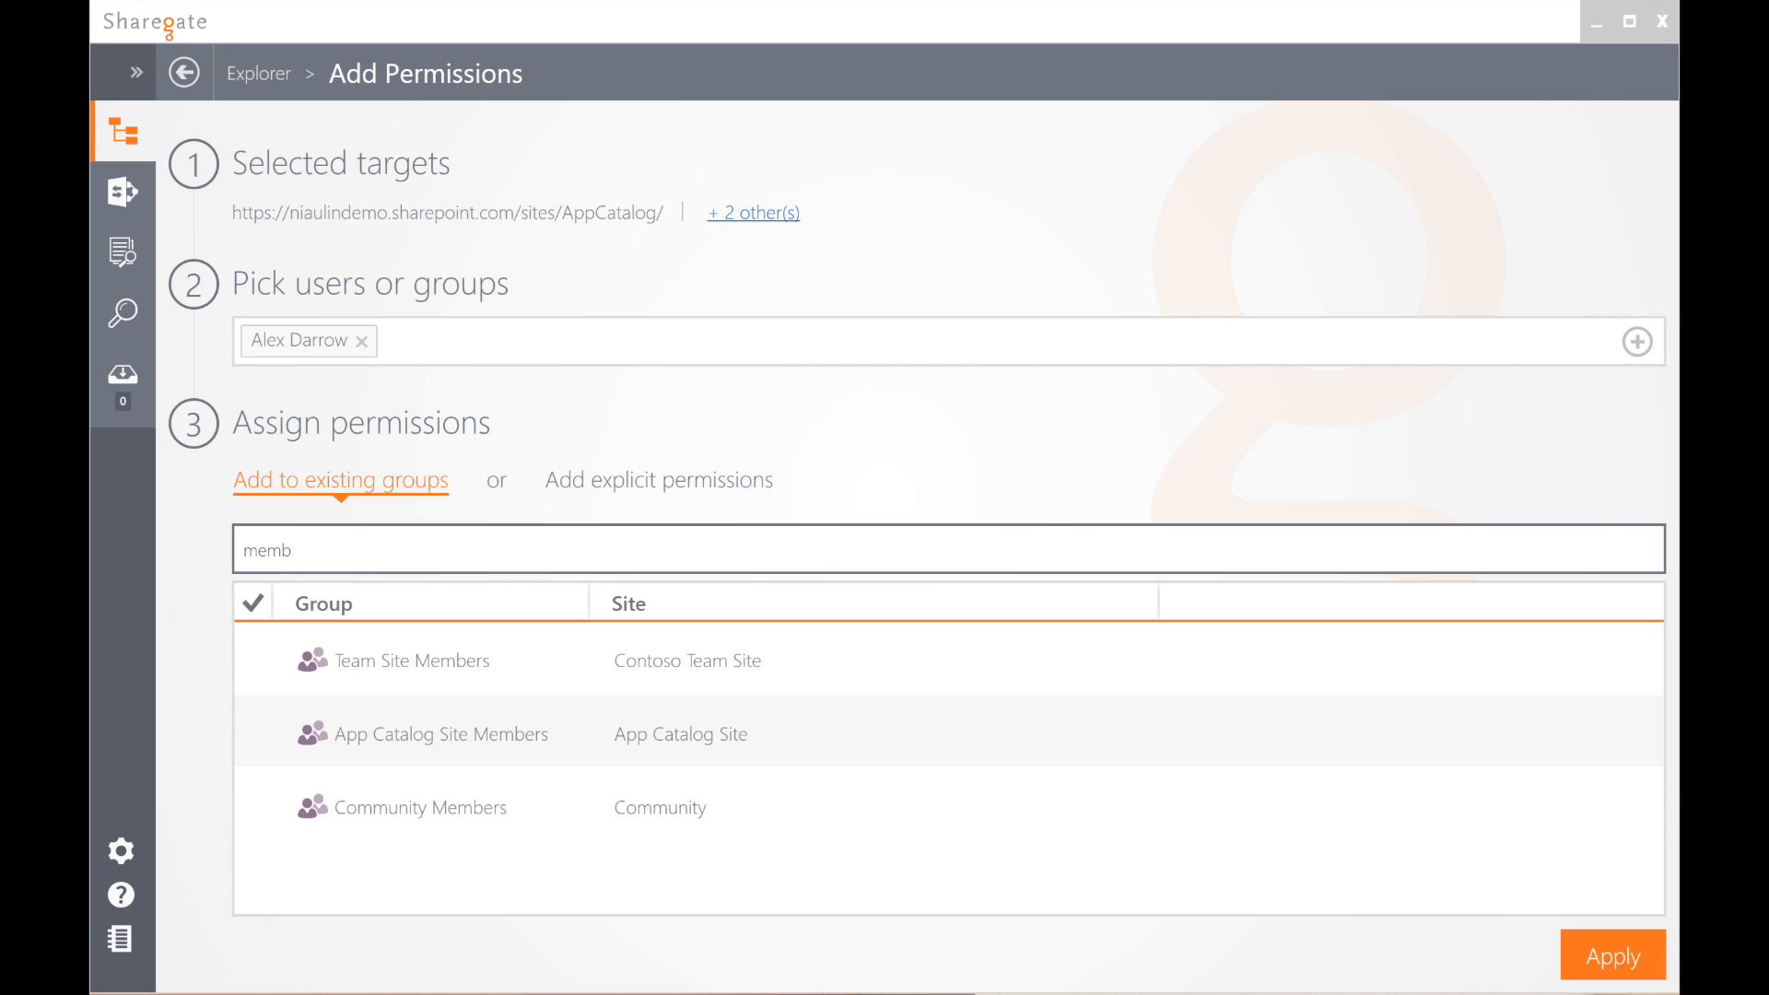
click(849, 692)
click(837, 806)
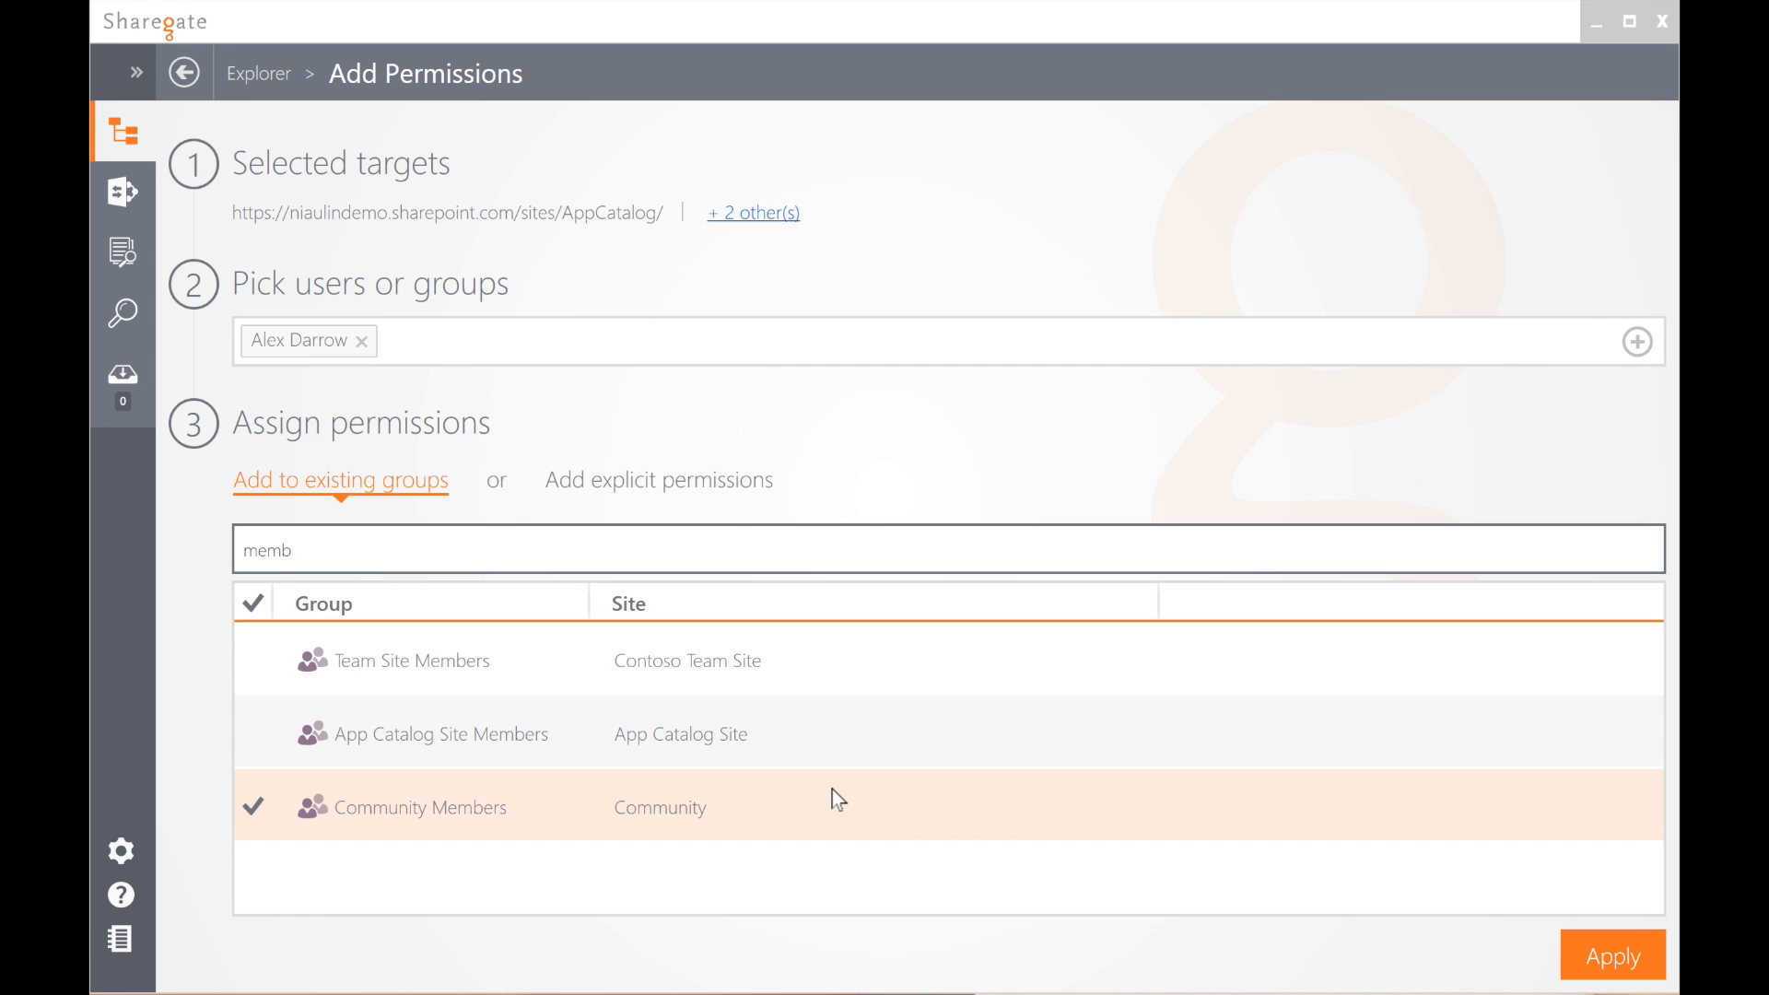
ctrl+click(832, 789)
click(255, 659)
click(254, 733)
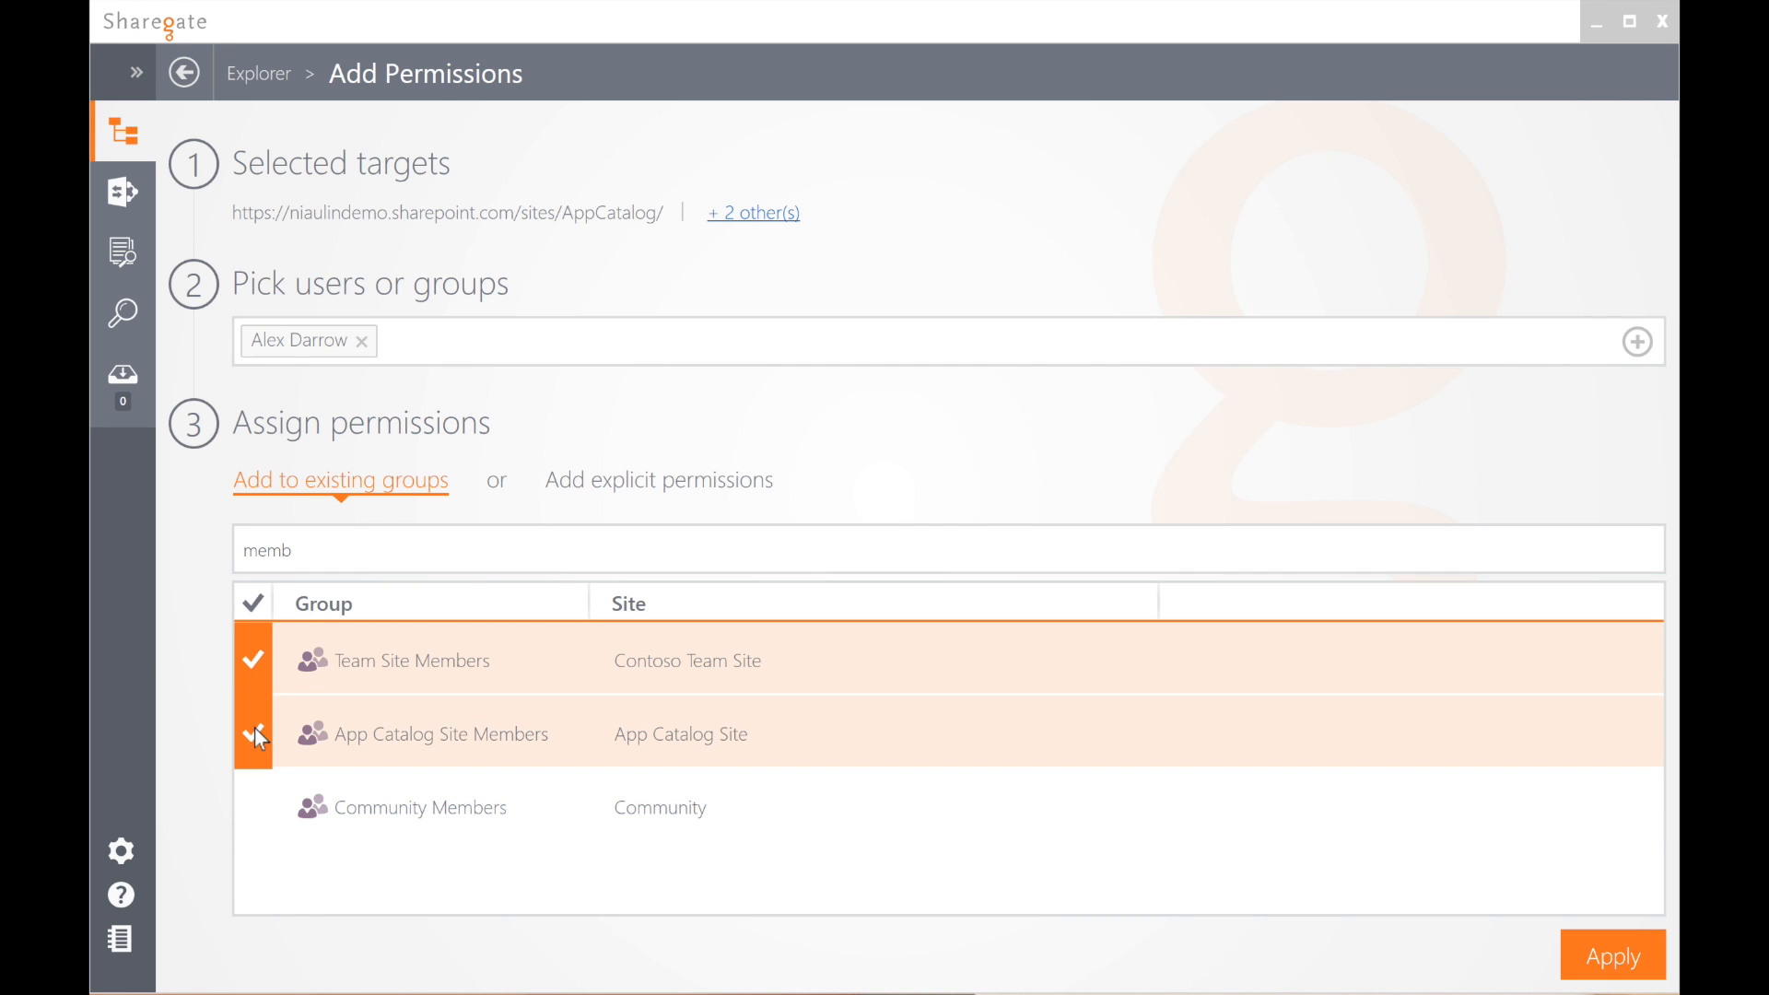
click(255, 804)
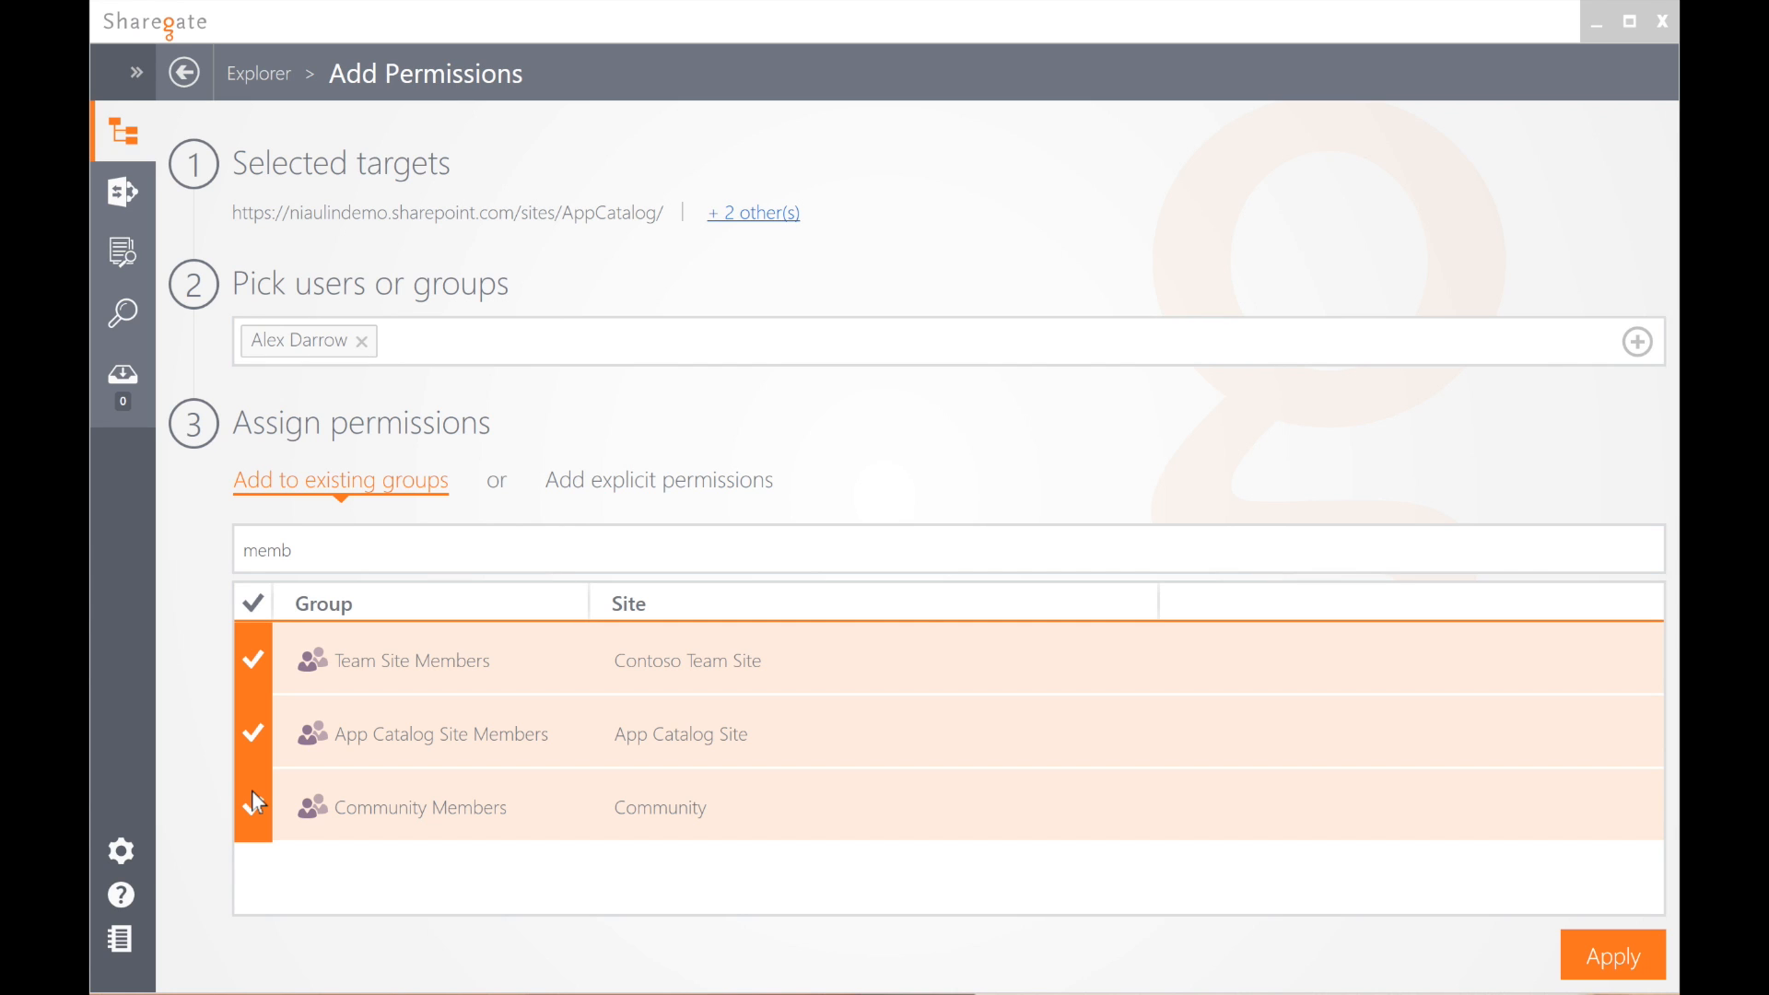
Step: Look at the explicit permission options, then leave Add Permissions without applying and clear all checked items in the site tree
click(660, 488)
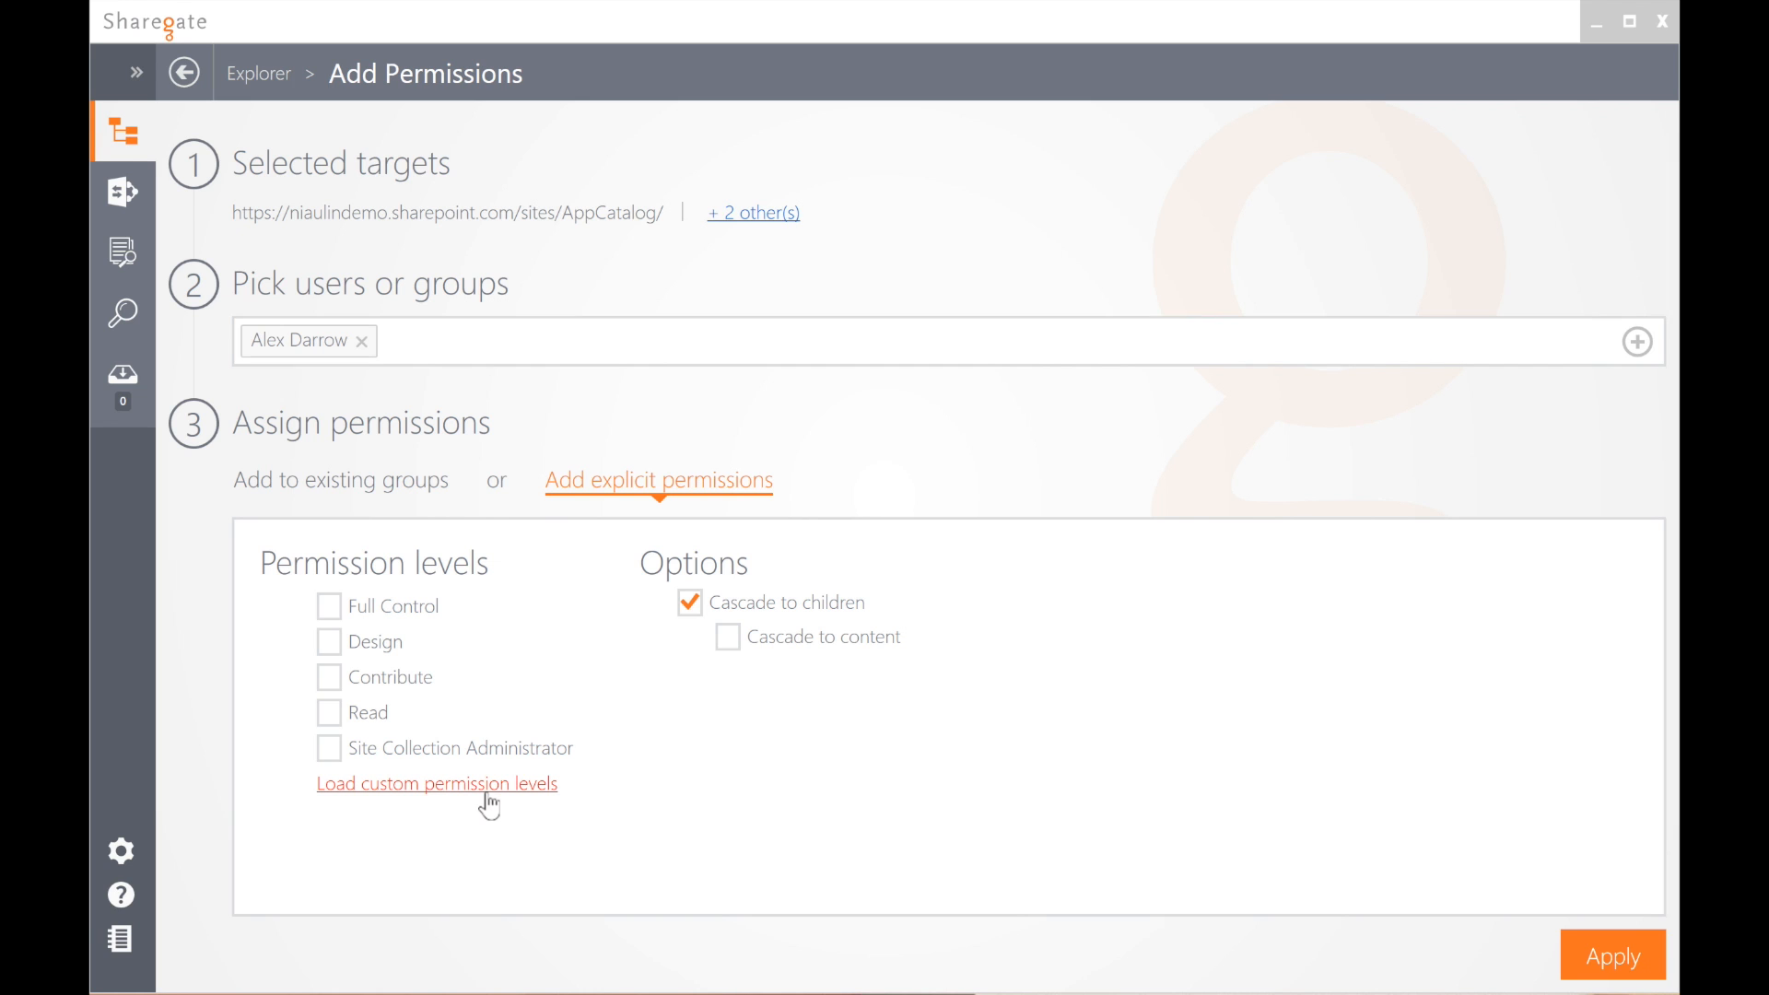
click(262, 79)
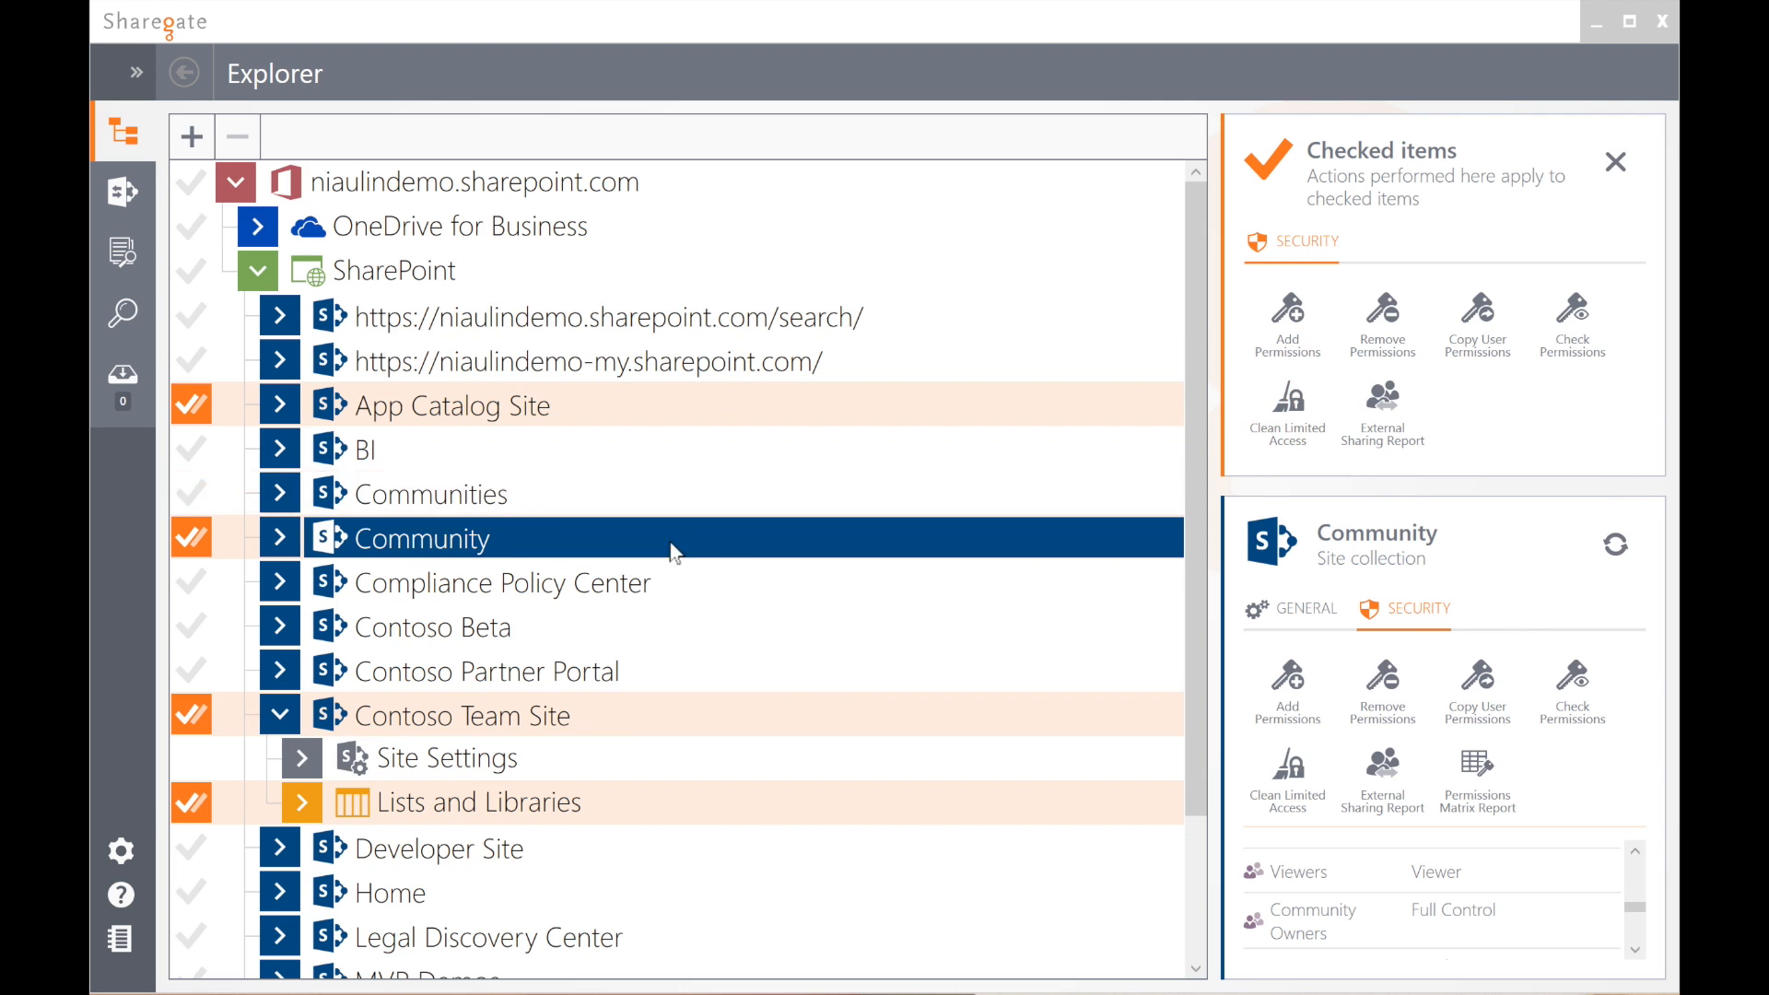
scroll(684, 561, down, 4)
scroll(680, 552, up, 4)
click(1615, 162)
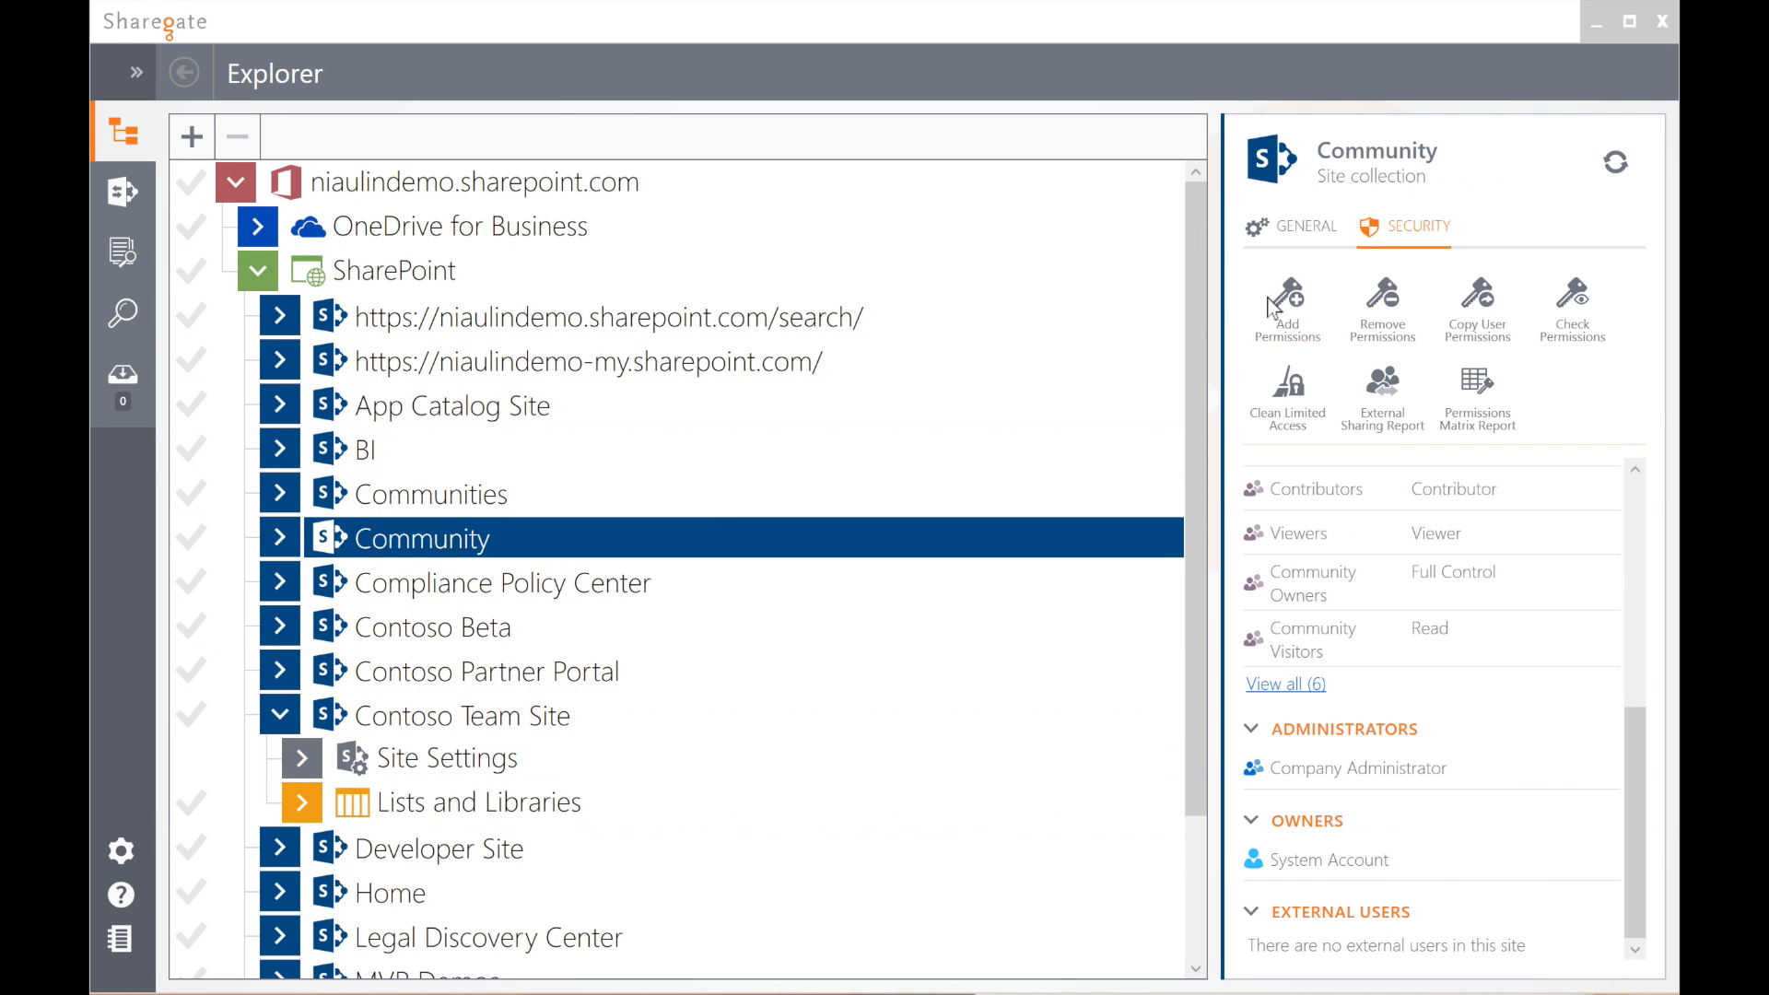
Step: Run the Permissions Matrix Report for Contoso Team Site and examine its permission levels, including the individual accounts in the Team Site Members group
click(497, 726)
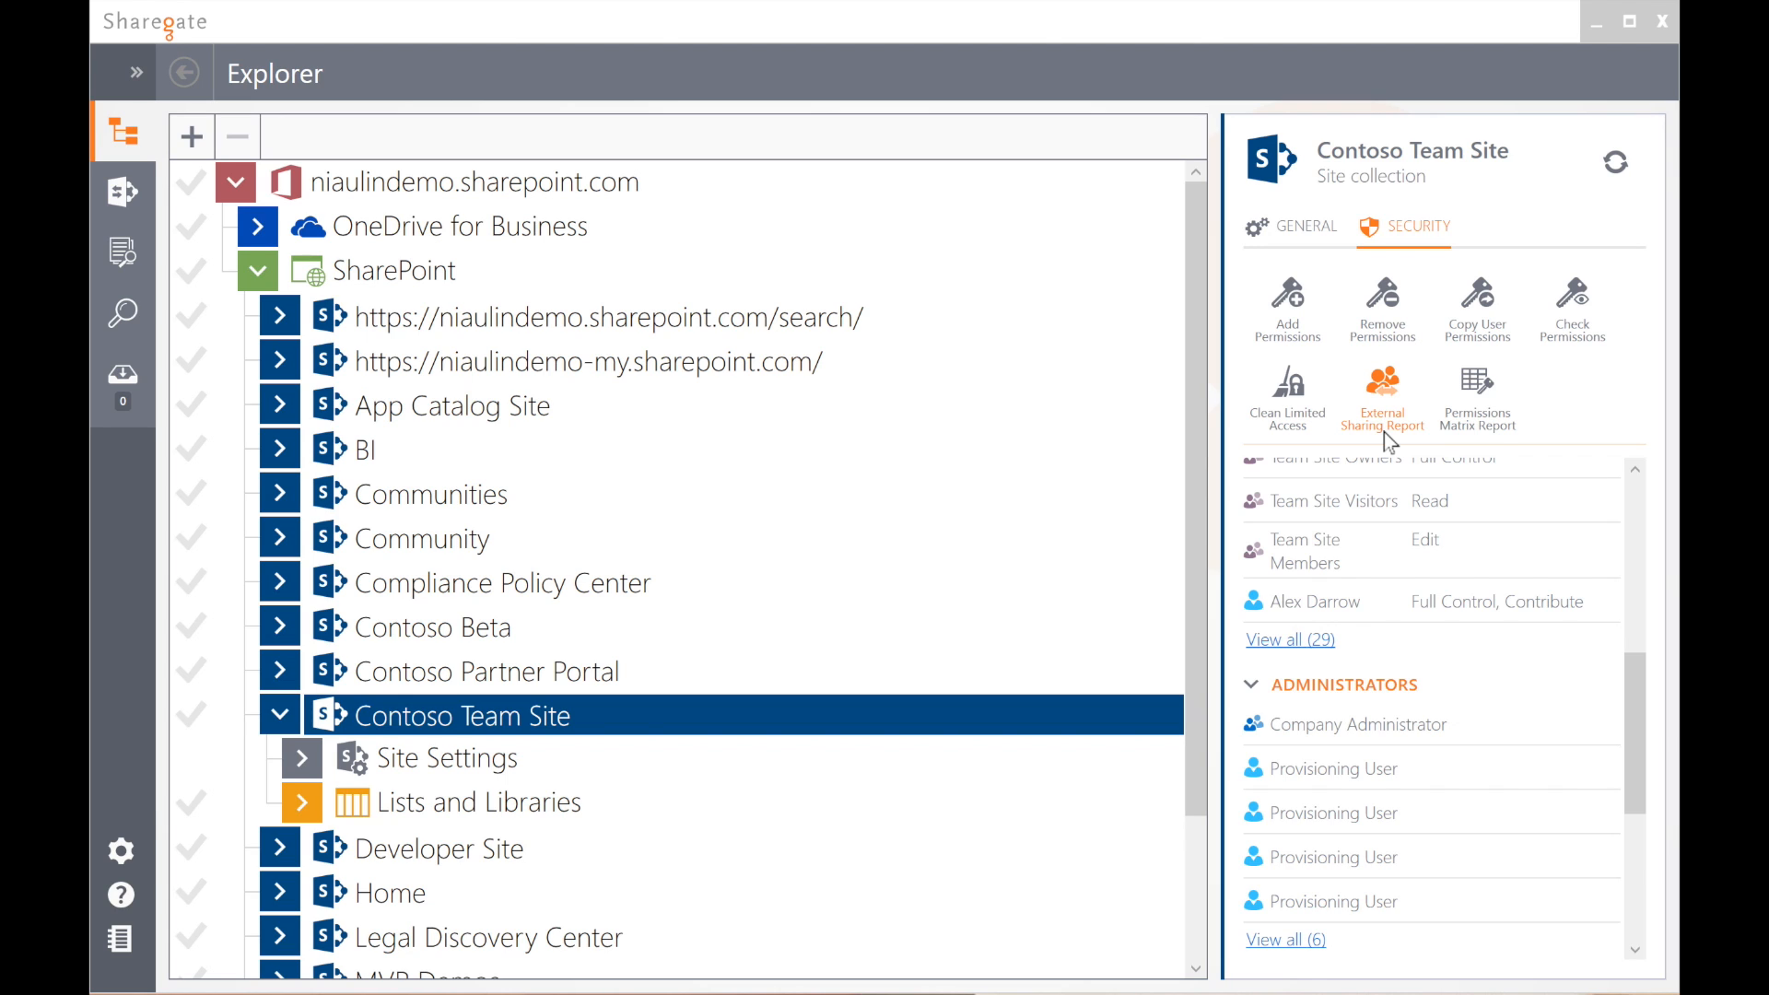
click(1479, 427)
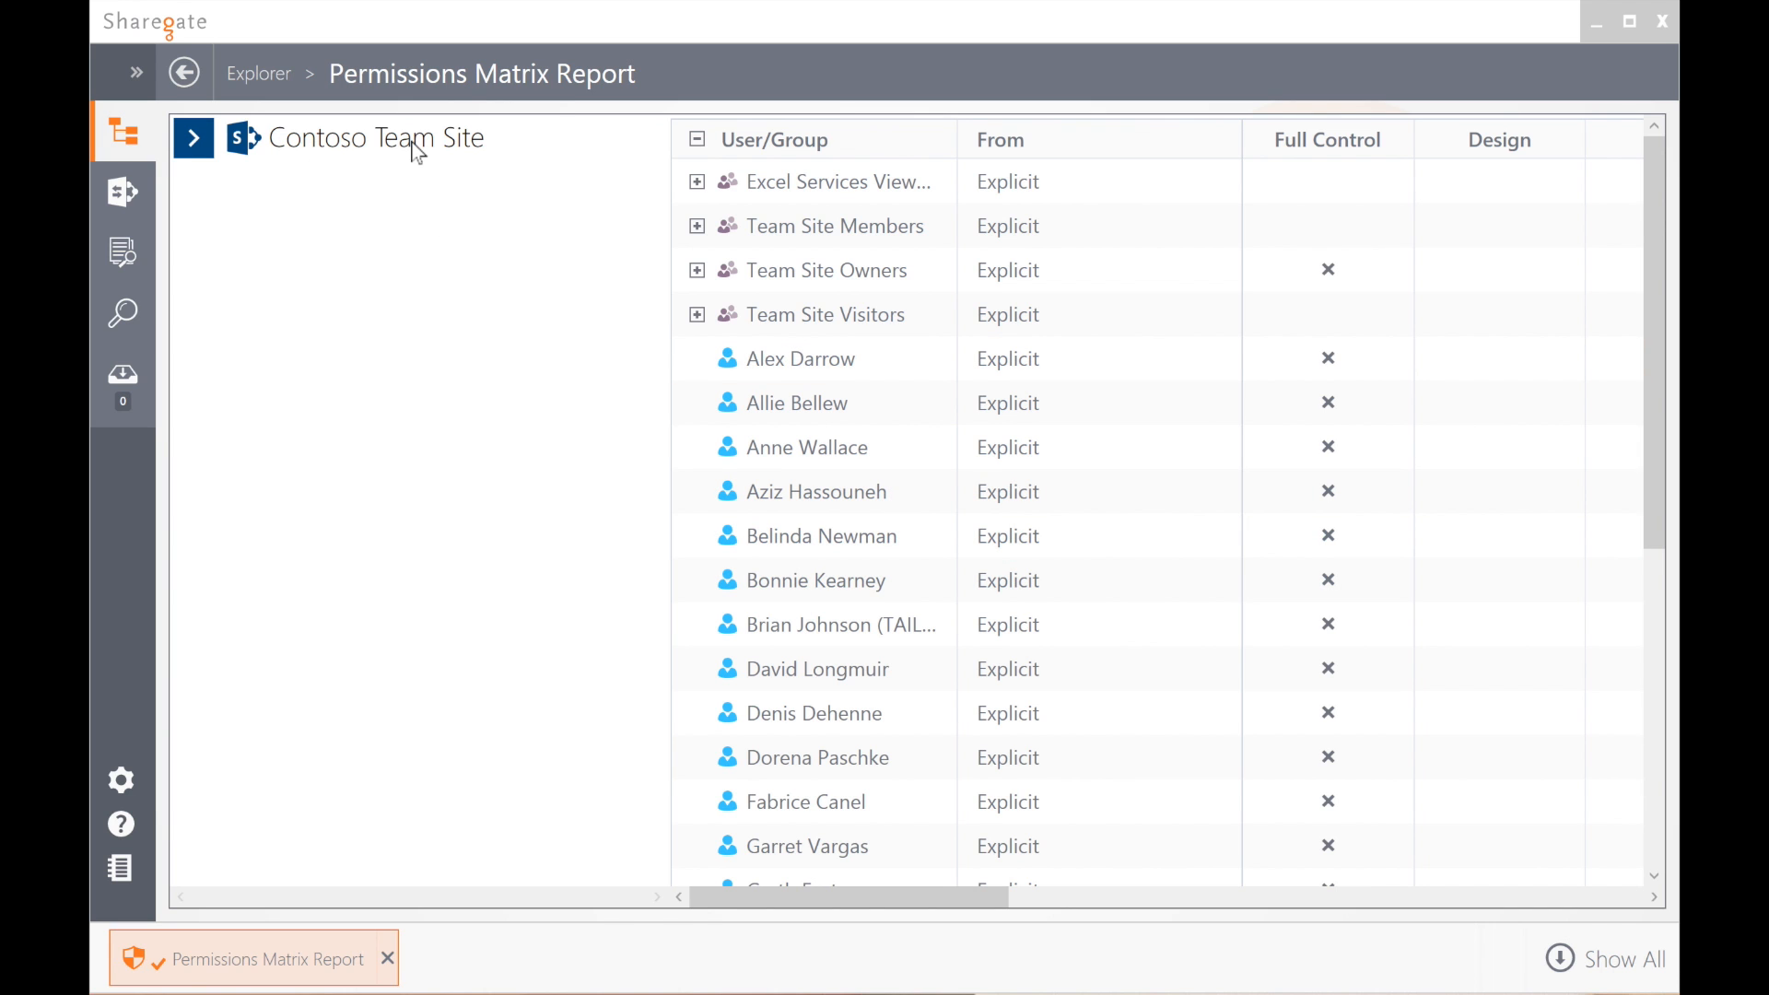
drag(870, 904, 1230, 907)
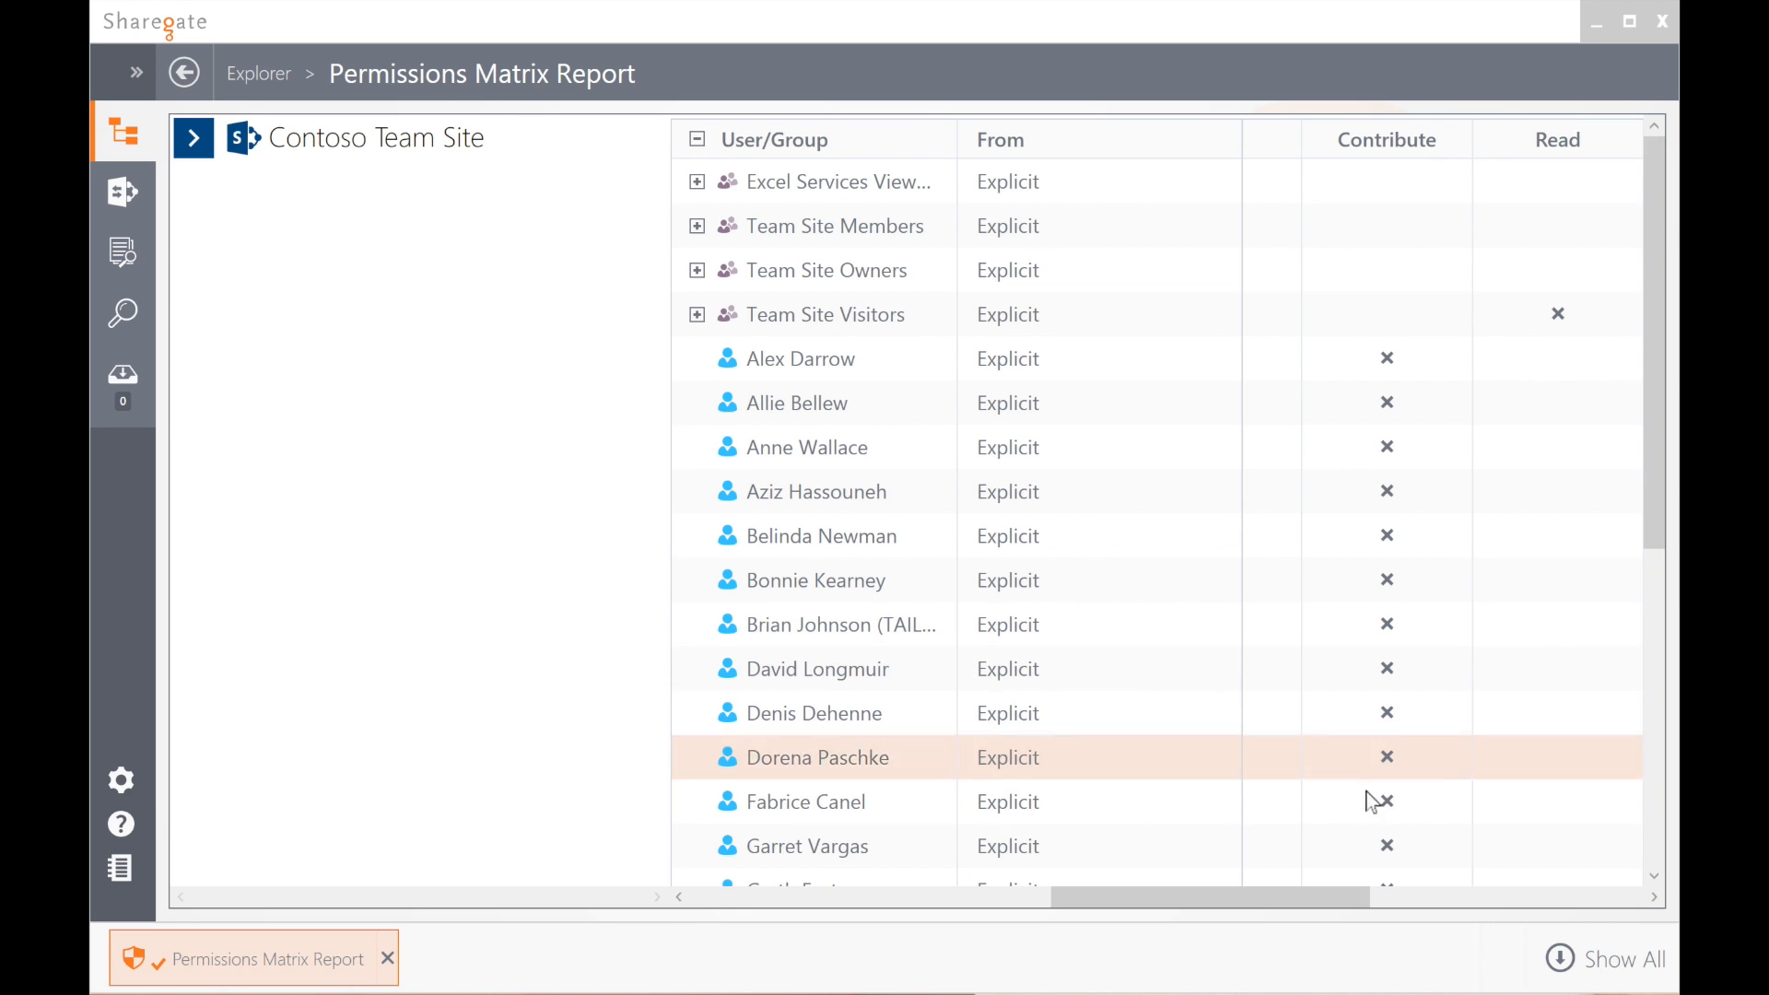
drag(1241, 882, 951, 887)
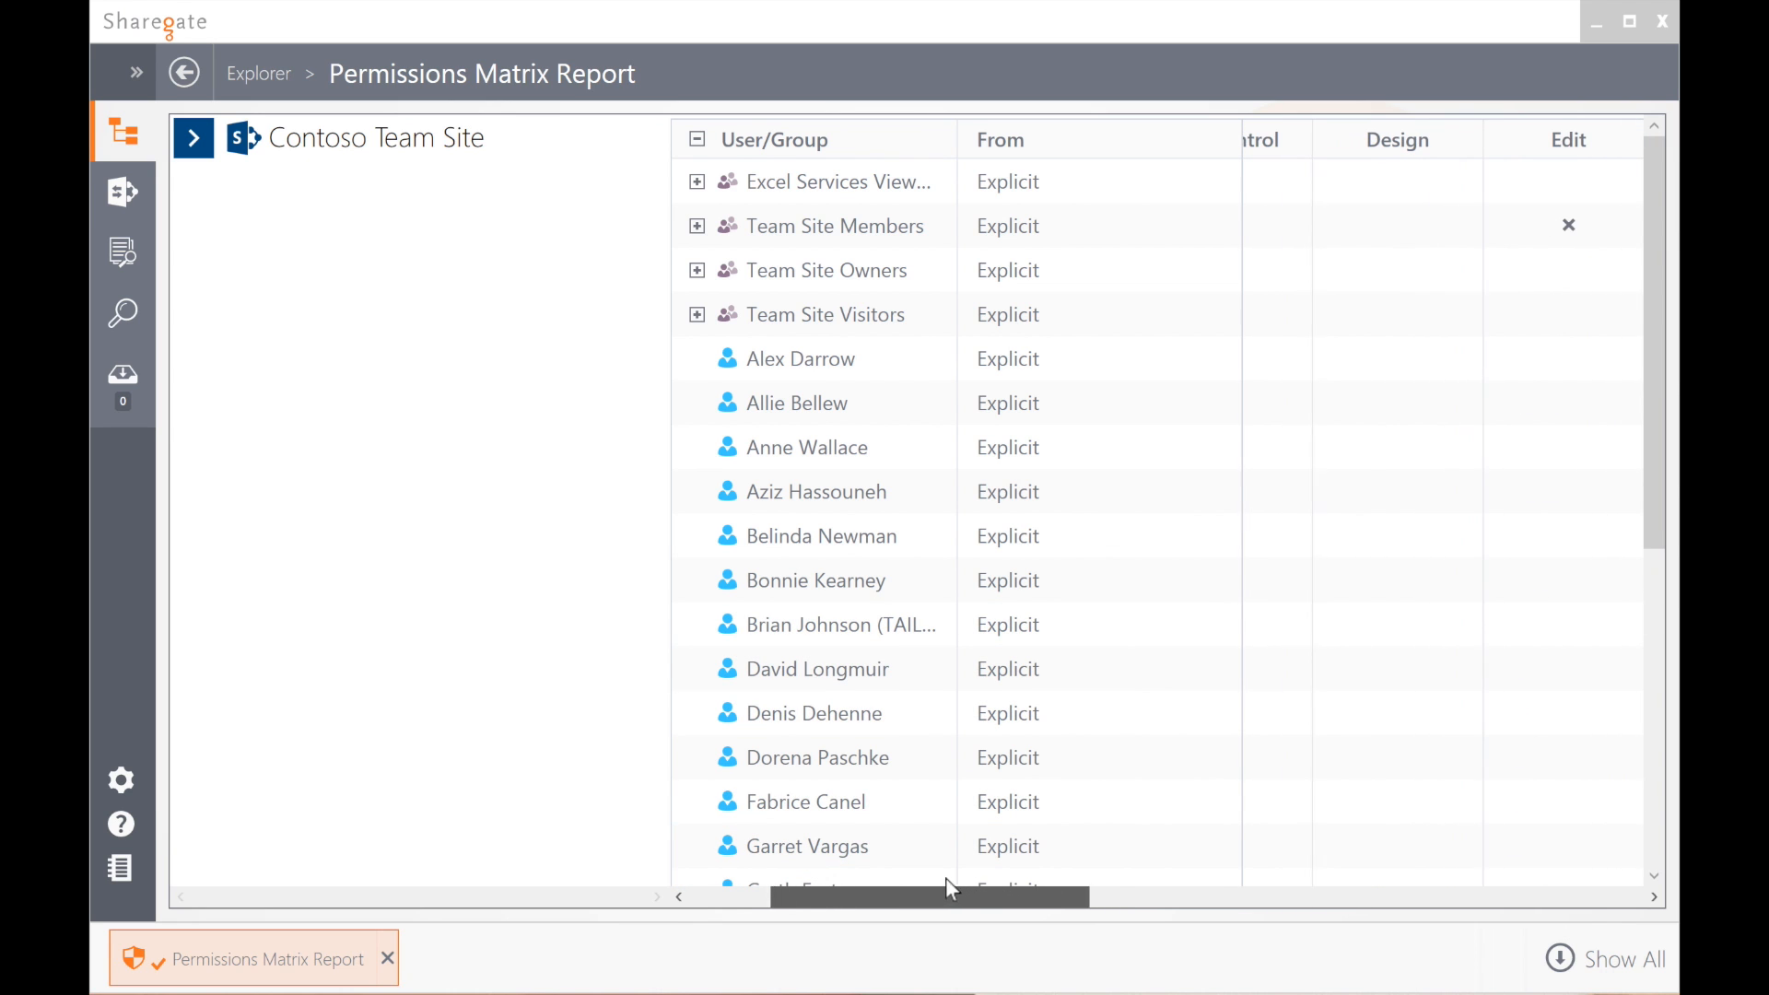
click(697, 227)
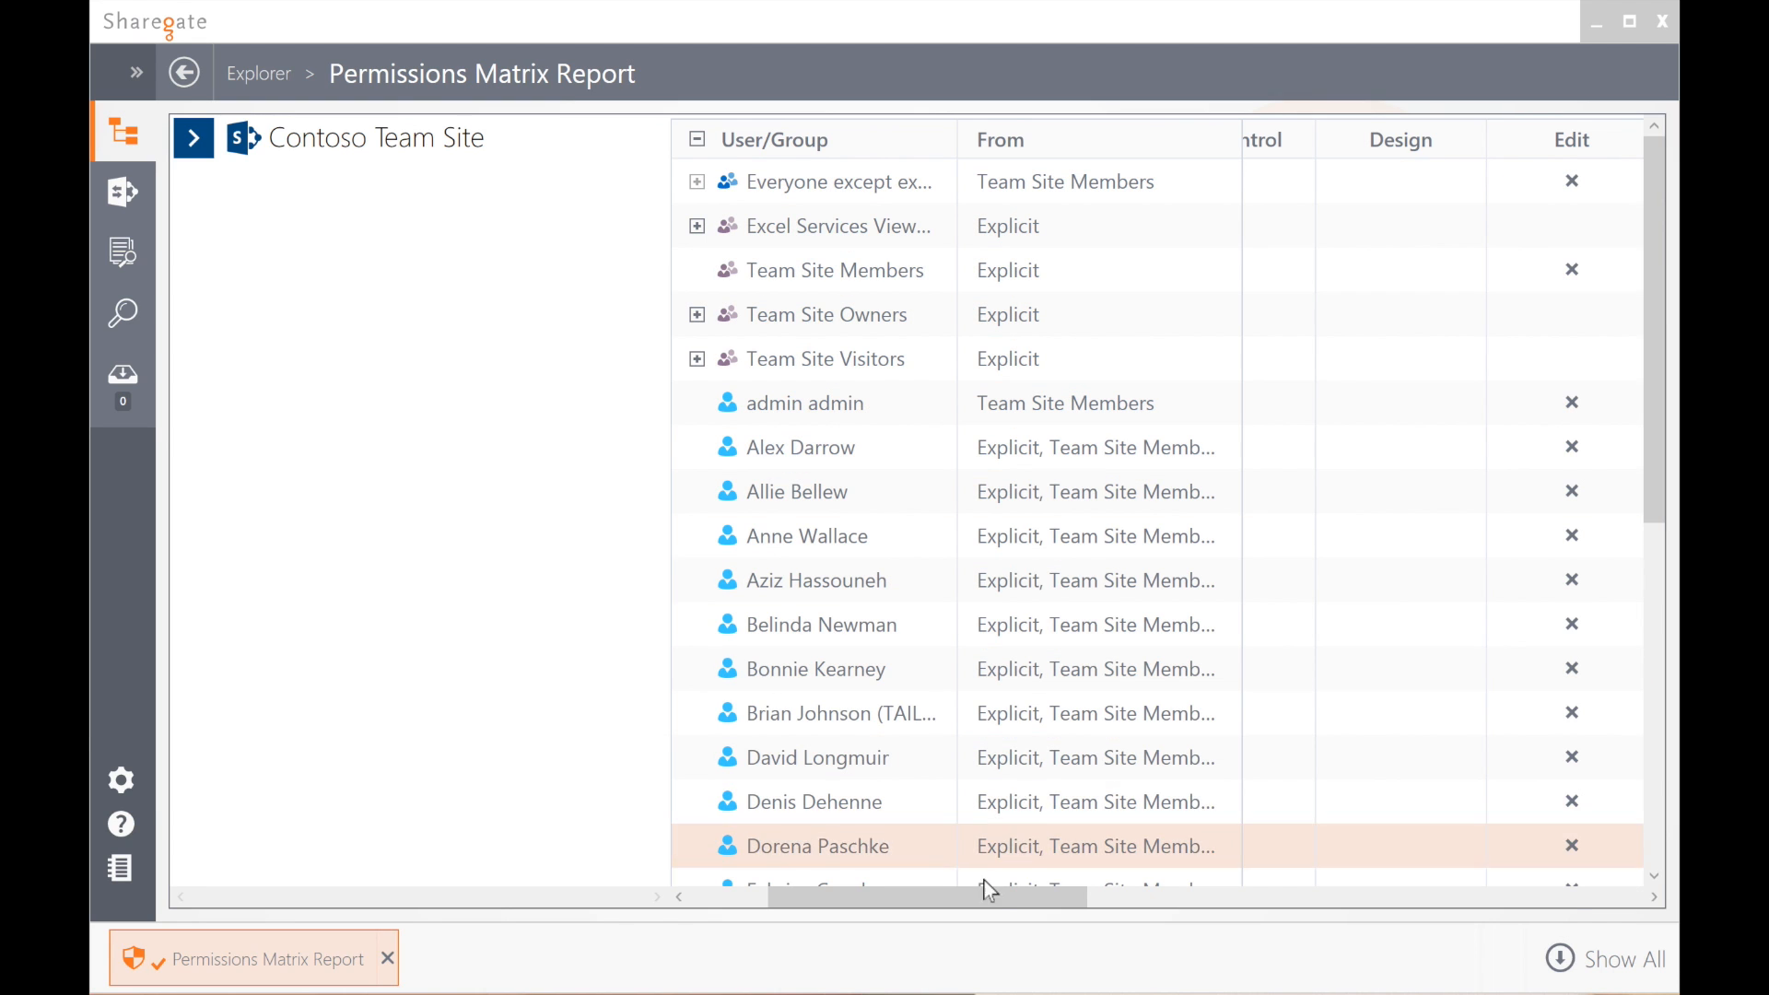
drag(995, 898, 877, 908)
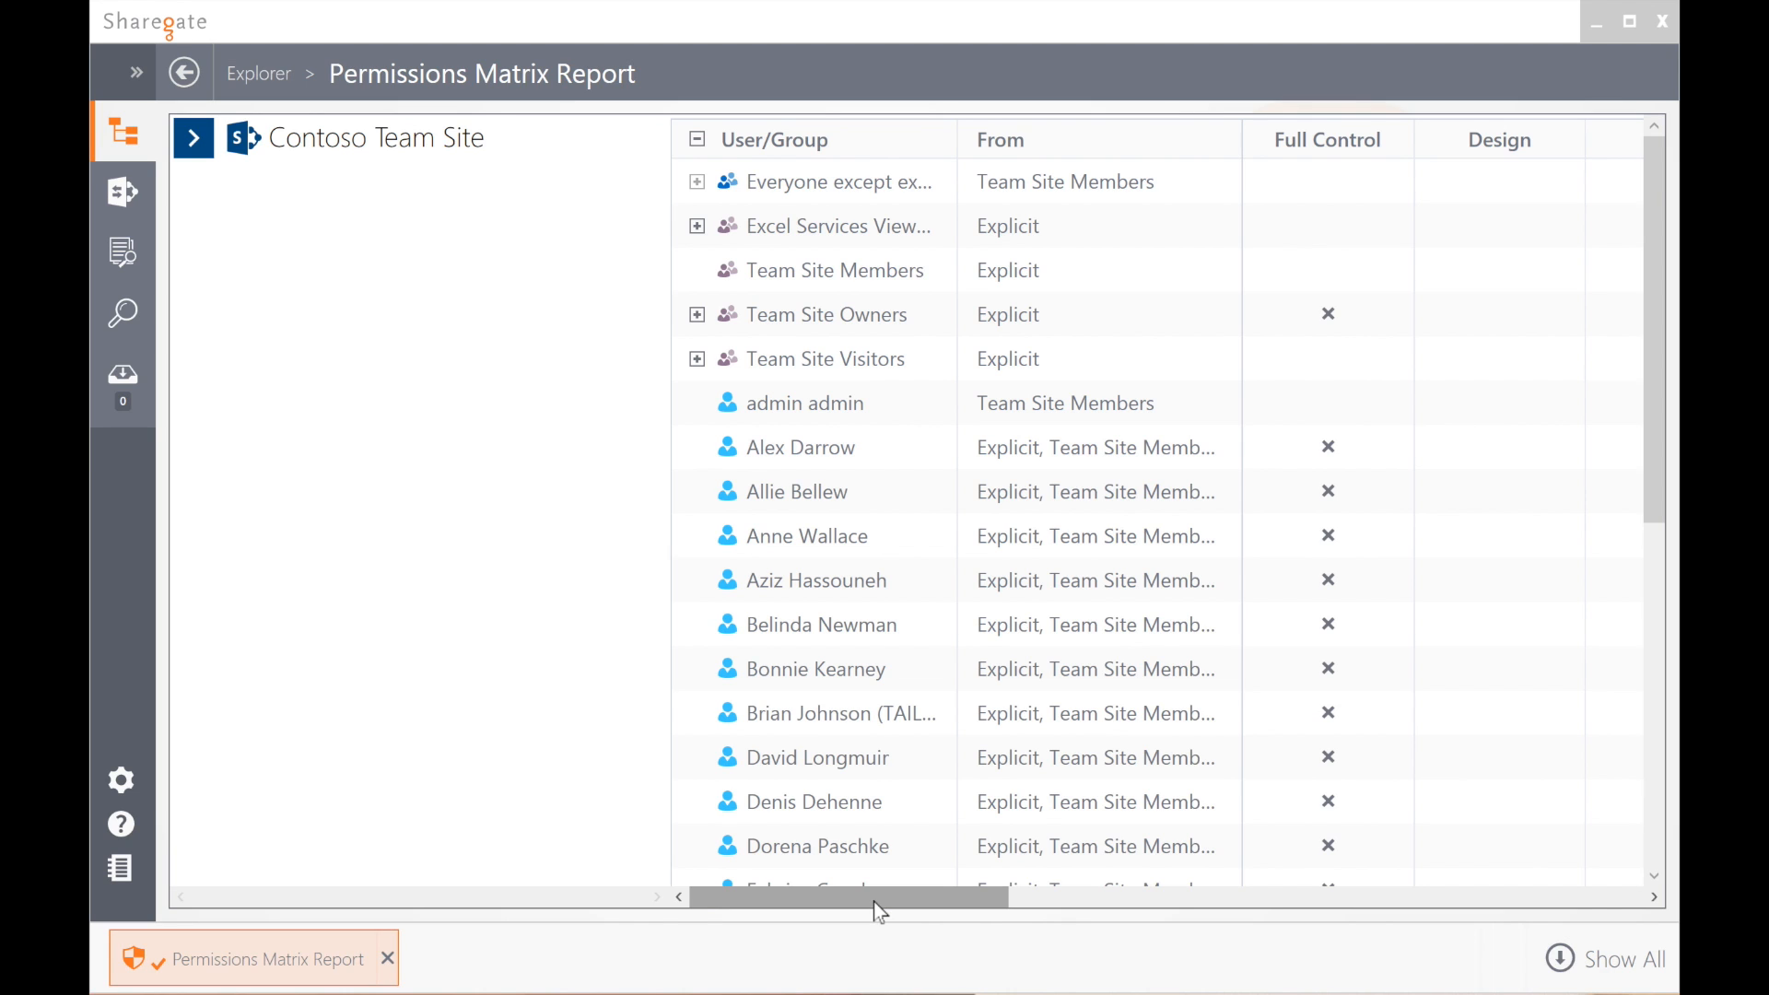
Step: Leave the permissions report and switch to the Sharegate Migration application
click(130, 142)
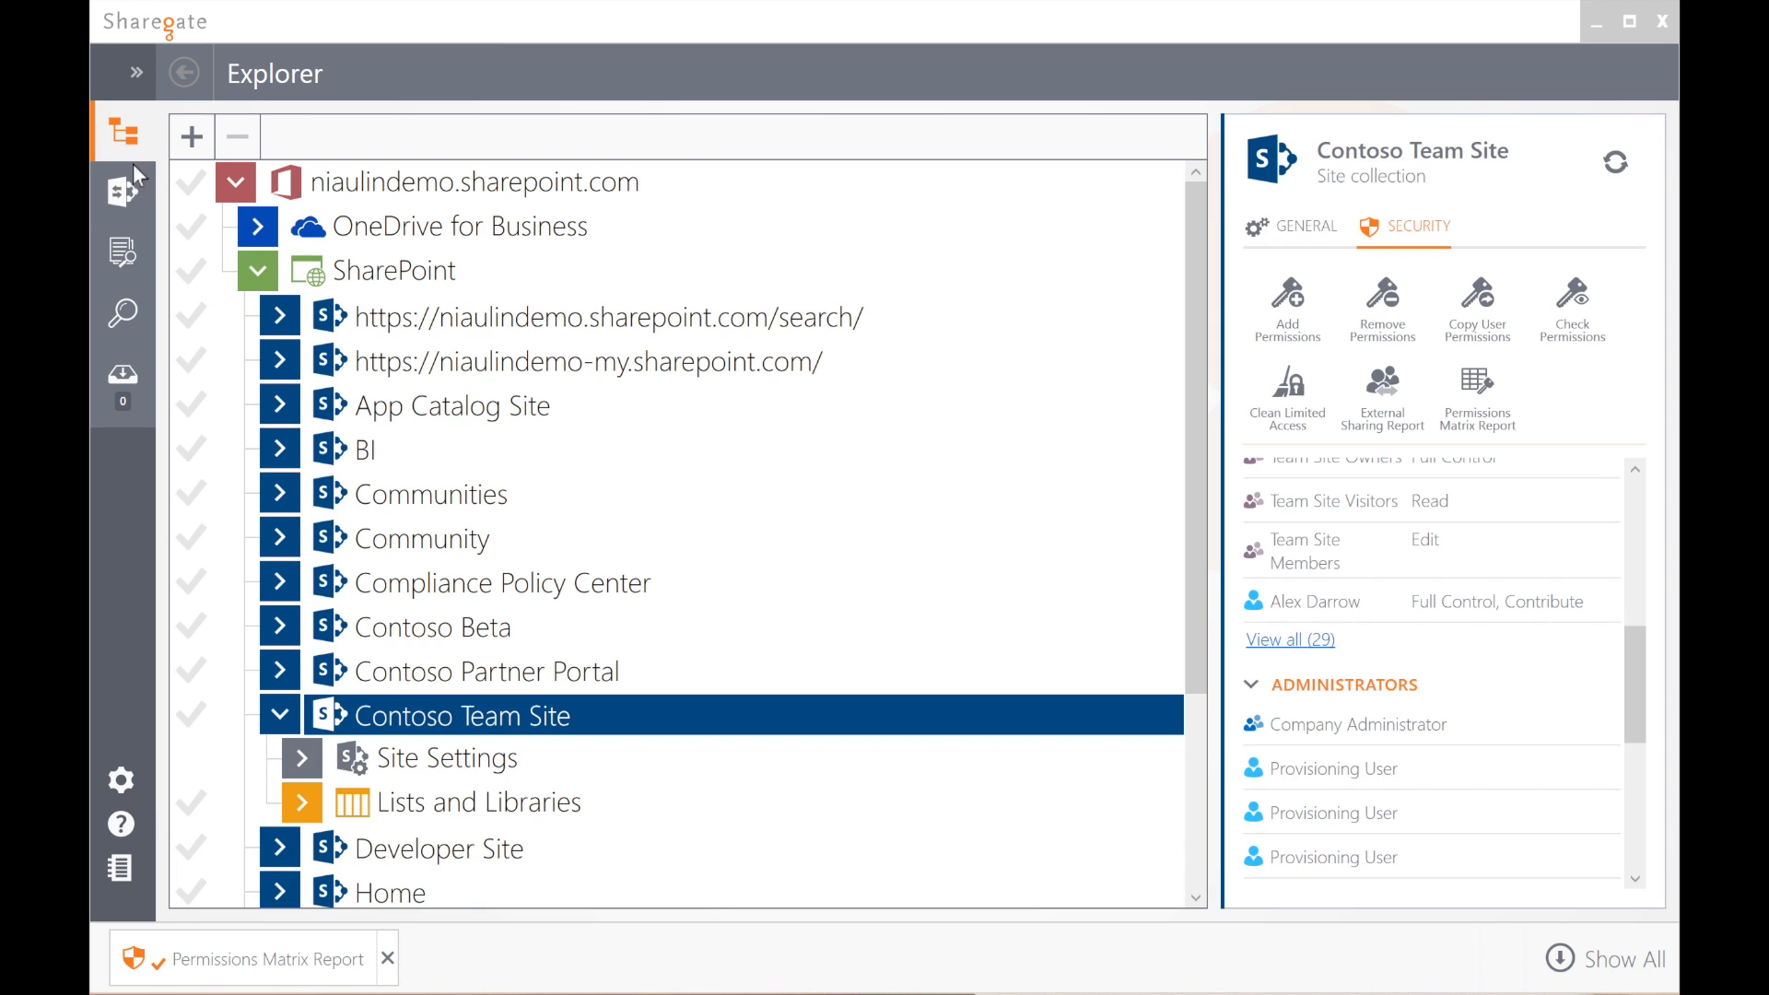
click(135, 186)
click(903, 473)
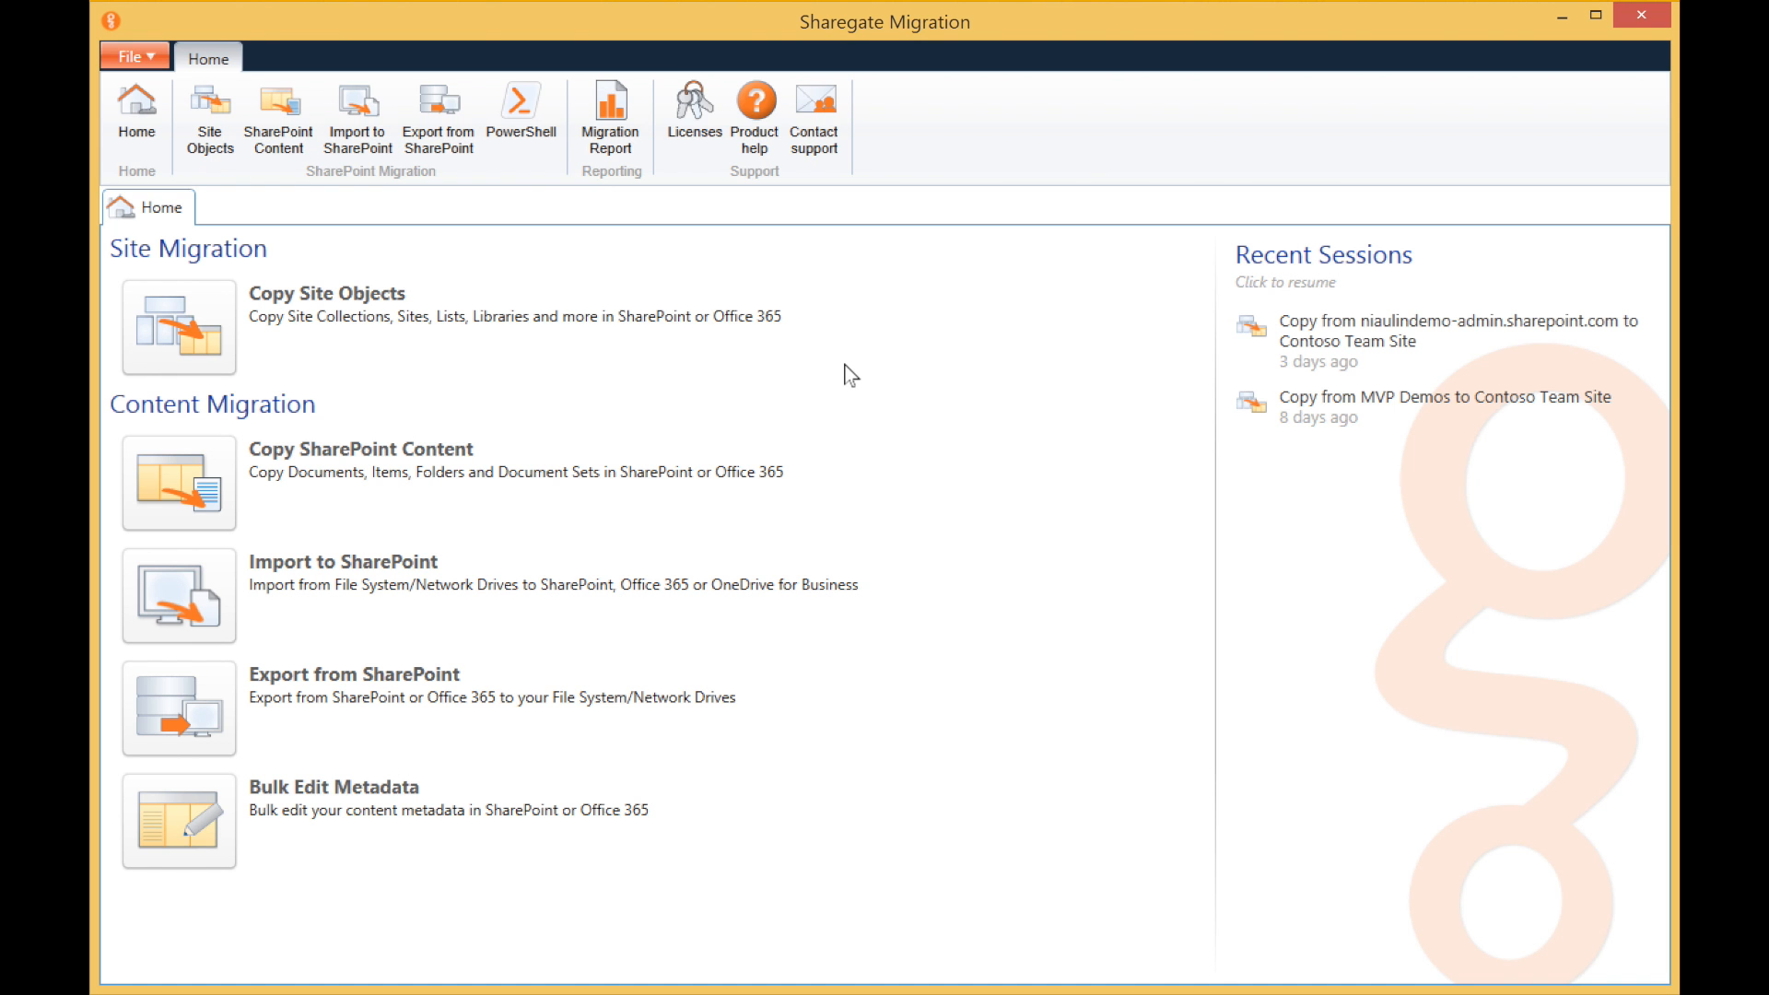
Step: Review the Performance options for request speed and Office 365 migration speed, including linking to Microsoft Azure, without changing them
click(129, 57)
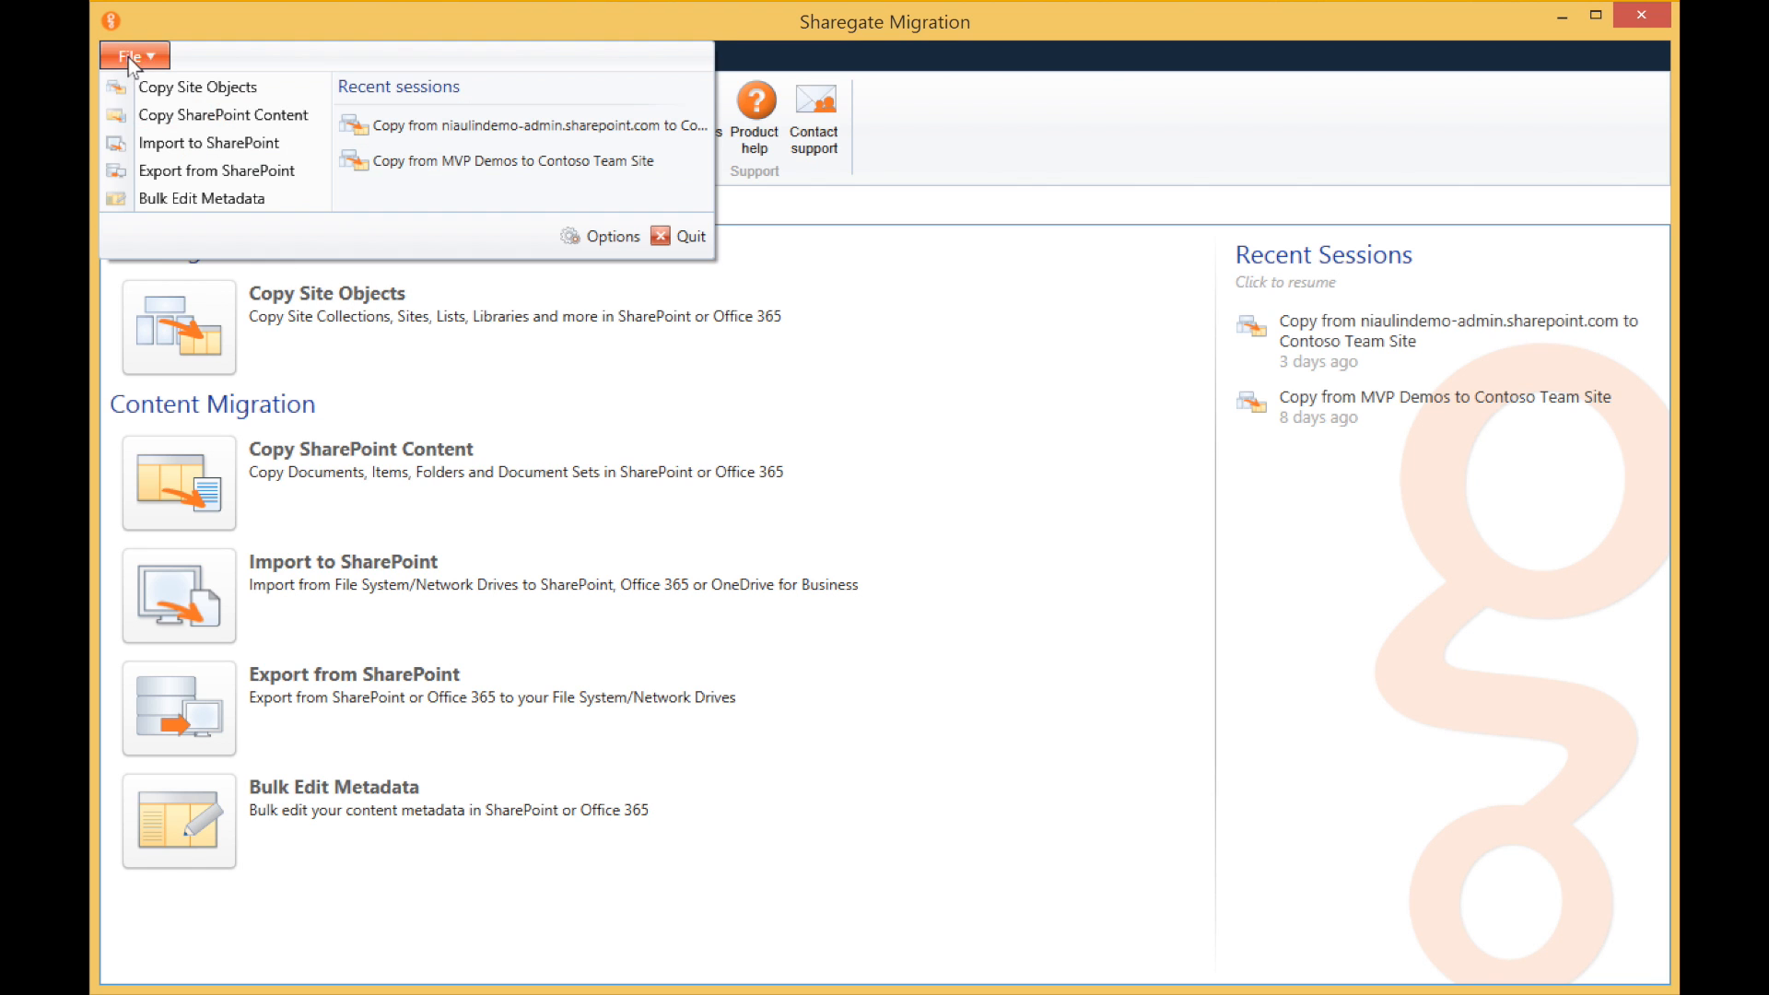
click(613, 236)
click(519, 245)
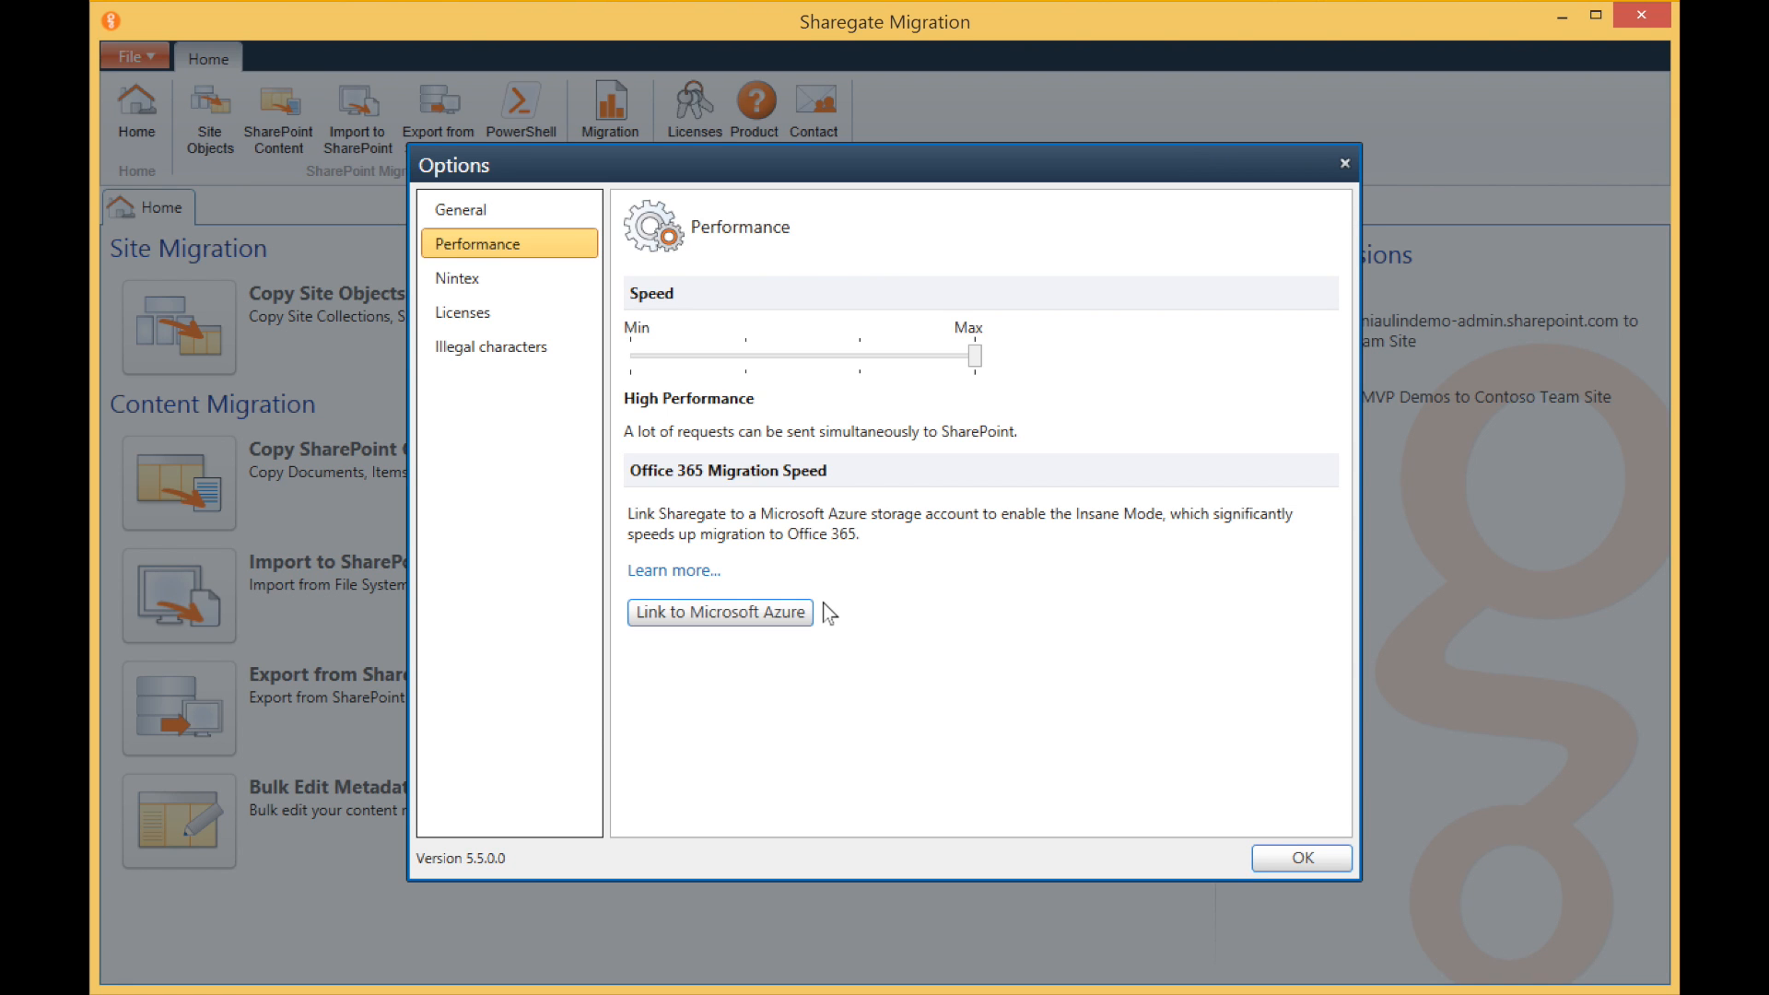
click(1301, 857)
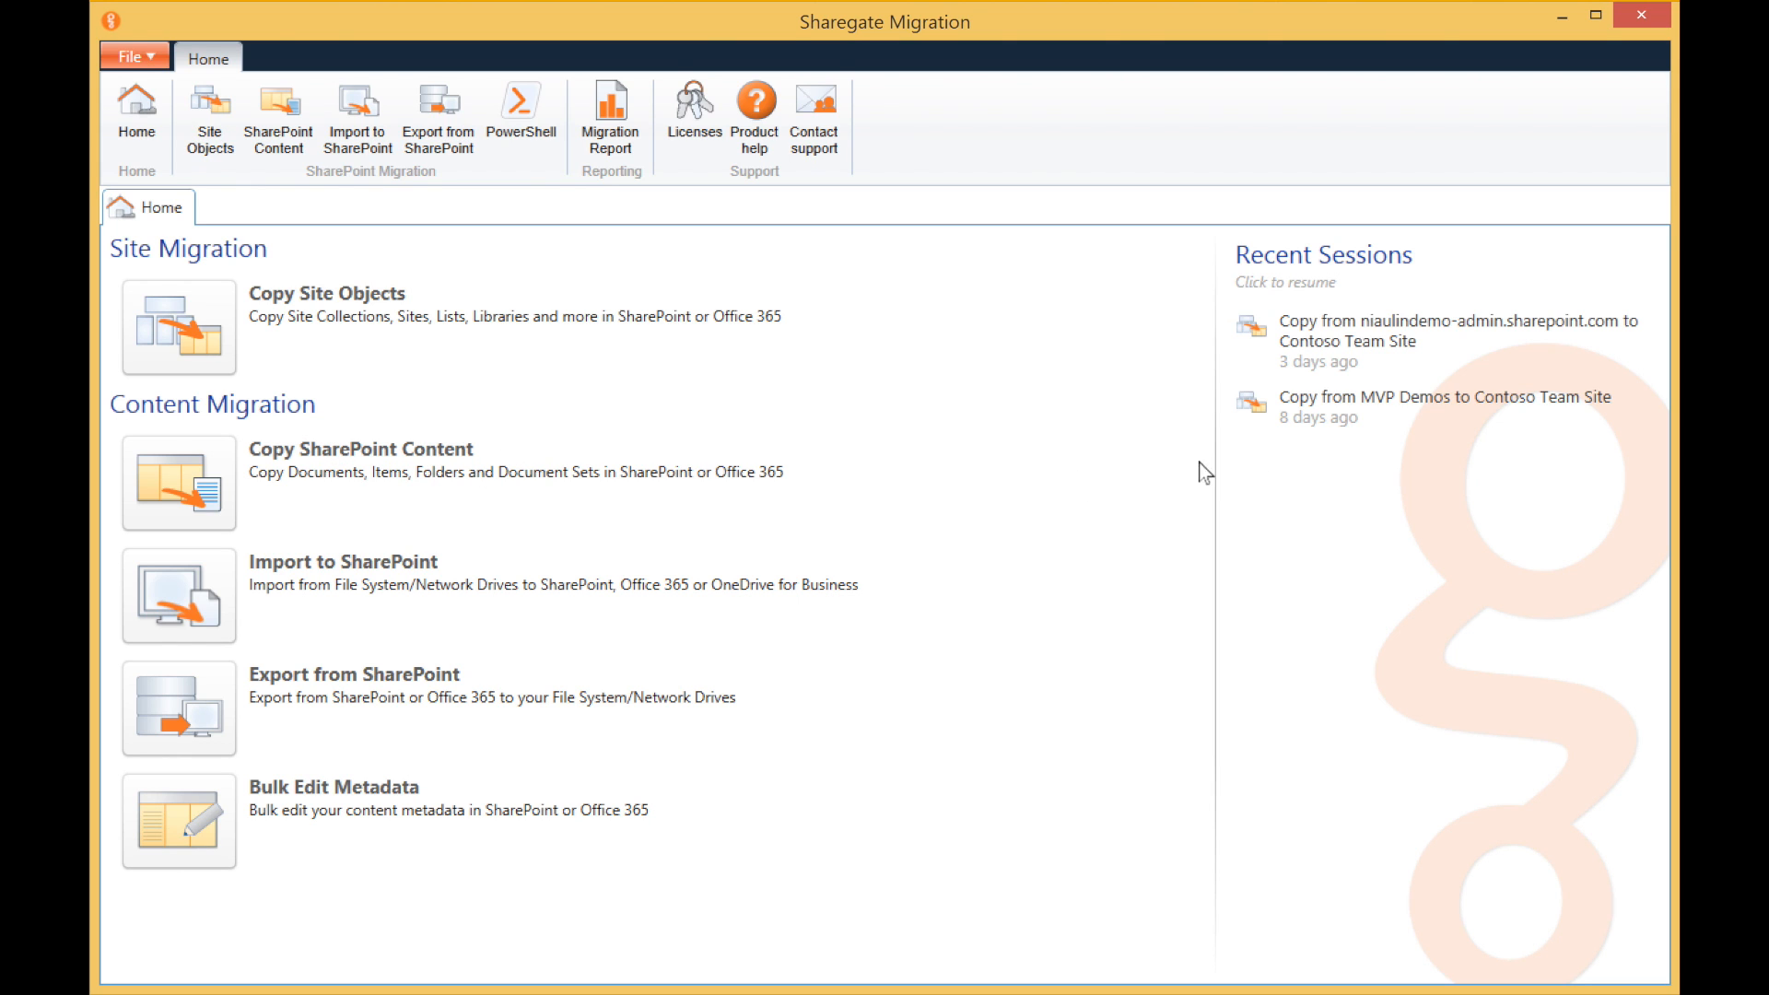
Step: Resume the copy session from niaulindemo-admin.sharepoint.com to Contoso Team Site and select the source site collections from the /search/ site through Compliance Policy Center
click(1345, 355)
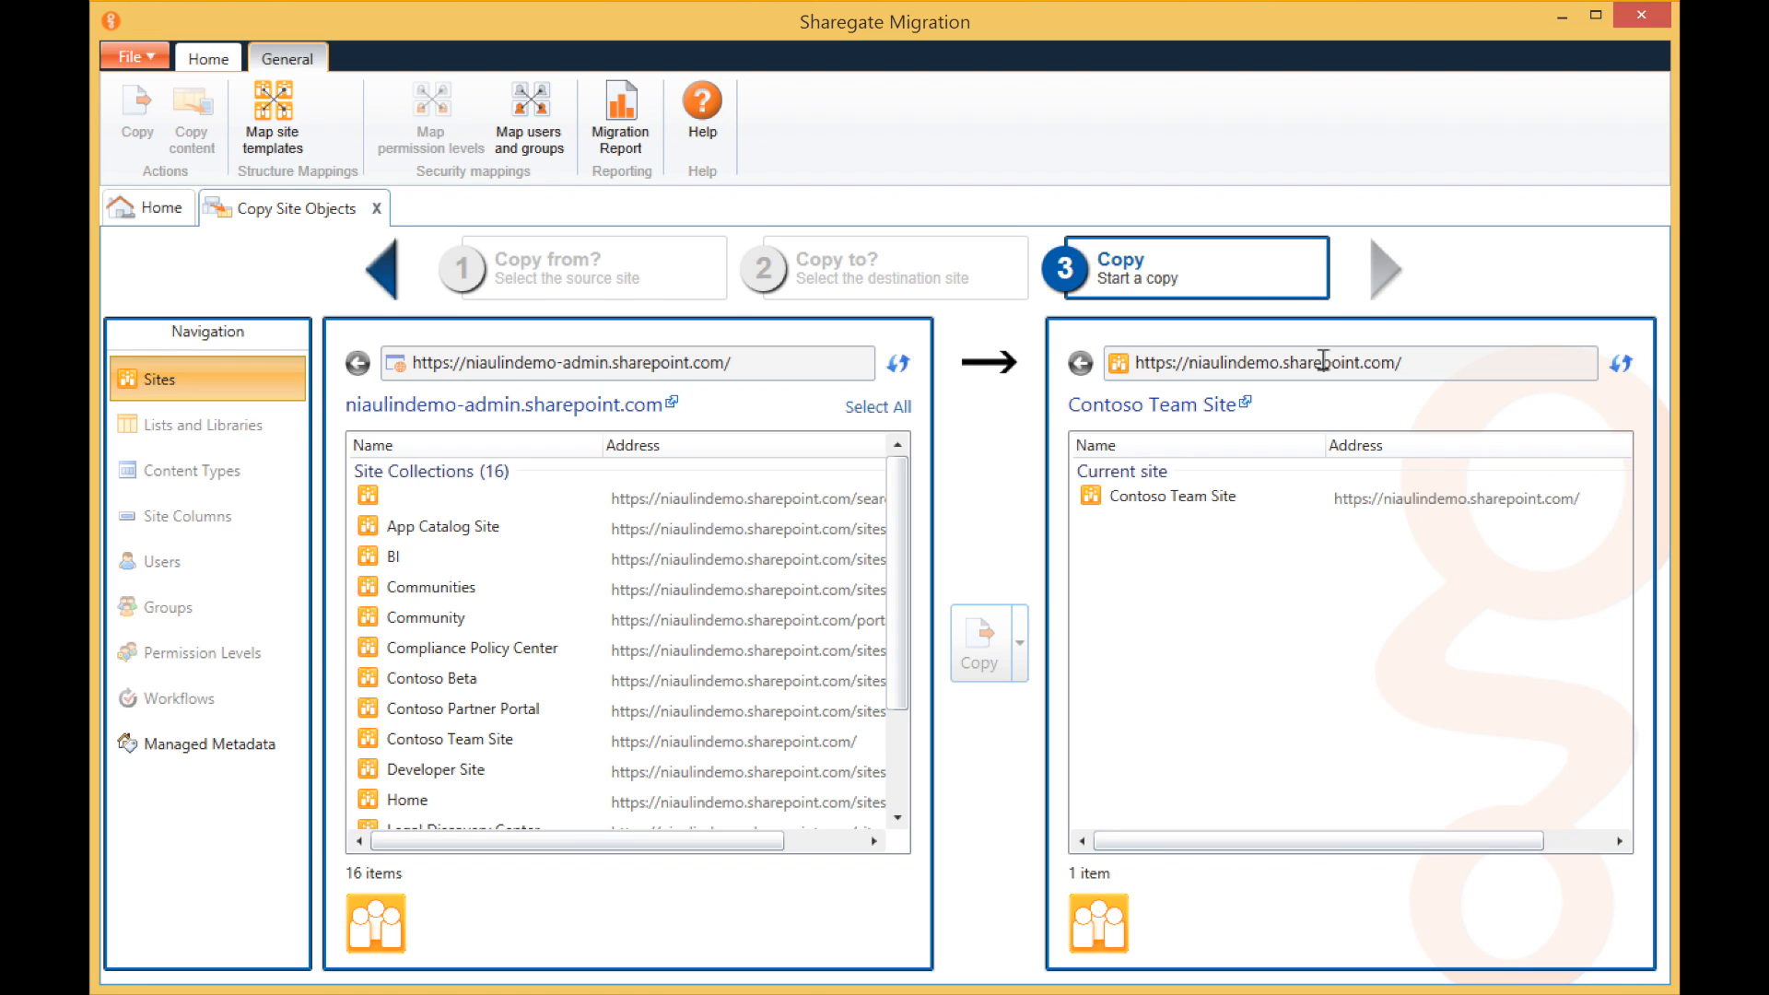
click(759, 510)
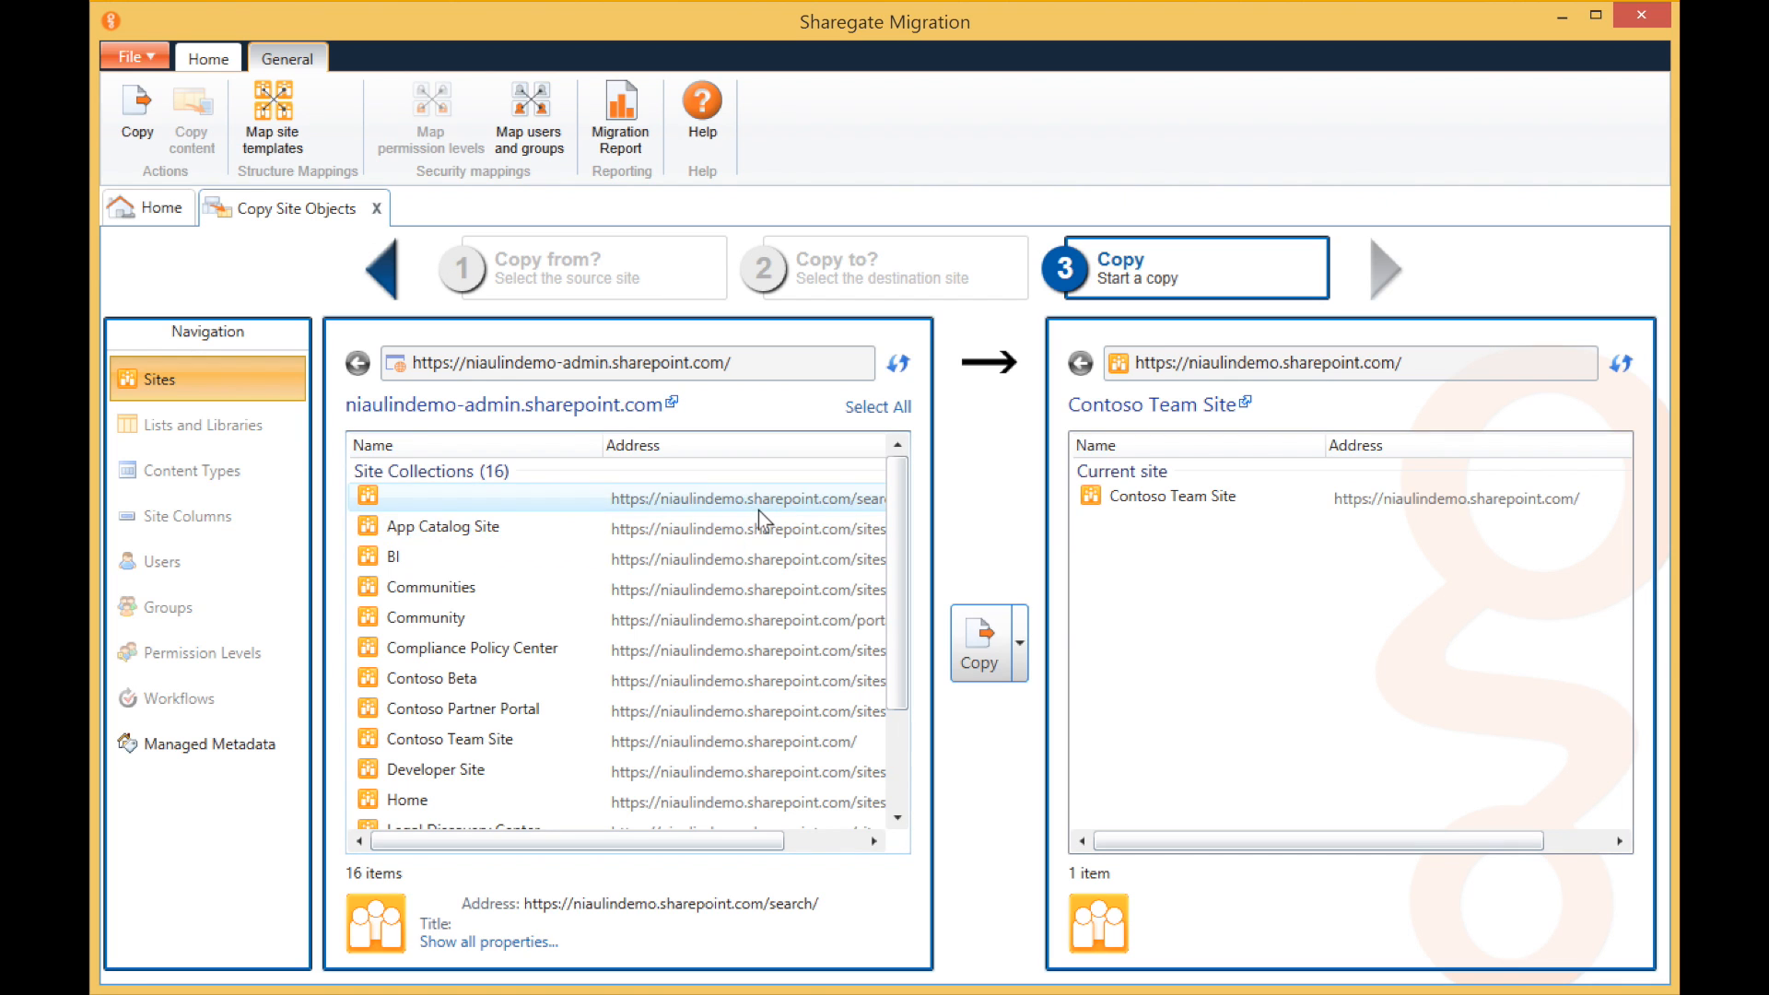
shift+click(733, 650)
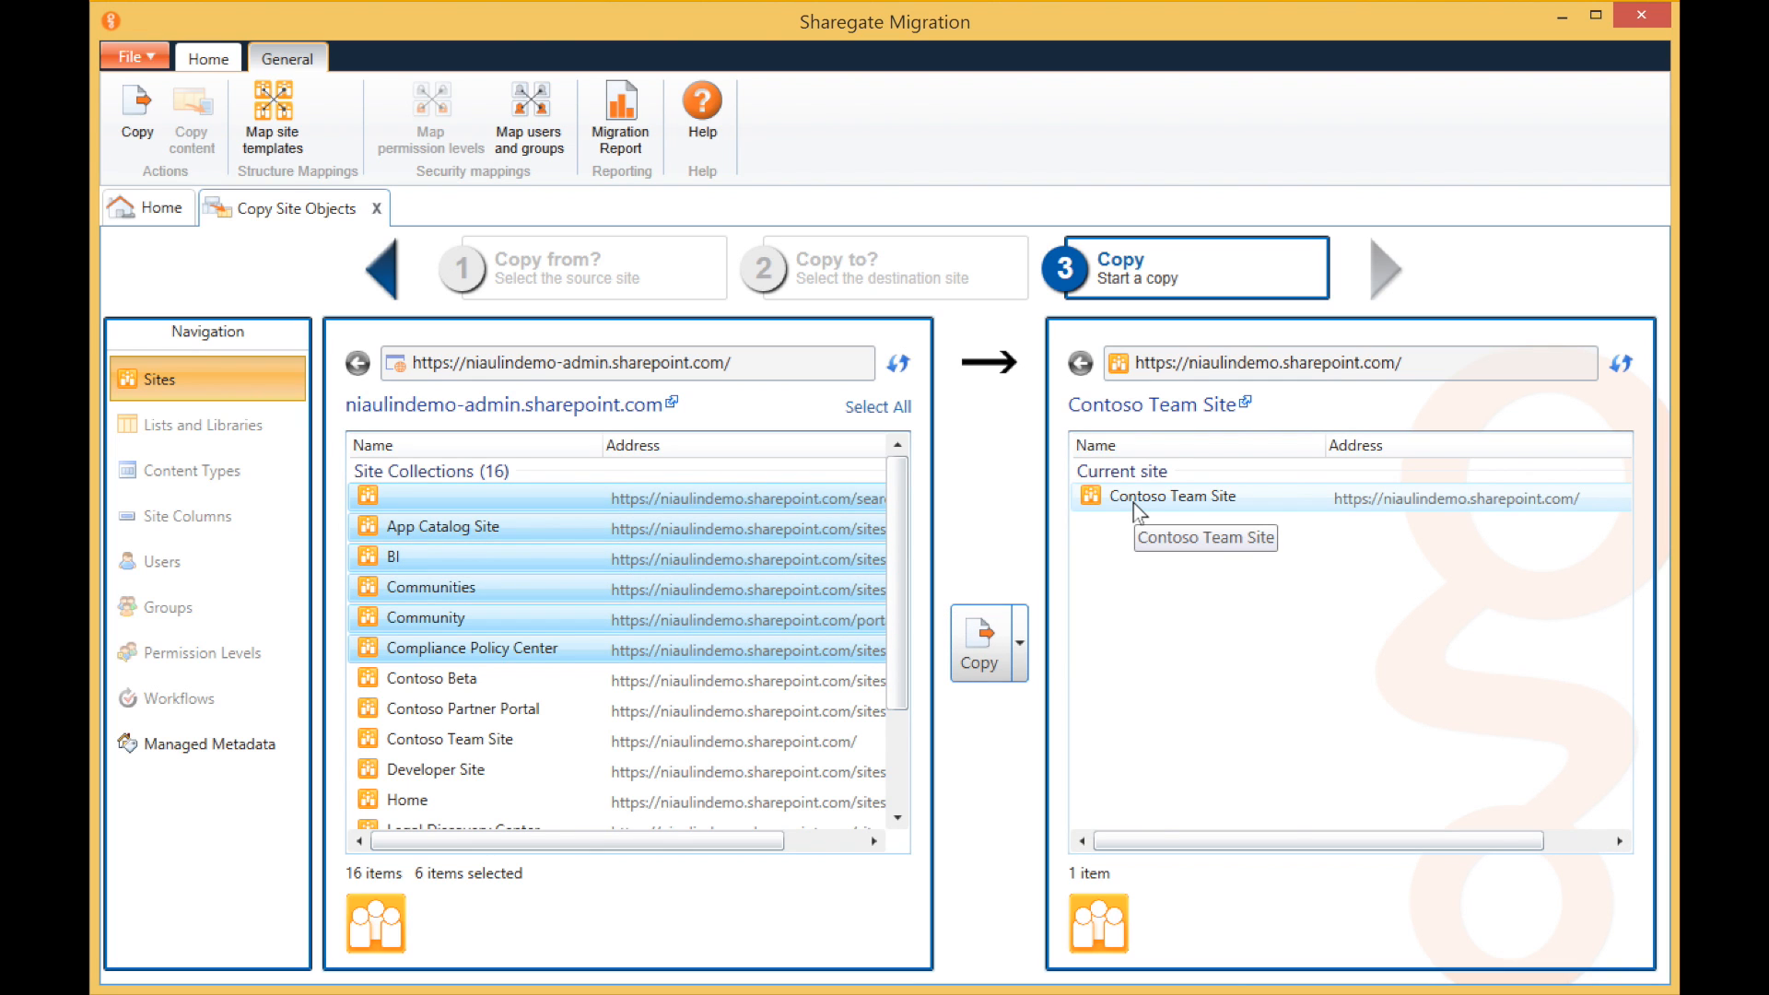
Step: Run a Pre-Check Report on the selected site collections with the default elements, Merge for existing site objects and Copy and Replace for items
click(1020, 641)
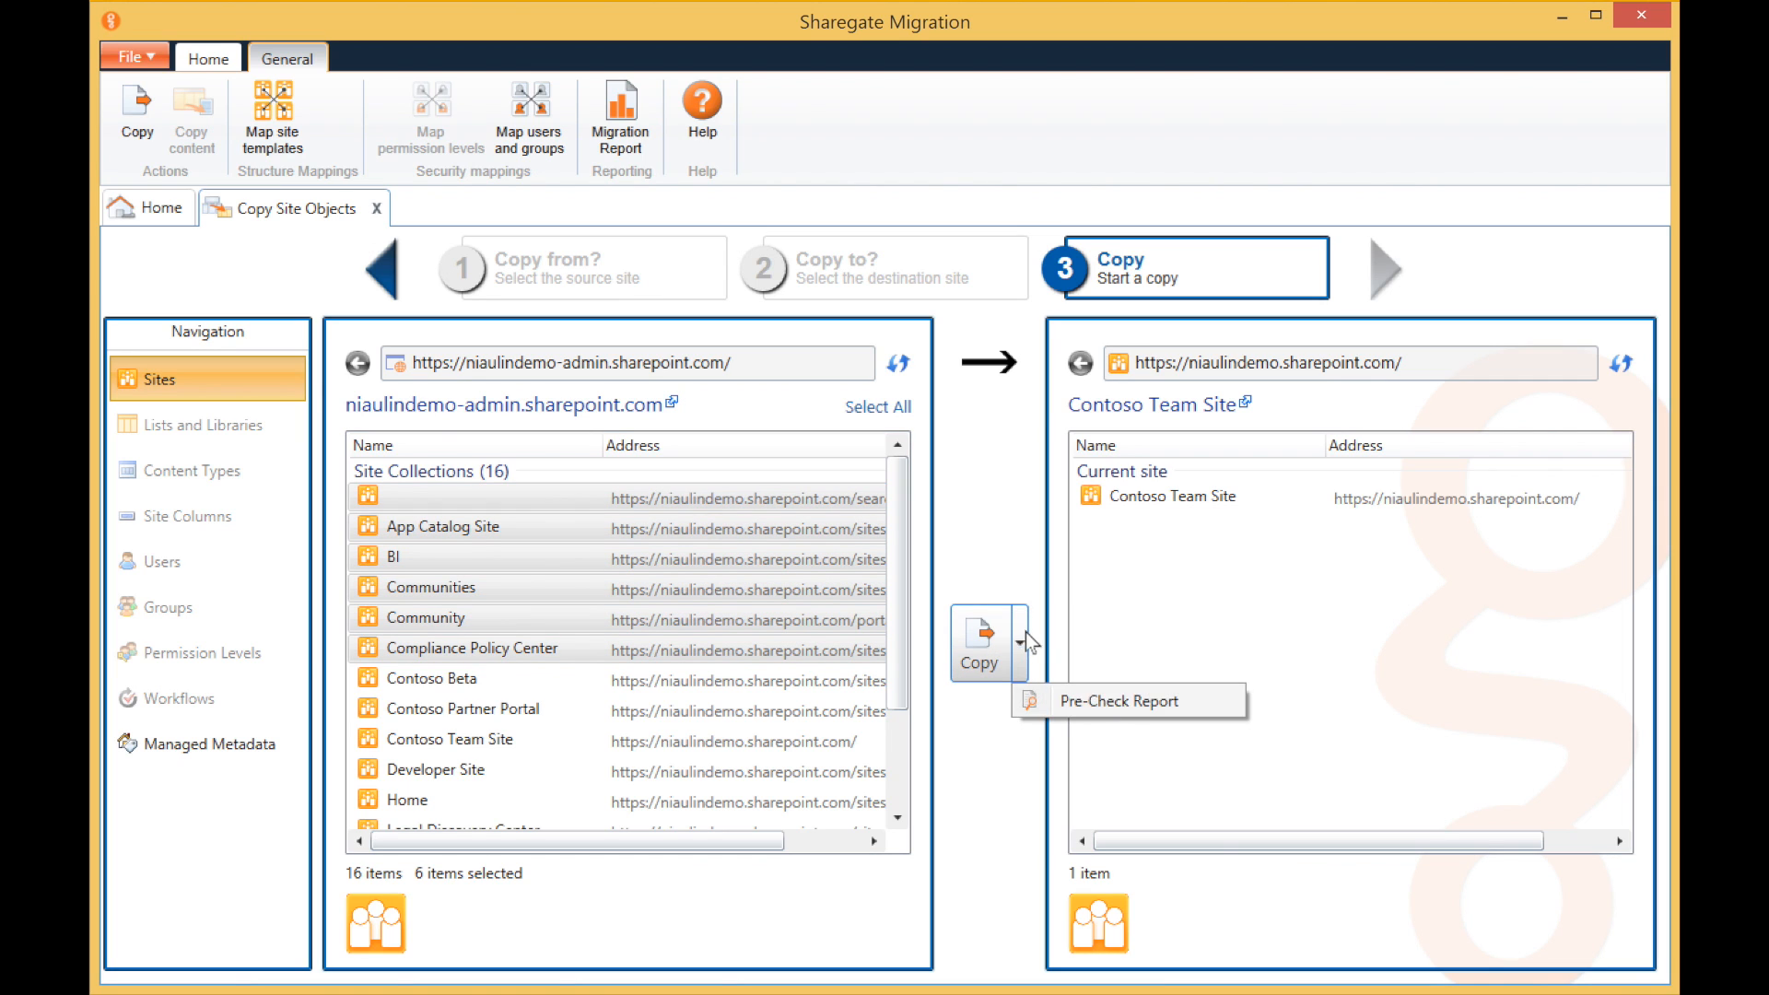
click(1147, 703)
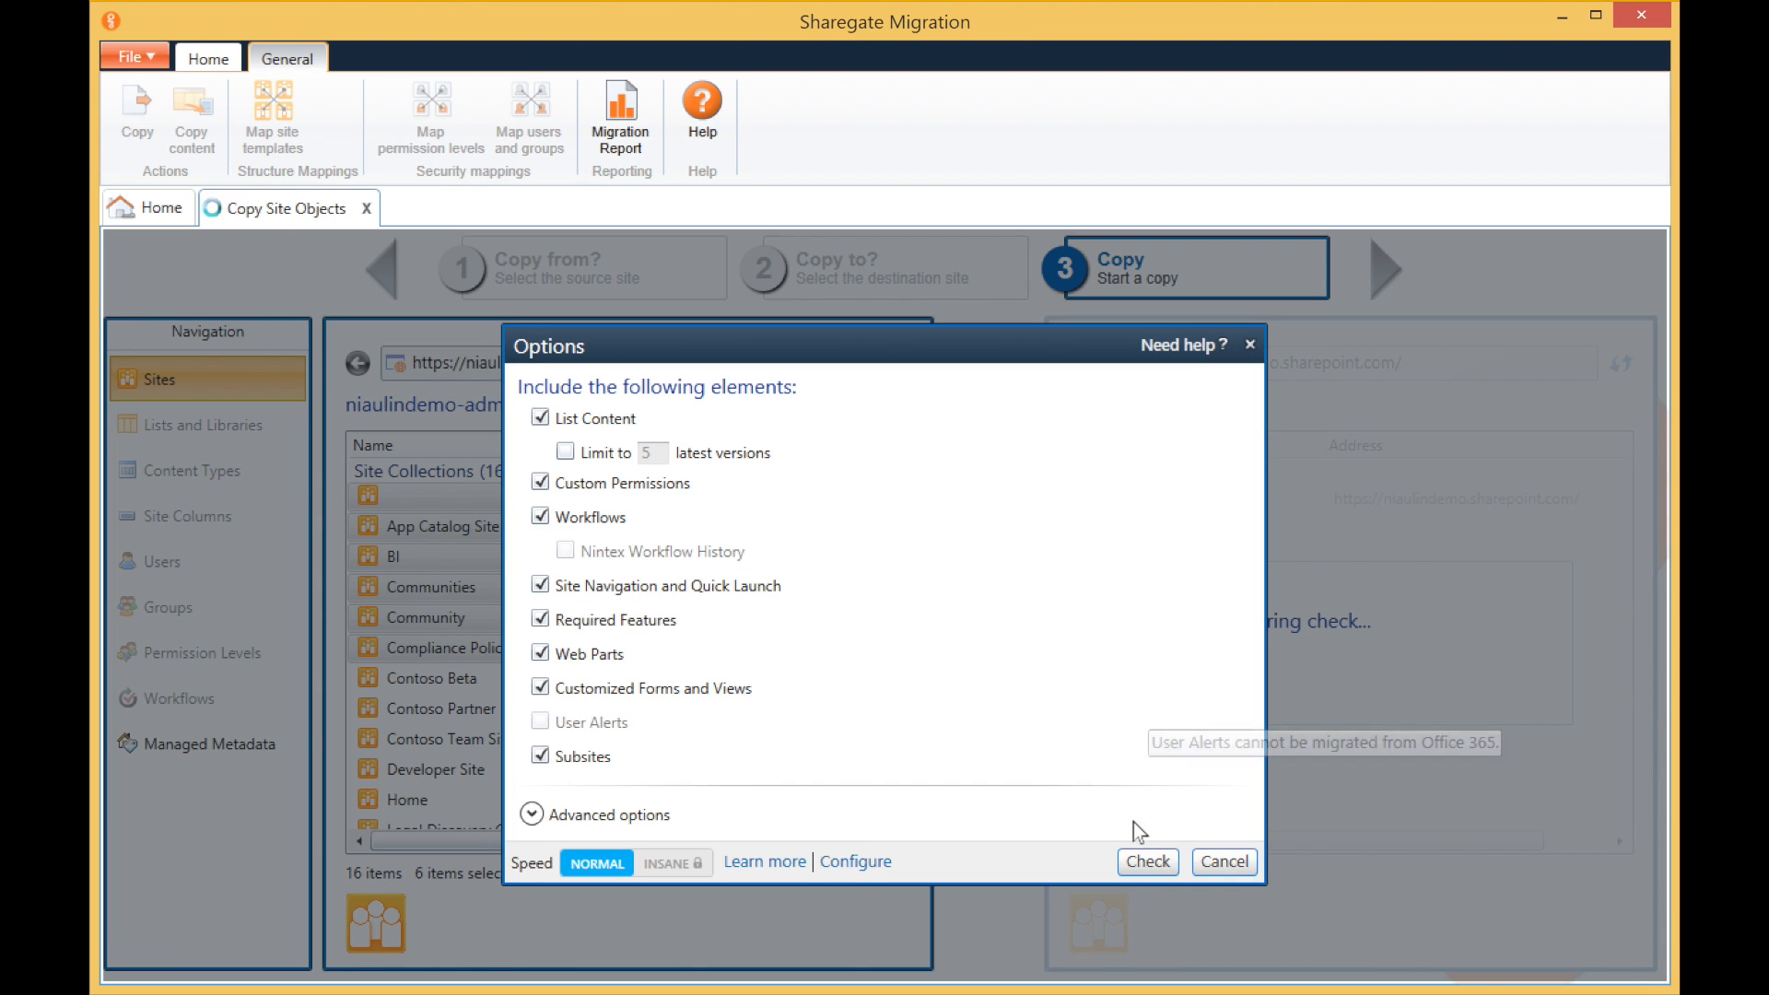
click(1145, 861)
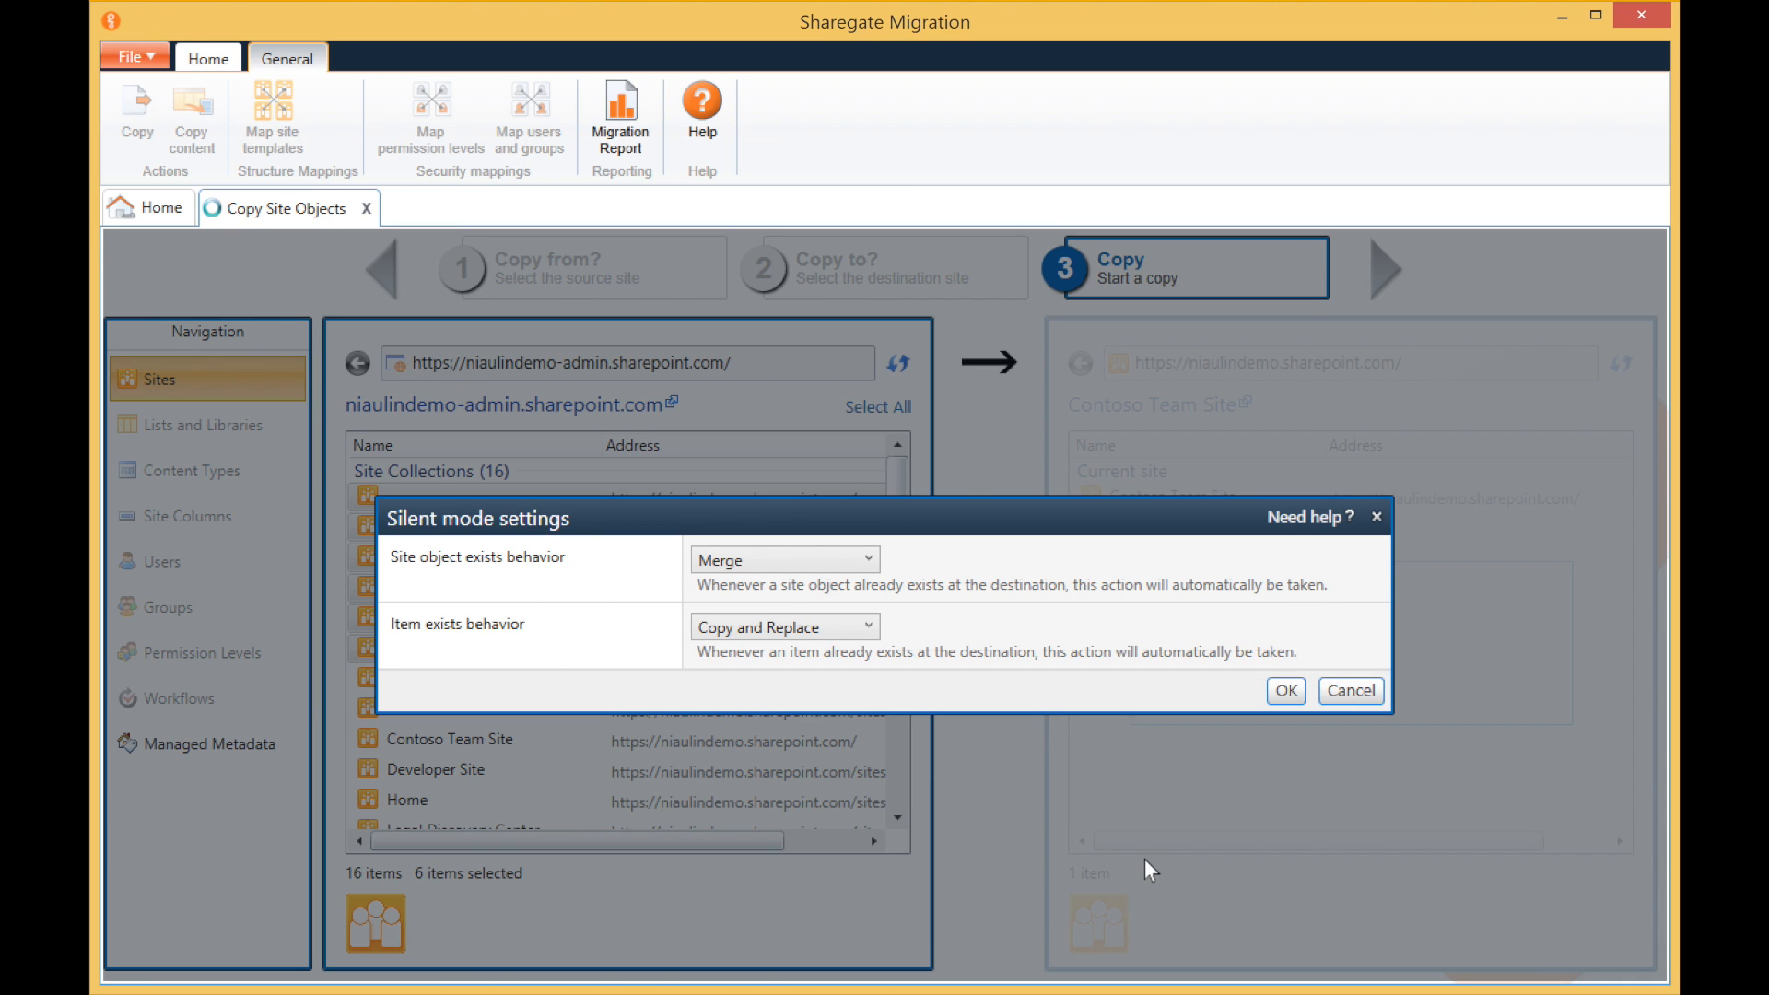
click(1286, 690)
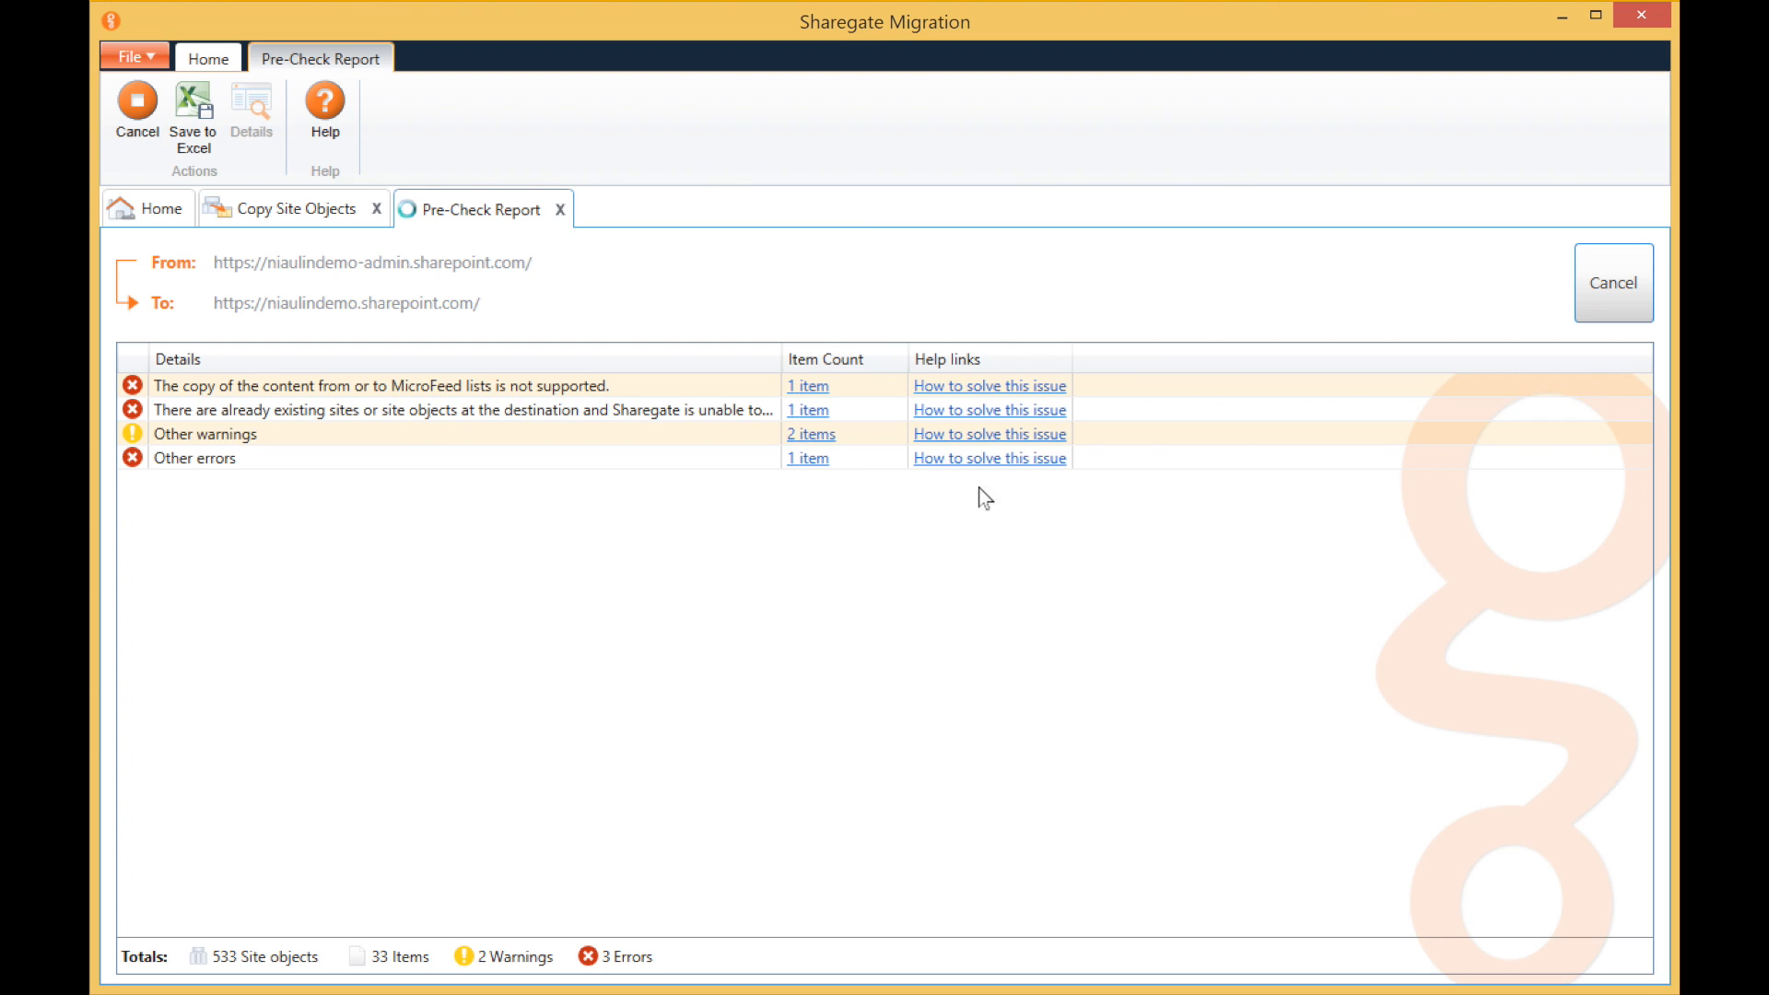
Step: Examine the items under Other warnings in the Pre-Check Report, check back on the copy session, and return to the report
click(807, 434)
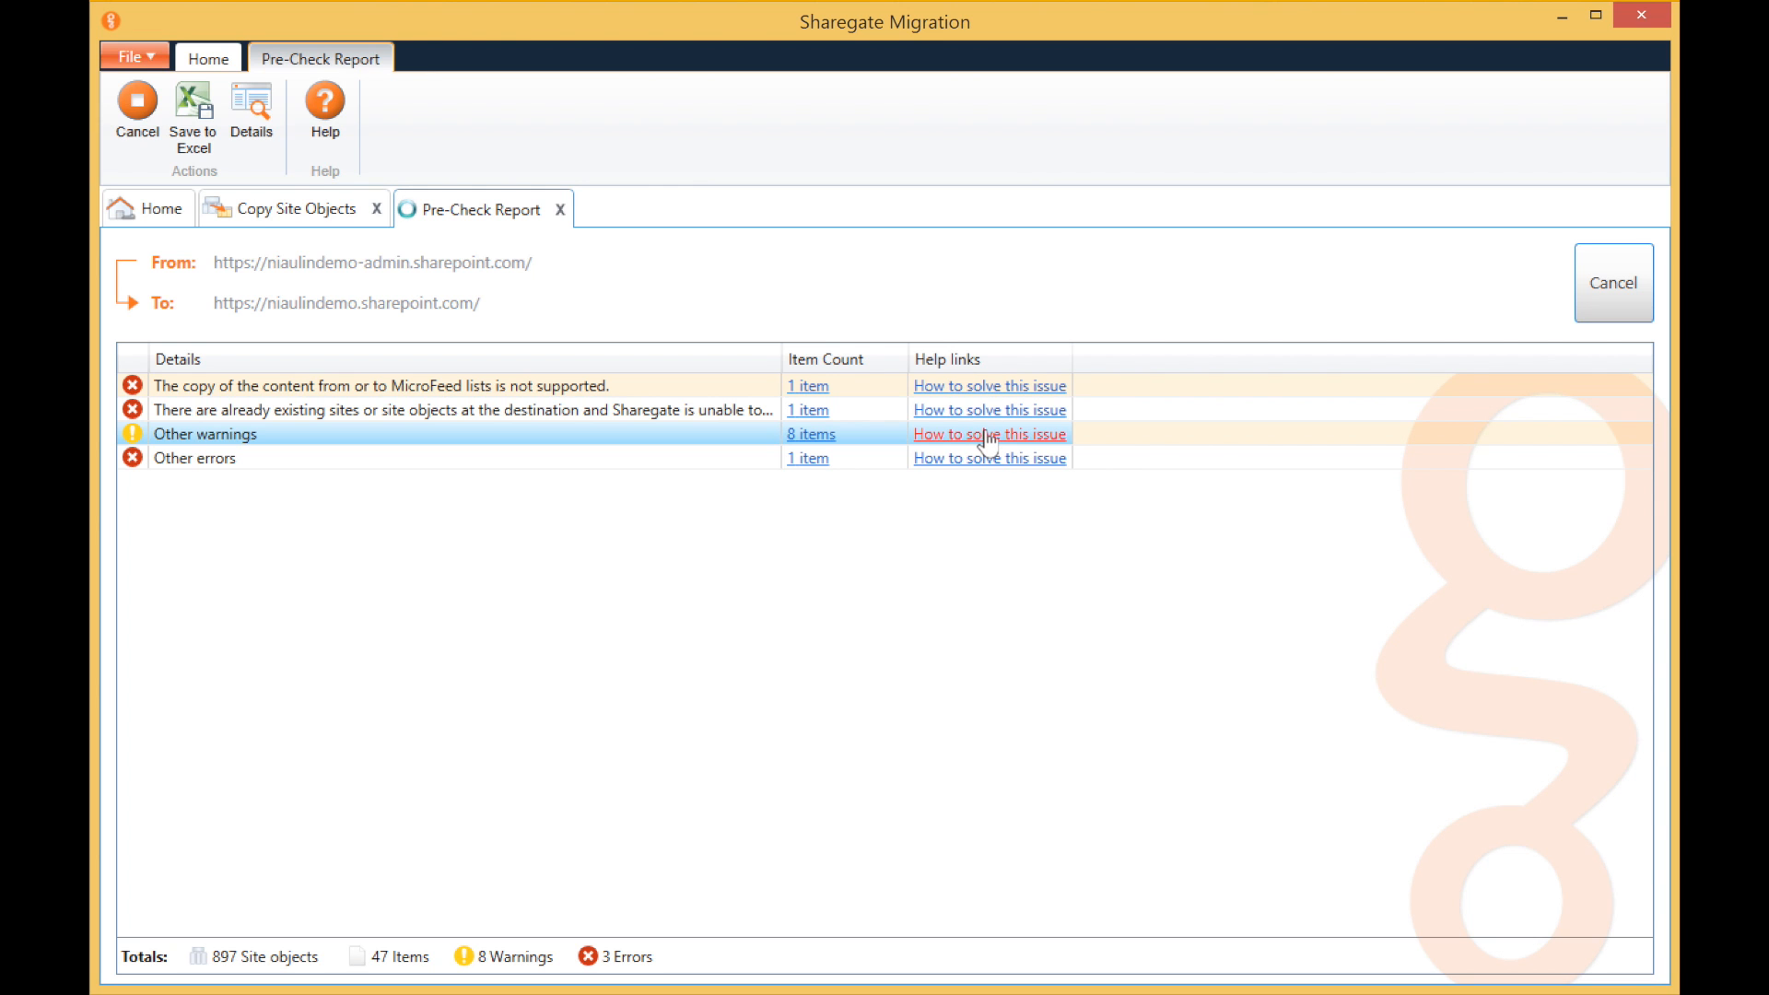
click(812, 434)
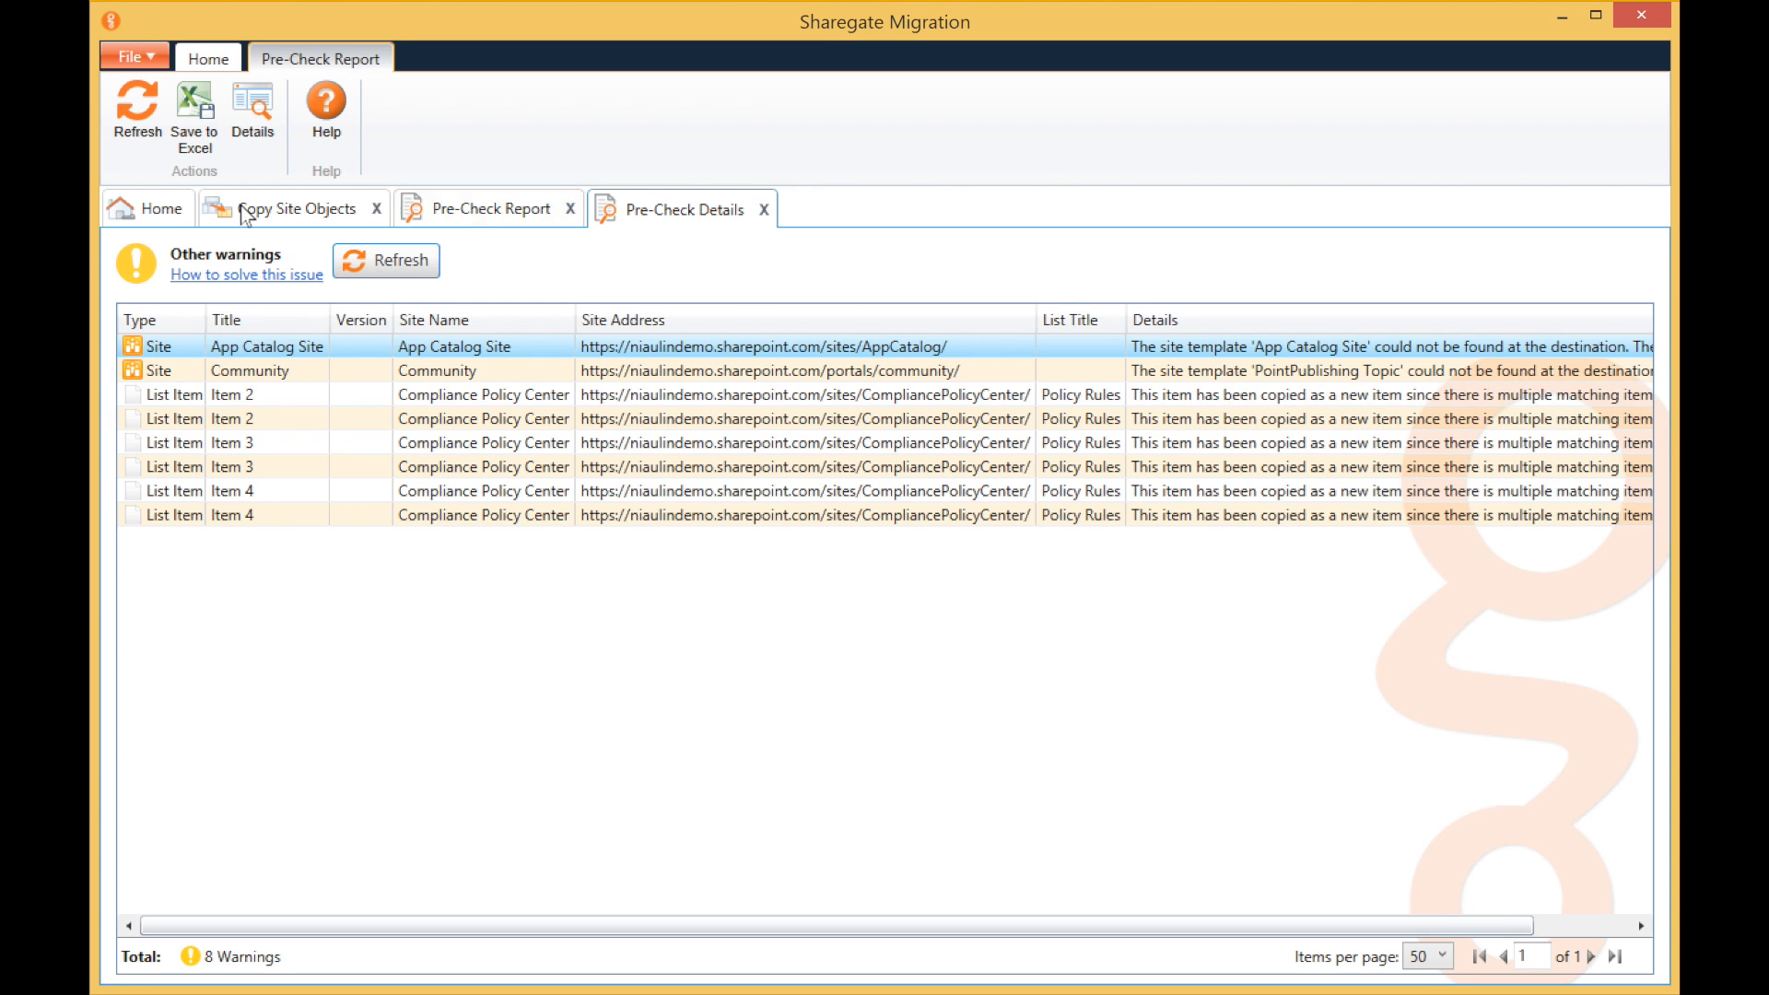
click(273, 212)
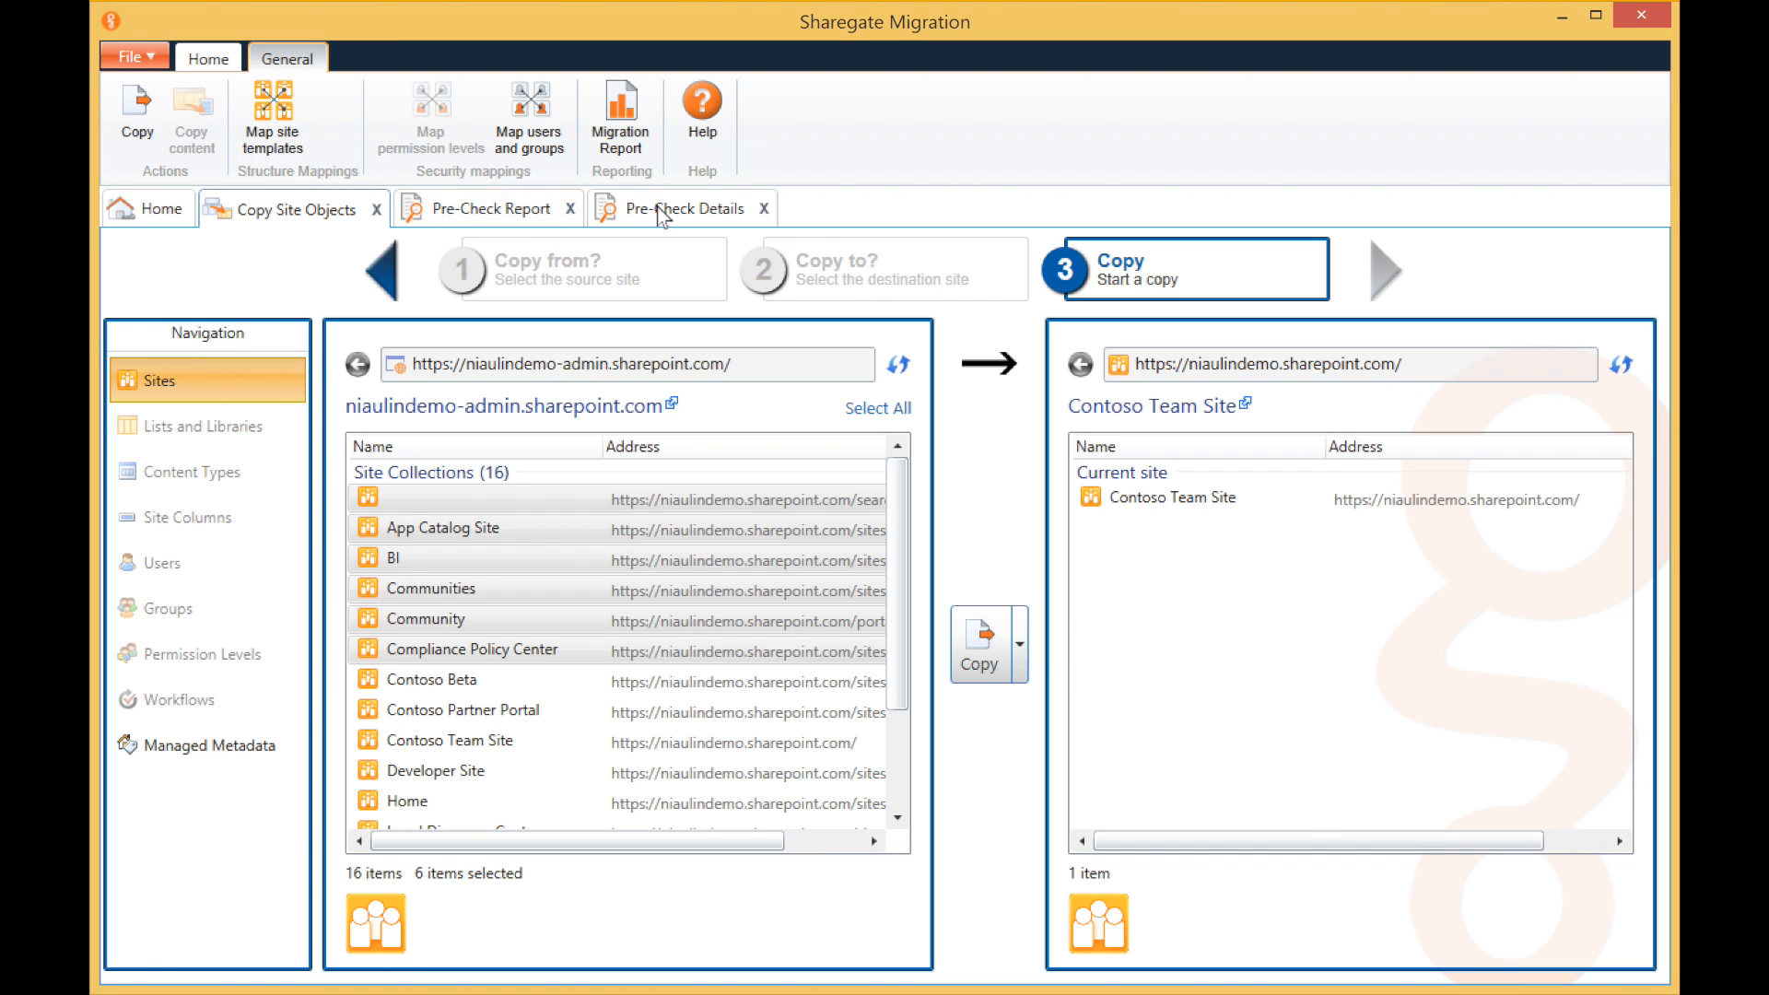
click(518, 210)
click(1140, 671)
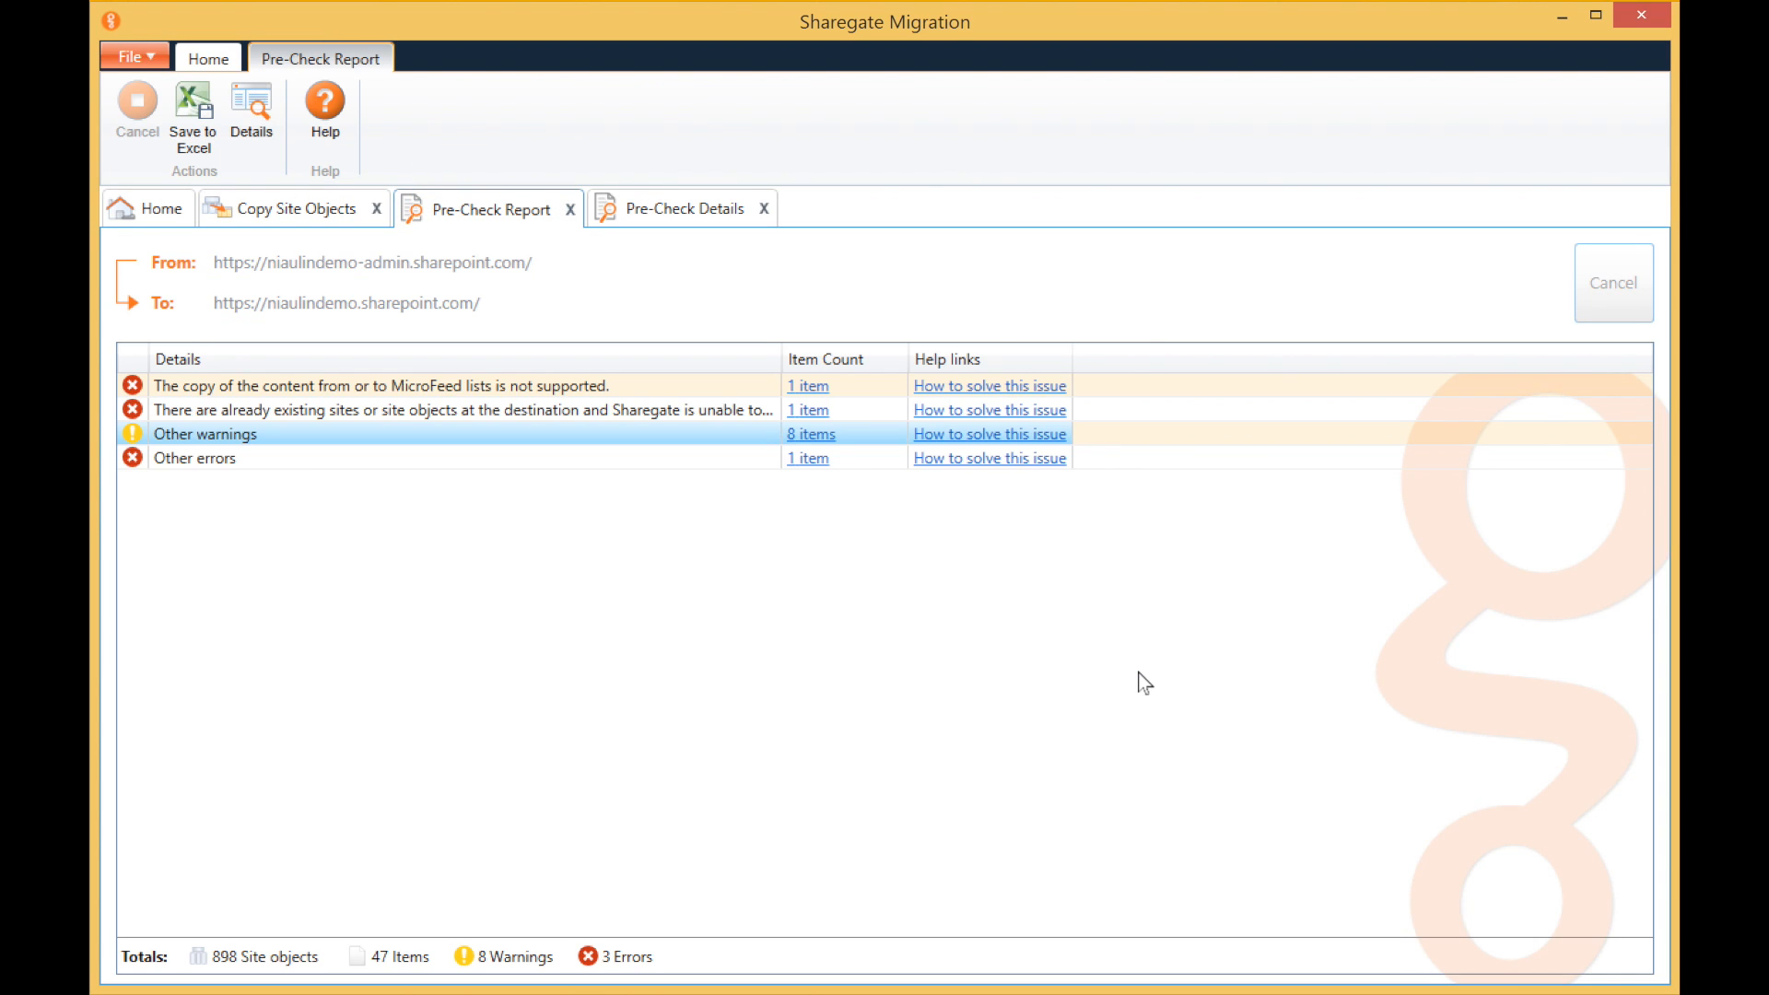